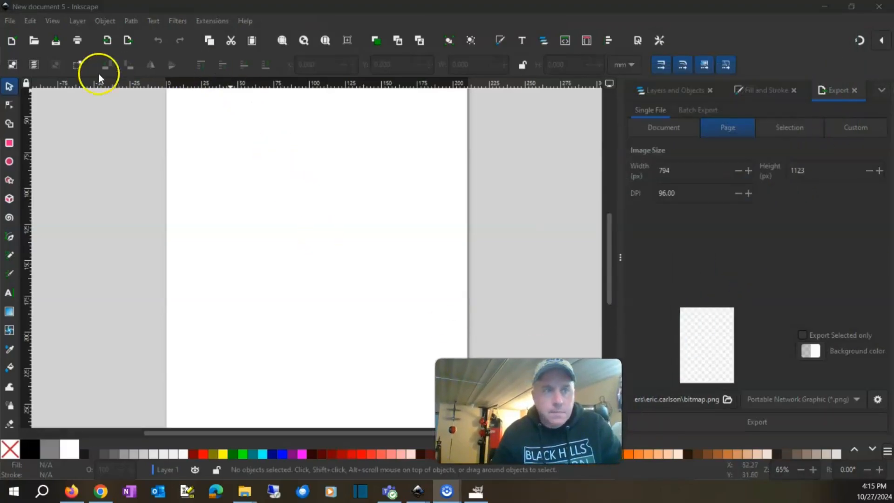
# Step: Set the A4 page to landscape orientation in the document properties
pyautogui.click(7, 23)
pyautogui.click(10, 22)
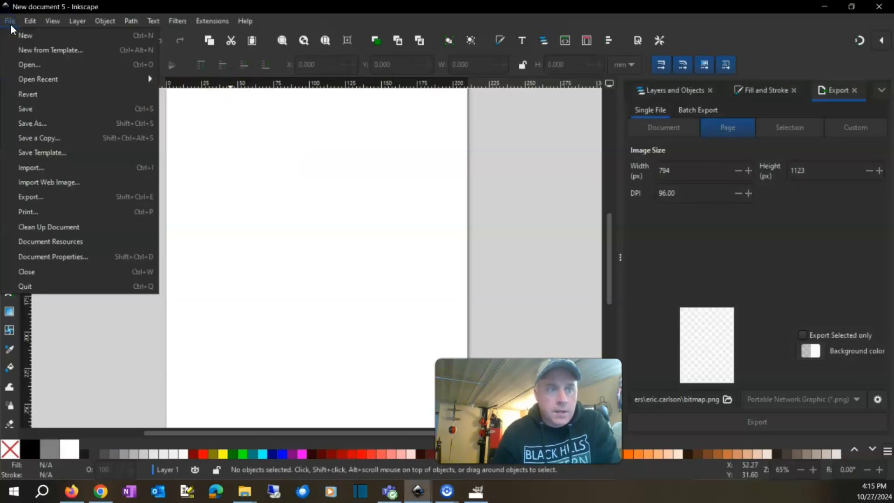
pyautogui.click(10, 24)
pyautogui.click(10, 25)
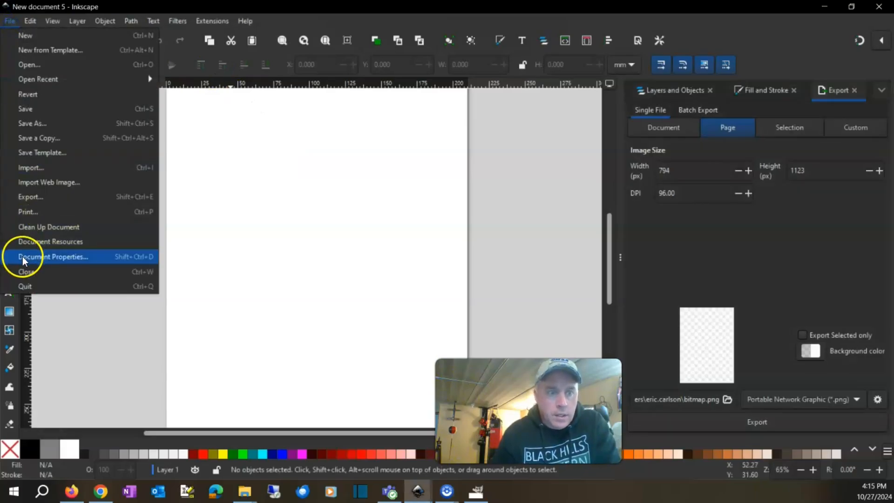
pyautogui.click(62, 258)
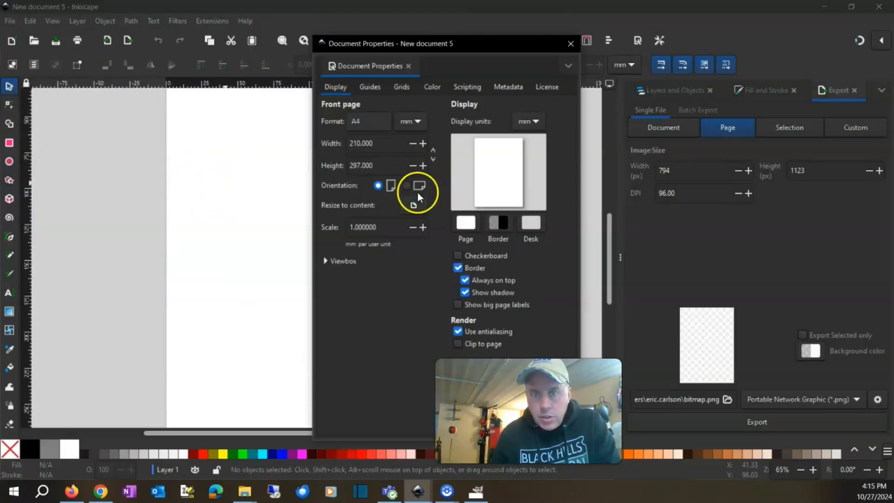
pyautogui.click(412, 185)
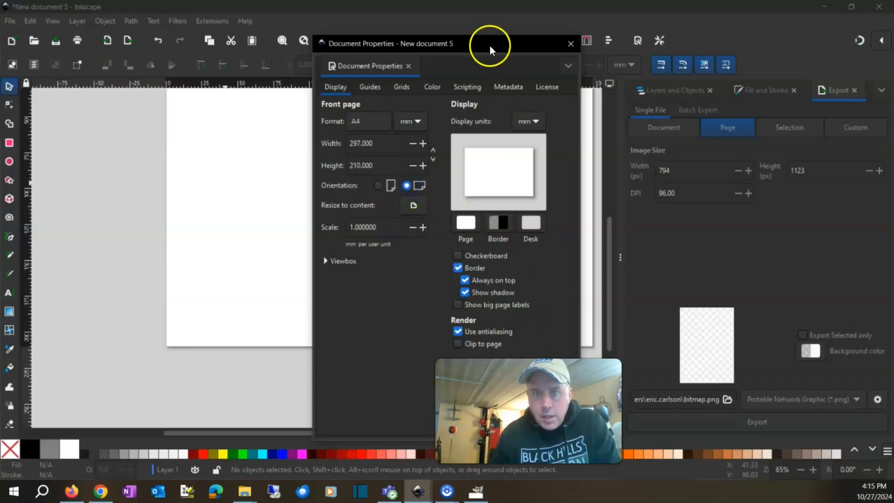
pyautogui.click(408, 66)
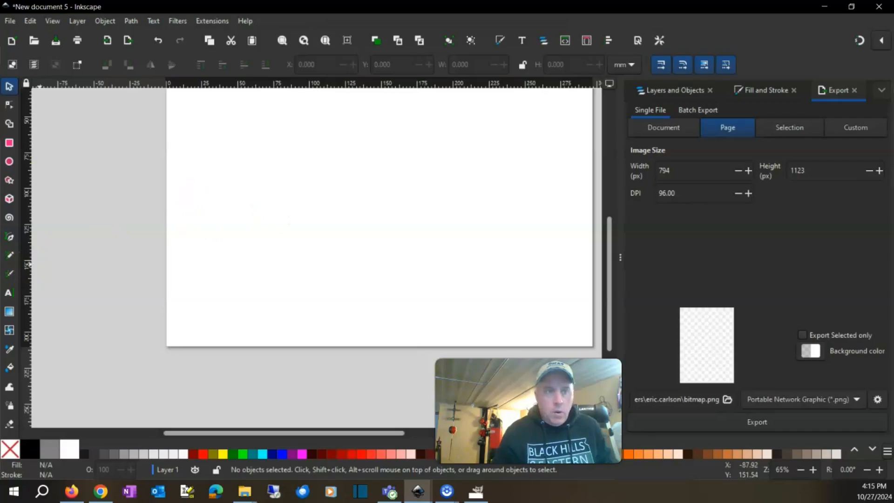
# Step: Choose the connector tool and turn on the page grid
pyautogui.scroll(-3, 12, 200)
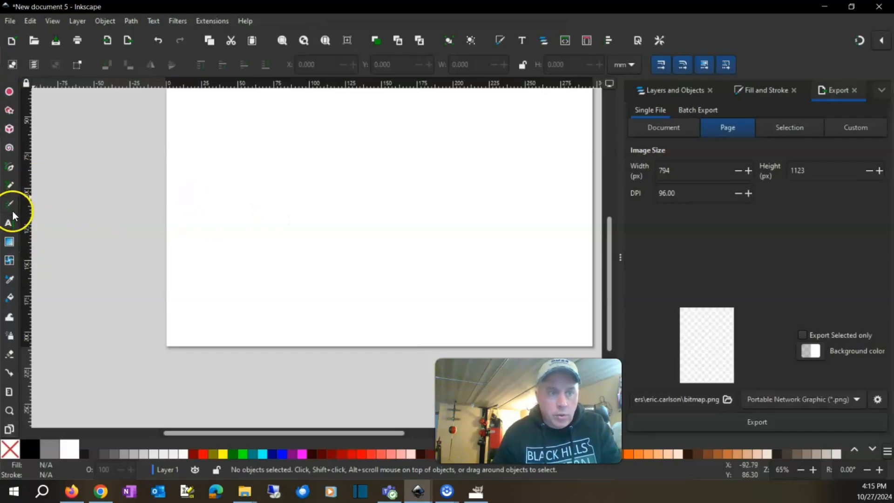
pyautogui.click(9, 372)
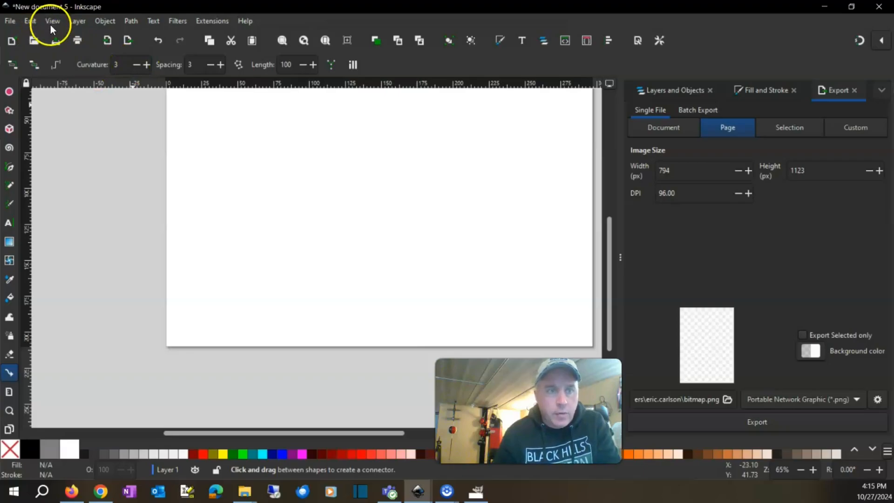
pyautogui.click(76, 21)
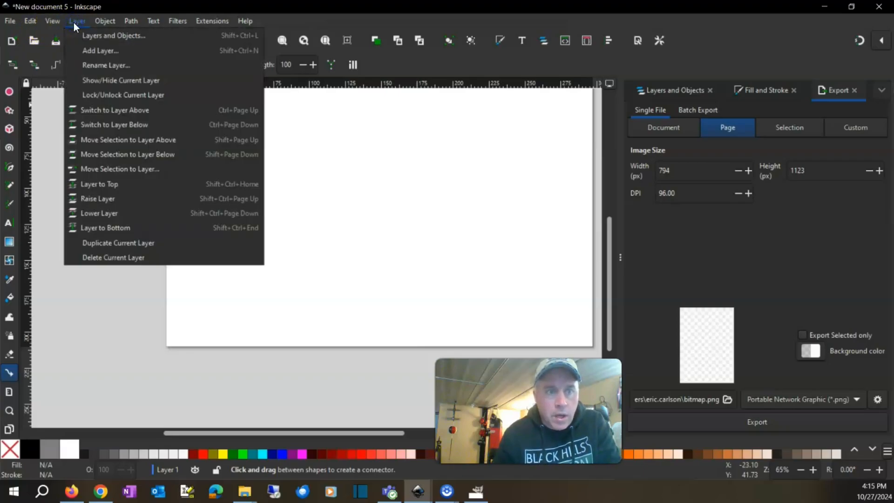
pyautogui.moveTo(45, 24)
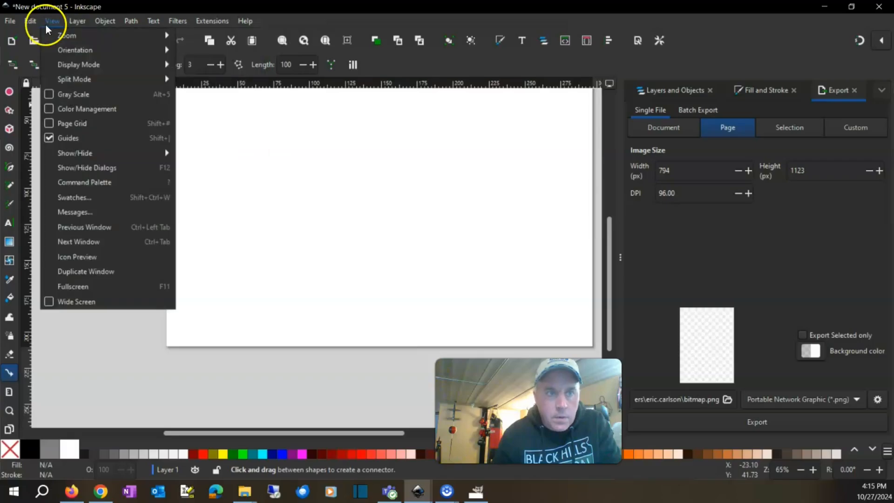
pyautogui.click(76, 124)
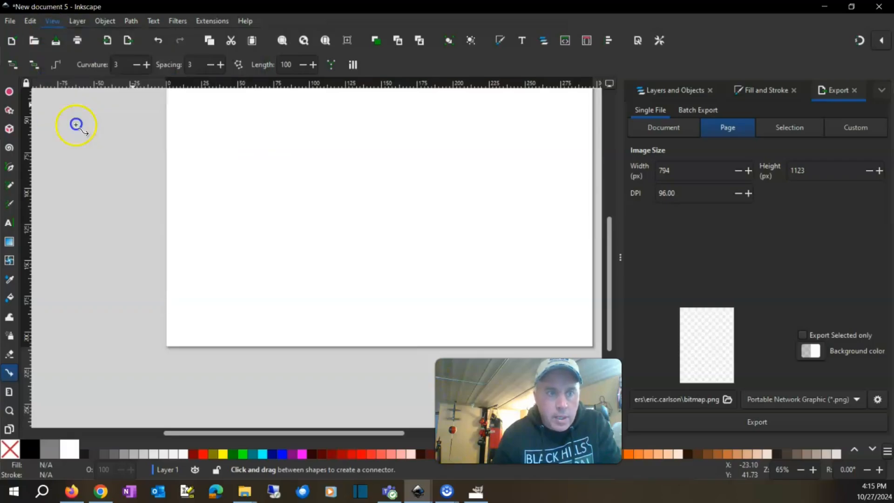
# Step: Draw a horizontal connector line about 249 mm long across the upper part of the page
pyautogui.moveTo(610, 232); pyautogui.dragTo(618, 180)
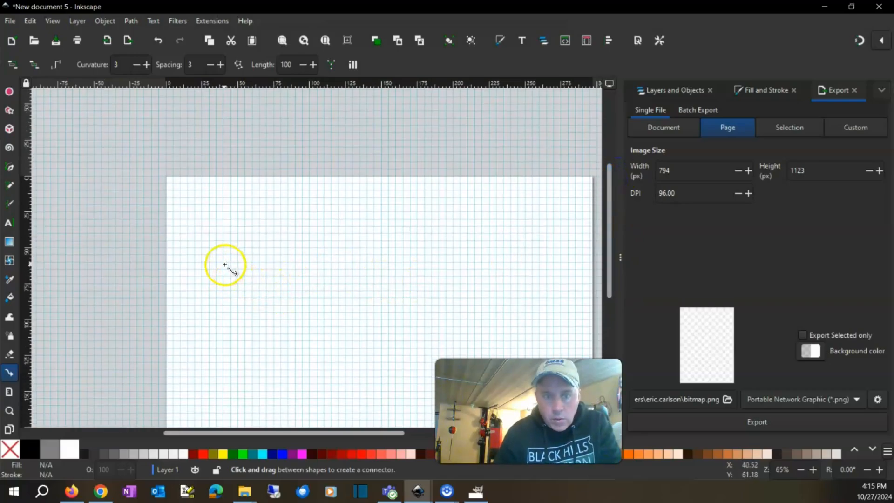
pyautogui.moveTo(223, 265); pyautogui.dragTo(579, 264)
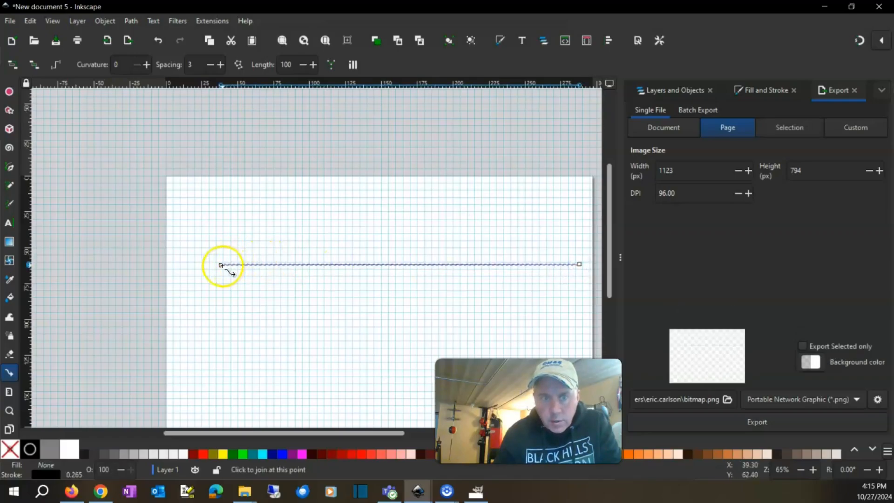
pyautogui.moveTo(220, 266); pyautogui.dragTo(185, 266)
pyautogui.press('s')
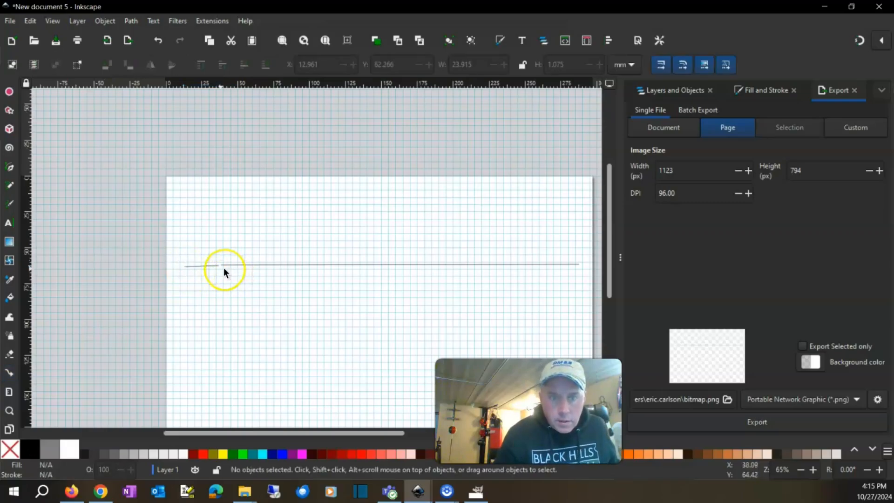
pyautogui.hotkey('ctrl', 'z')
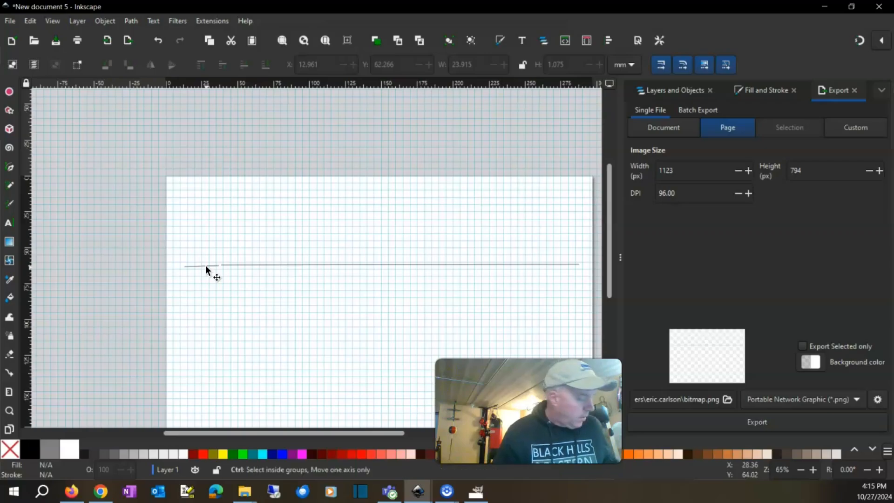
# Step: Select the long horizontal line and switch its stroke width unit to inches
pyautogui.click(234, 265)
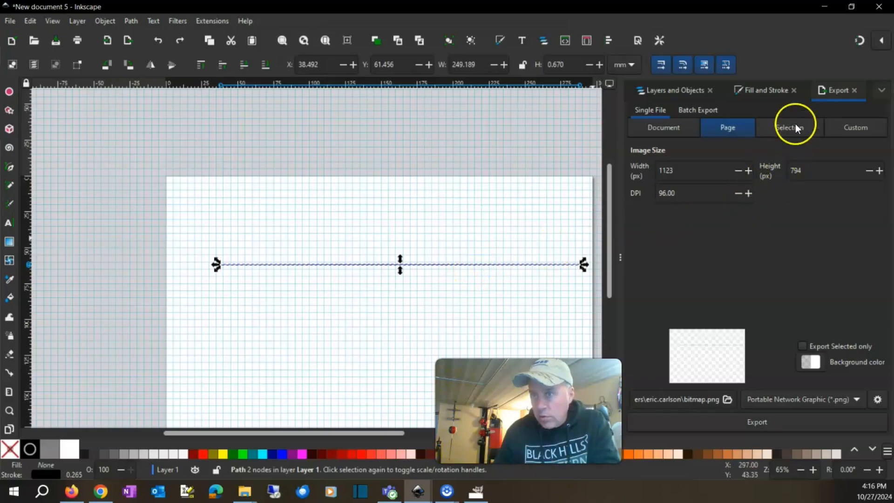
pyautogui.click(762, 91)
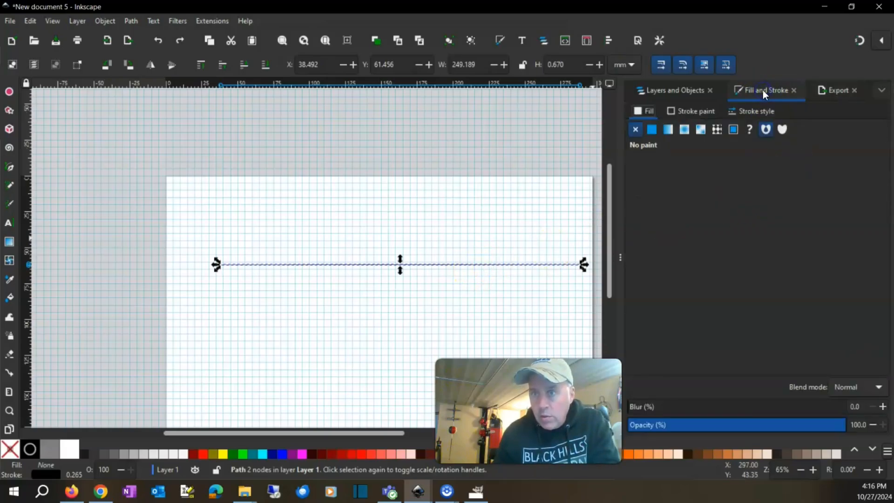
pyautogui.click(747, 113)
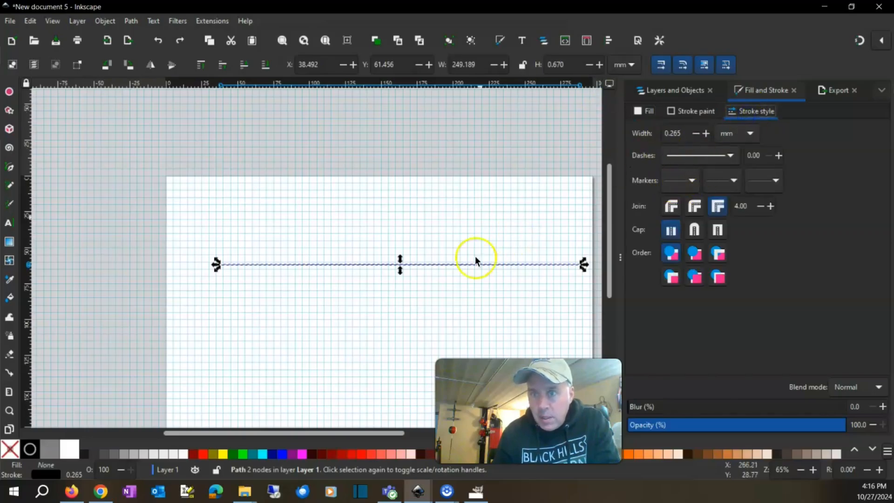
pyautogui.click(751, 134)
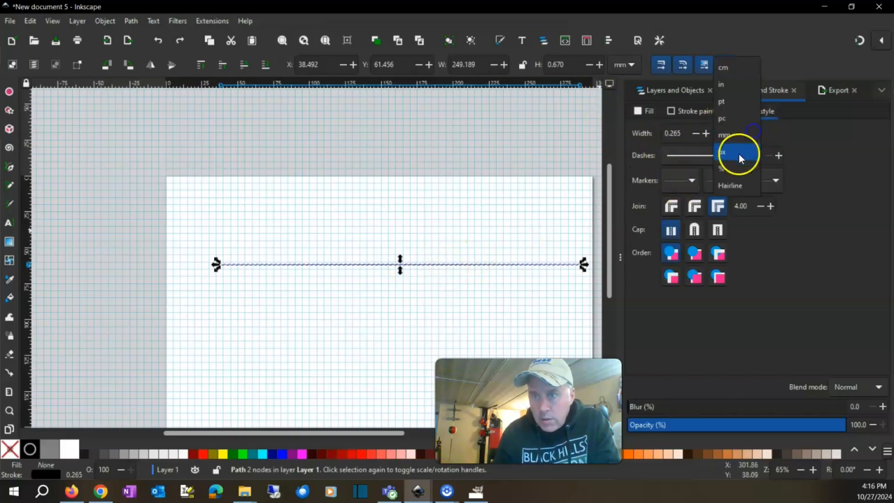
pyautogui.click(735, 85)
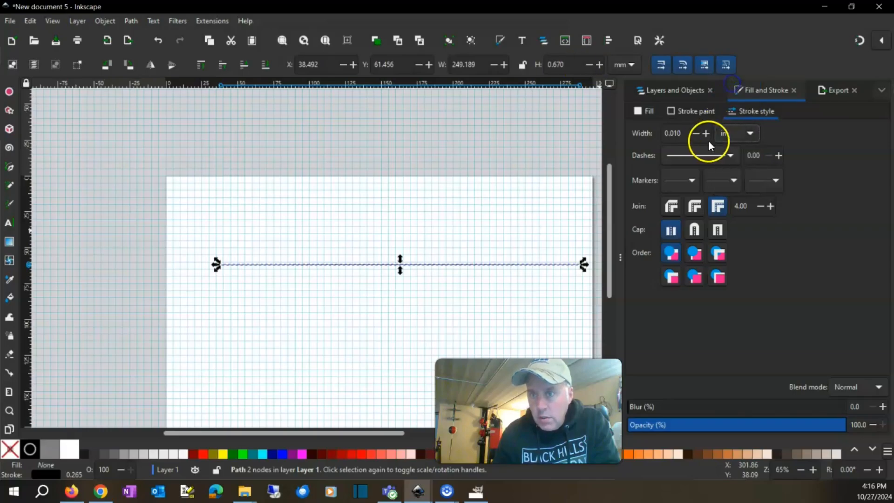
pyautogui.moveTo(684, 133); pyautogui.dragTo(549, 106)
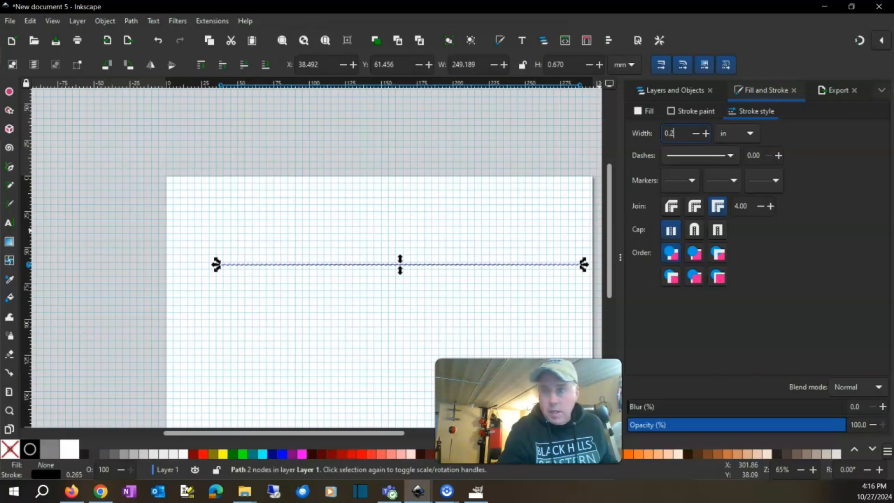
pyautogui.write('0.2')
pyautogui.press('Return')
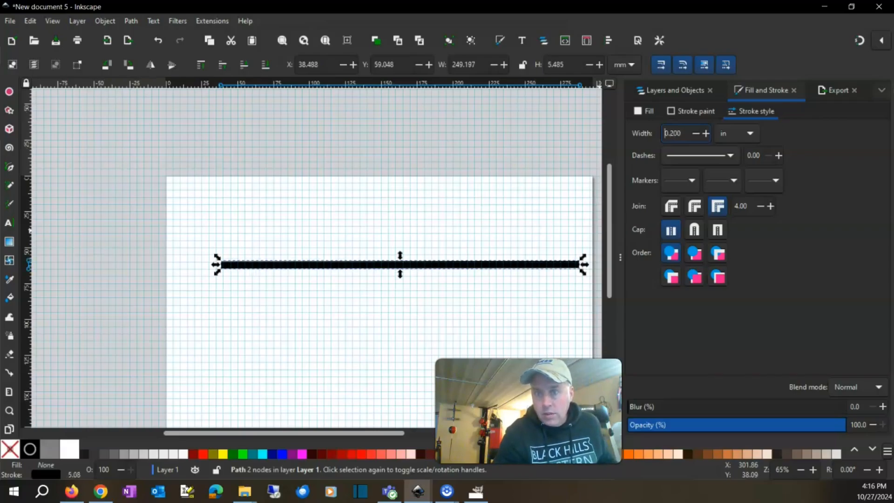
pyautogui.click(705, 133)
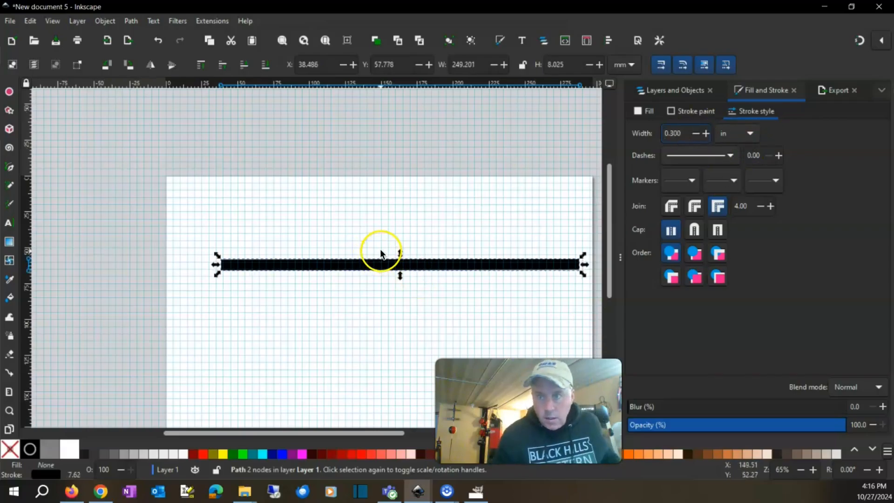
pyautogui.hotkey('ctrl', 'z')
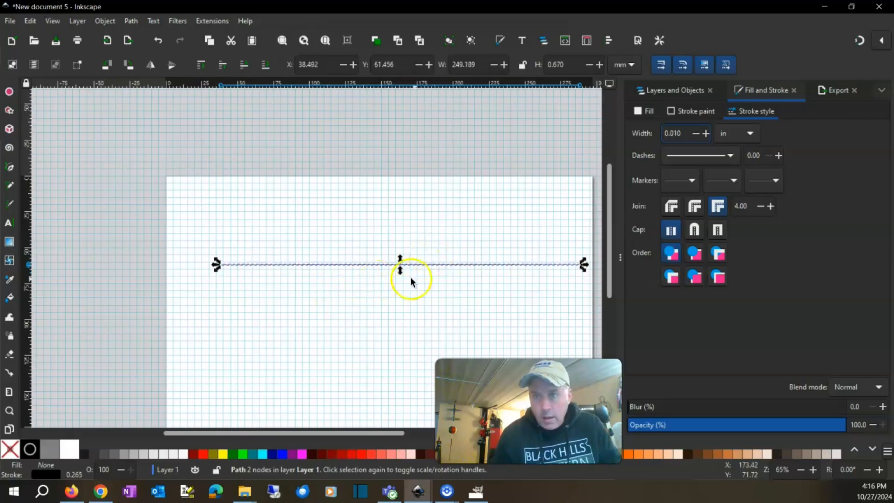
# Step: Set the horizontal line's stroke width to 0.2 in
pyautogui.click(685, 131)
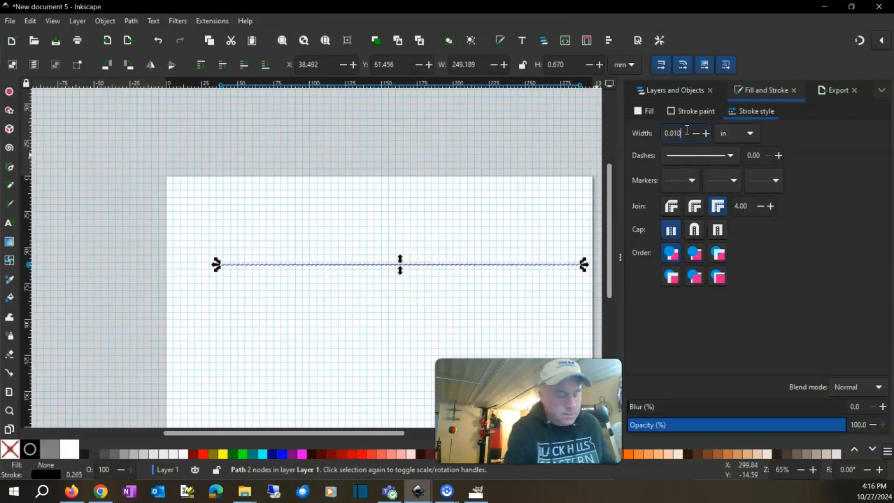
pyautogui.press('Return')
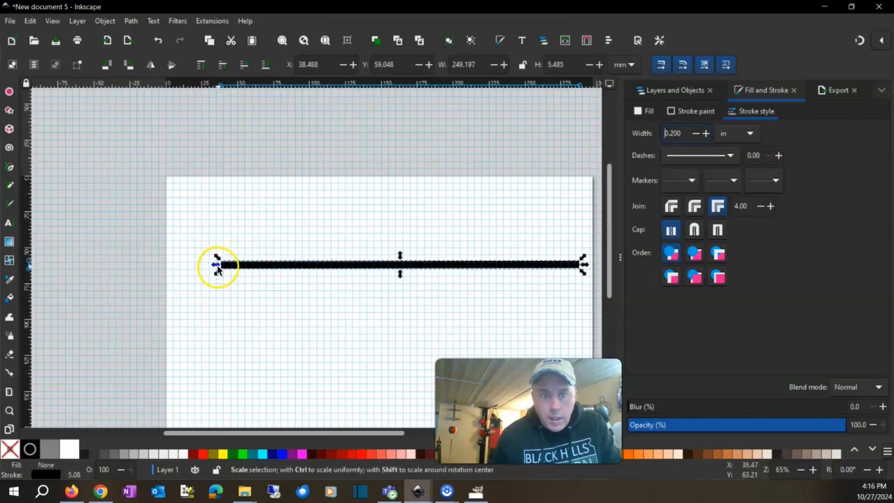
# Step: Stretch the thick line leftward to about 274 mm long and move it down to Y about 95 mm
pyautogui.moveTo(216, 269); pyautogui.dragTo(181, 269)
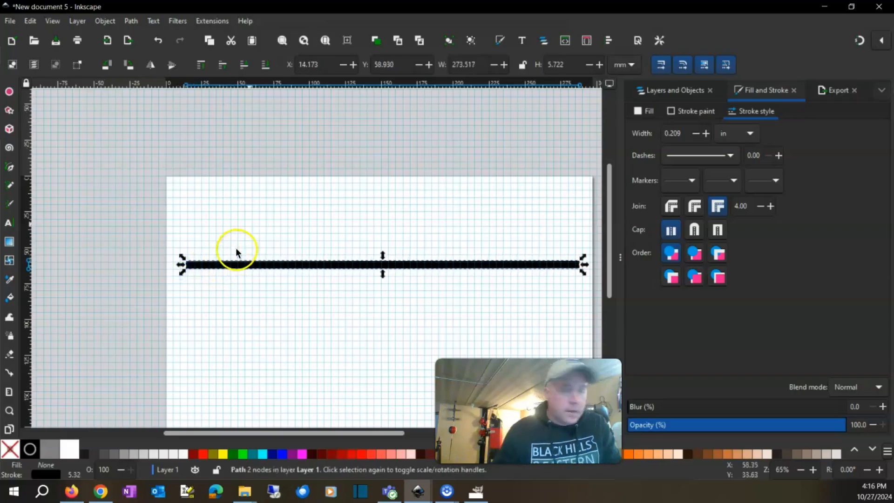
pyautogui.moveTo(335, 266); pyautogui.dragTo(335, 321)
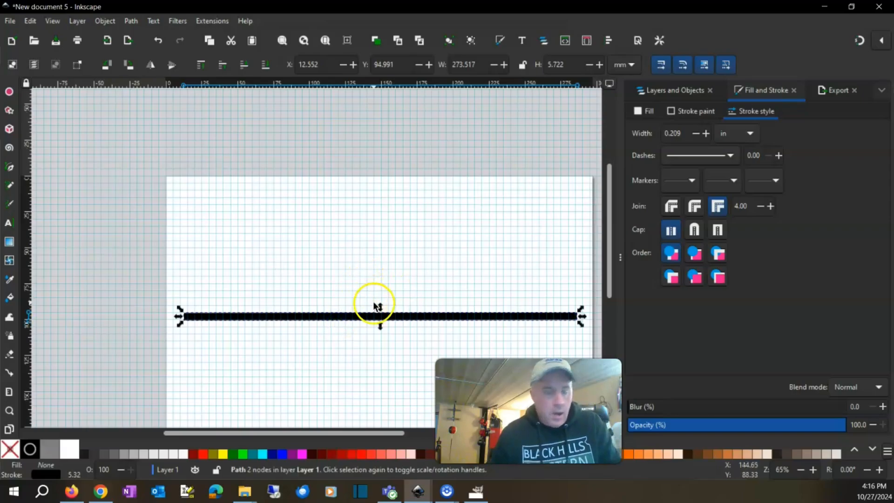
# Step: Draw a diagonal connector line about 39 mm wide and 45 mm high, sloping down rightward to the right part of the thick horizontal line
pyautogui.scroll(-3, 170, 247)
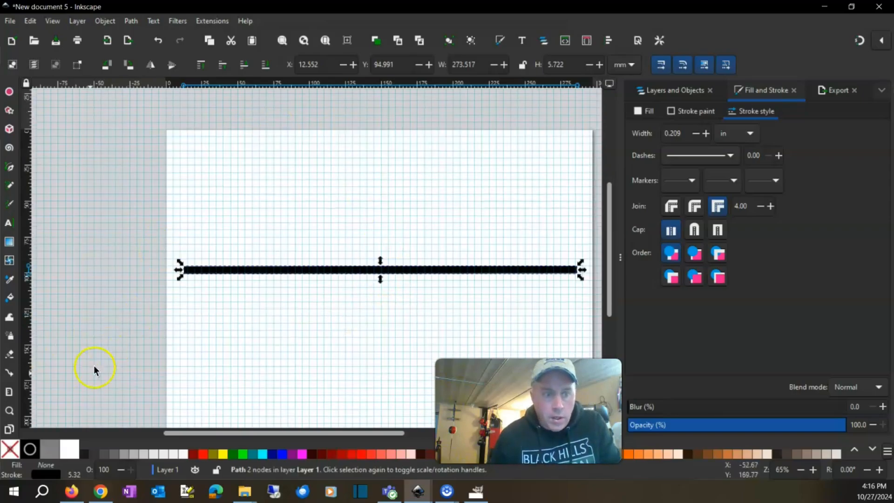
pyautogui.click(9, 372)
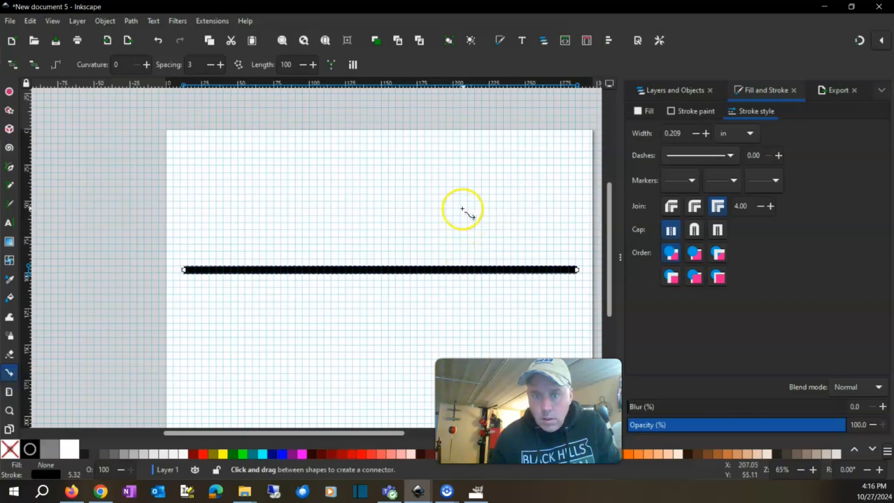
pyautogui.moveTo(467, 207)
pyautogui.mouseDown()
pyautogui.moveTo(545, 273)
pyautogui.moveTo(523, 269)
pyautogui.mouseUp()
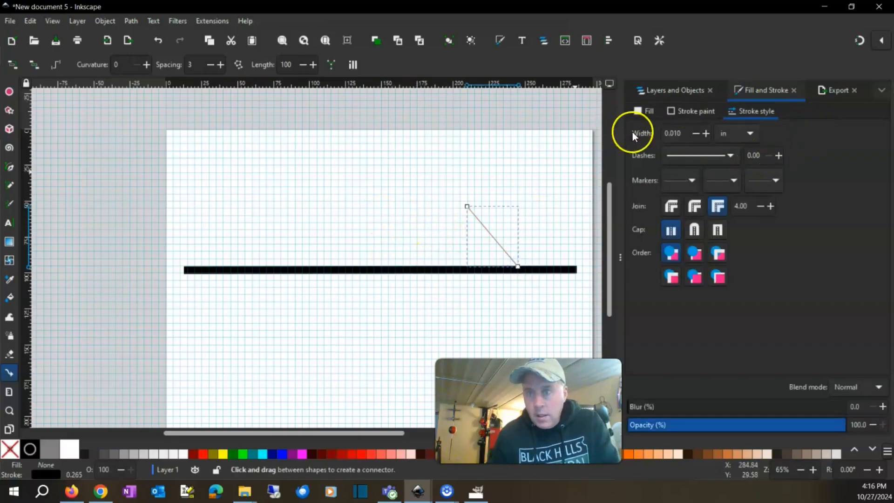
# Step: Set the diagonal line's stroke width to 0.2 in
pyautogui.click(682, 134)
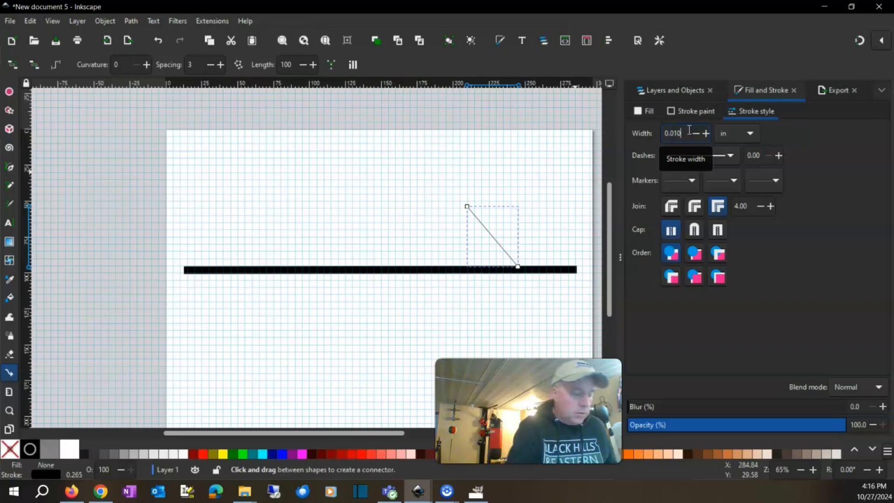
pyautogui.press('BackSpace')
pyautogui.press('BackSpace')
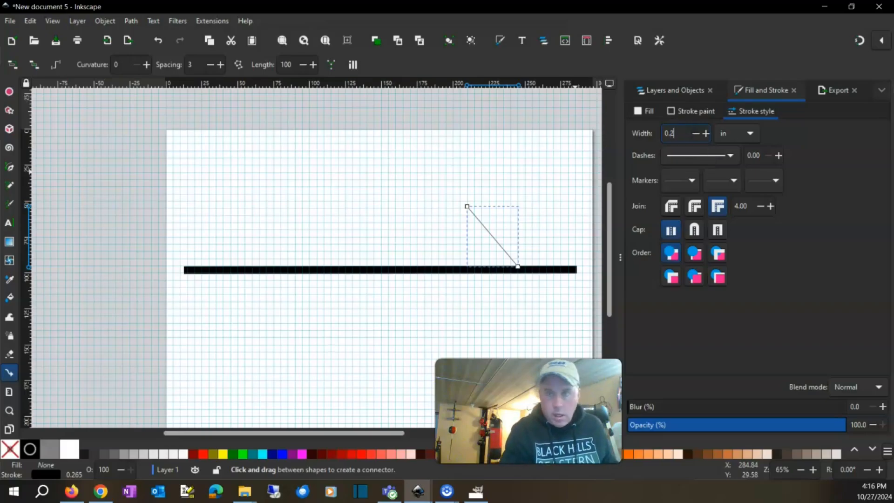
pyautogui.press('Return')
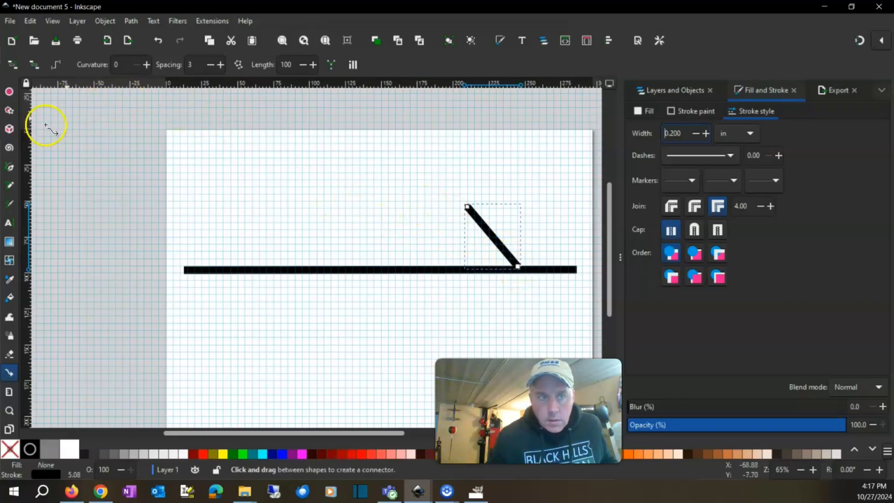
# Step: Move the diagonal line straight down slightly, to Y about 53.9 mm, so its lower end overlaps the horizontal line
pyautogui.scroll(3, 9, 107)
pyautogui.click(9, 87)
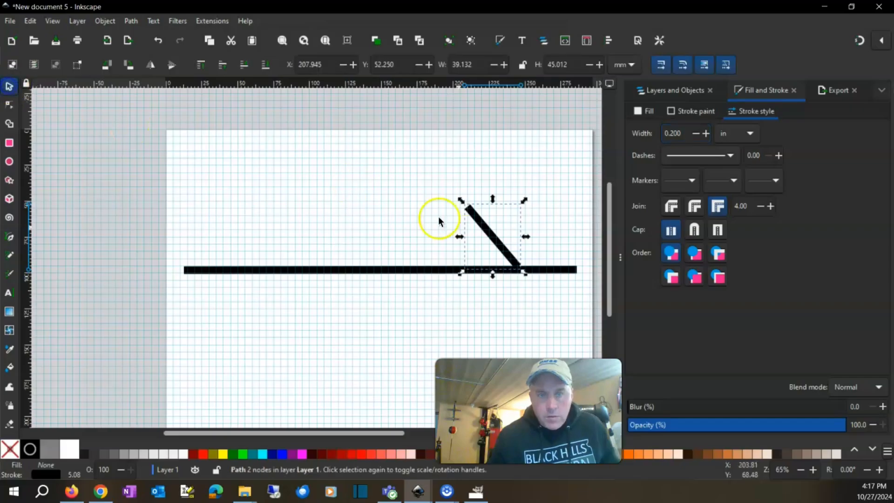
pyautogui.moveTo(504, 252); pyautogui.dragTo(504, 253)
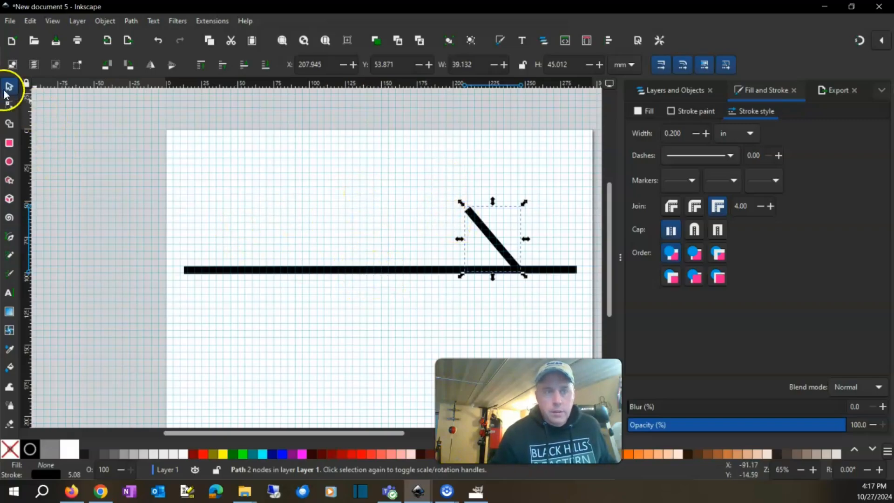
# Step: Duplicate the thick horizontal line and place the copy above it at X about 11.1 mm, Y about 53.5 mm, touching the diagonal's upper end
pyautogui.click(282, 273)
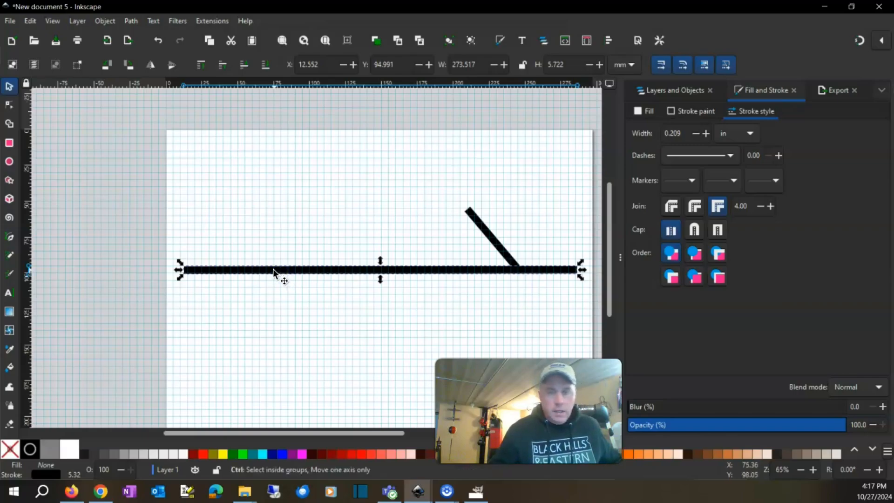
pyautogui.moveTo(273, 270); pyautogui.dragTo(163, 270)
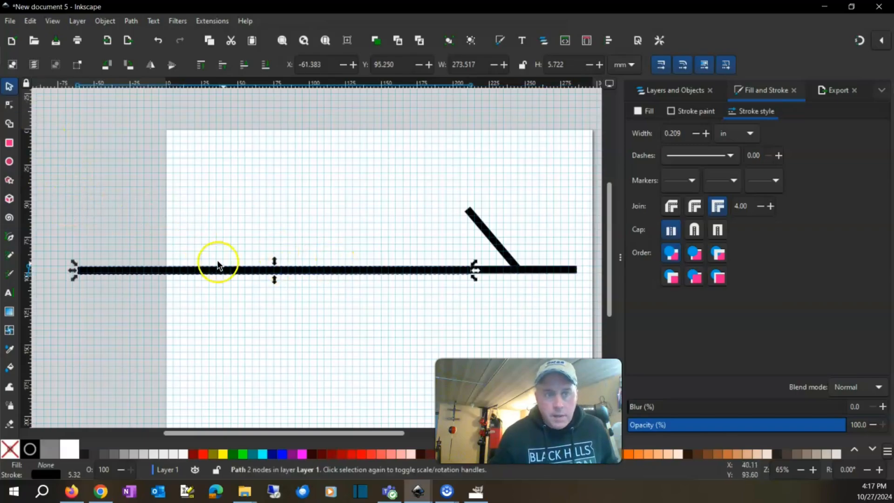
pyautogui.moveTo(247, 267); pyautogui.dragTo(355, 206)
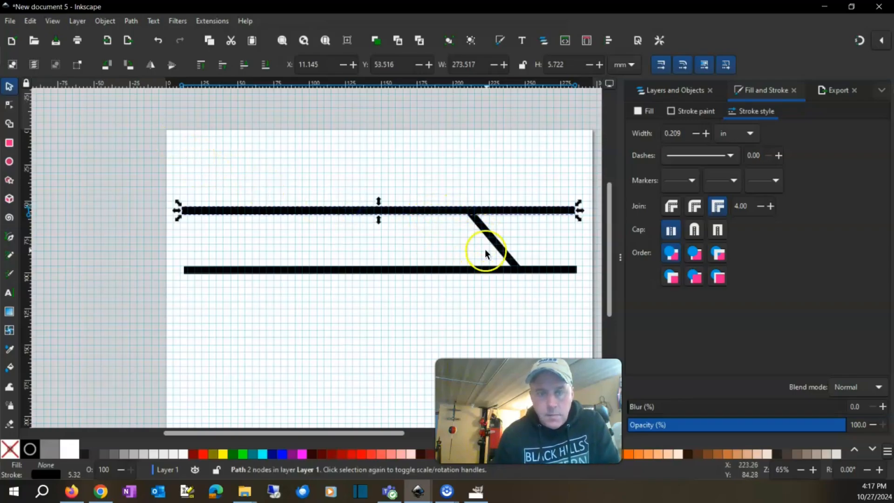
# Step: Move the diagonal left to X about 172.3 mm and place a duplicate at X about 210.3 mm, Y about 55.4 mm
pyautogui.moveTo(490, 241); pyautogui.dragTo(436, 240)
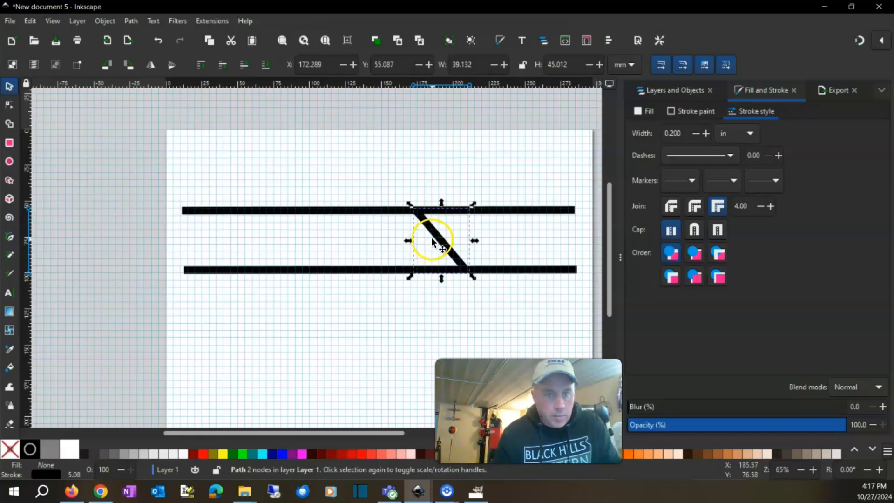
pyautogui.click(435, 239)
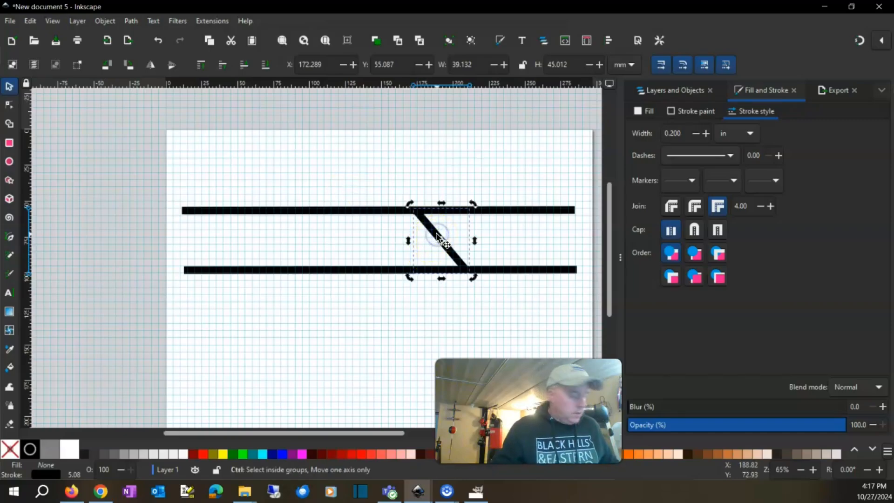
pyautogui.moveTo(438, 238); pyautogui.dragTo(434, 231)
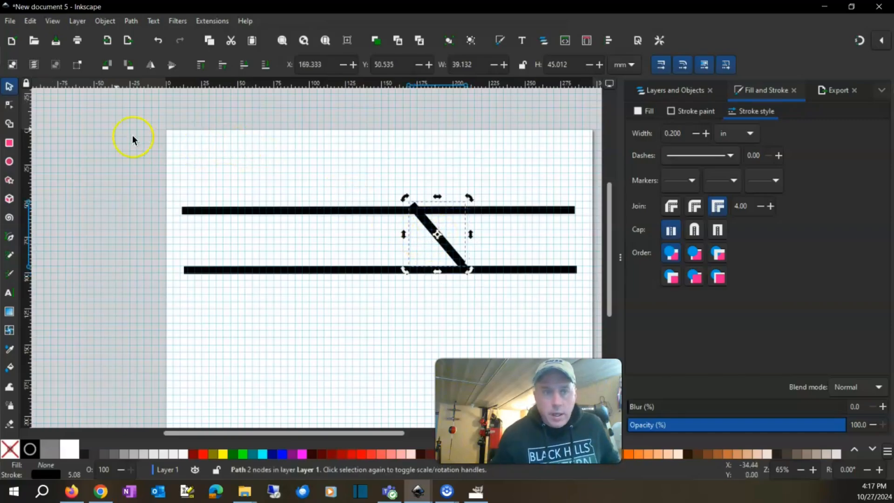
pyautogui.moveTo(456, 266); pyautogui.dragTo(525, 276)
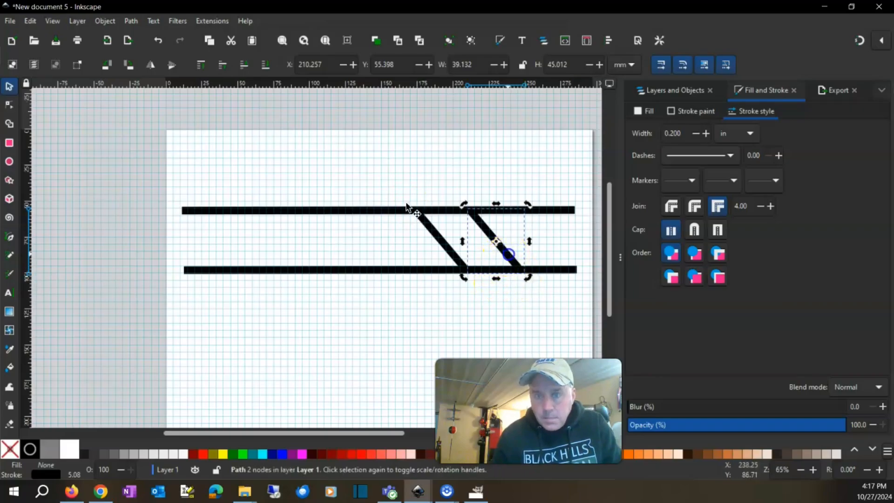
pyautogui.click(513, 257)
pyautogui.moveTo(495, 279); pyautogui.dragTo(476, 261)
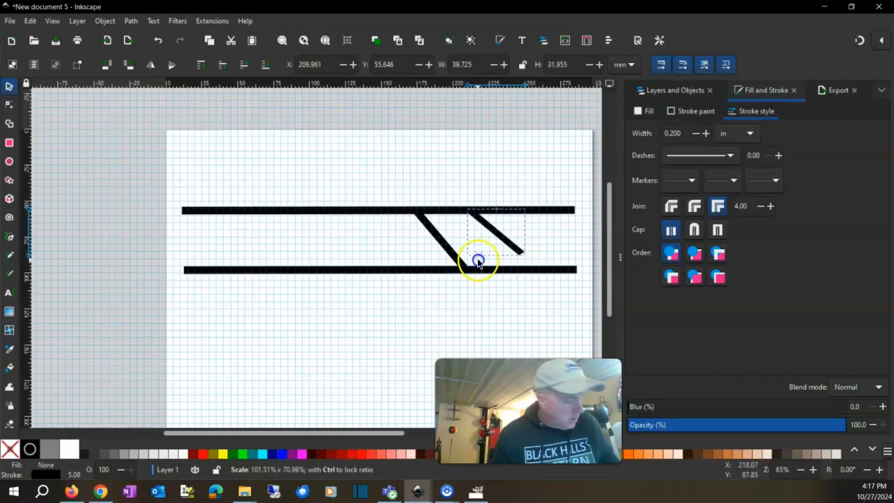
pyautogui.hotkey('ctrl', 'z')
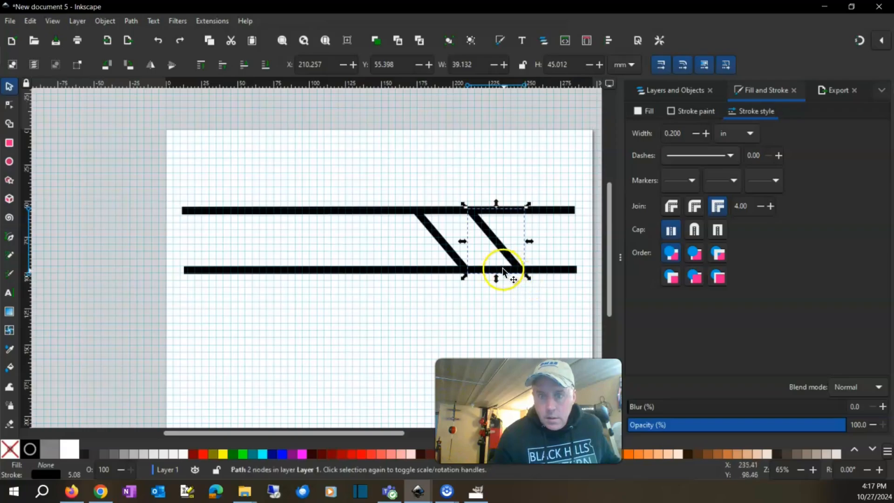
# Step: Shrink the duplicate diagonal proportionally to about 18.5 by 21.1 mm and move it to X about 222.8 mm, Y about 56.2 mm
pyautogui.moveTo(528, 278)
pyautogui.mouseDown()
pyautogui.moveTo(503, 247)
pyautogui.moveTo(489, 248)
pyautogui.moveTo(499, 242)
pyautogui.mouseUp()
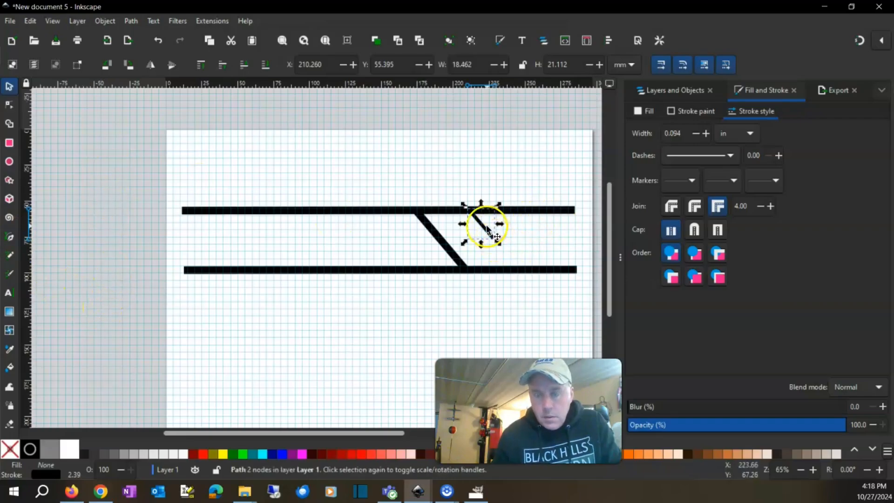
pyautogui.moveTo(480, 227); pyautogui.dragTo(500, 227)
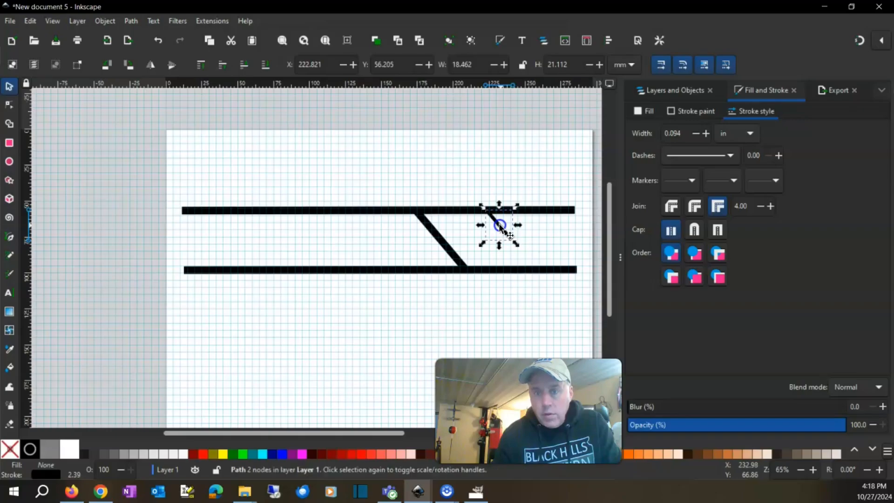
# Step: Duplicate the upper horizontal line, shorten the copy to about 43.7 mm and extend it rightward from the short diagonal's lower end
pyautogui.click(536, 207)
pyautogui.hotkey('alt', 'Tab')
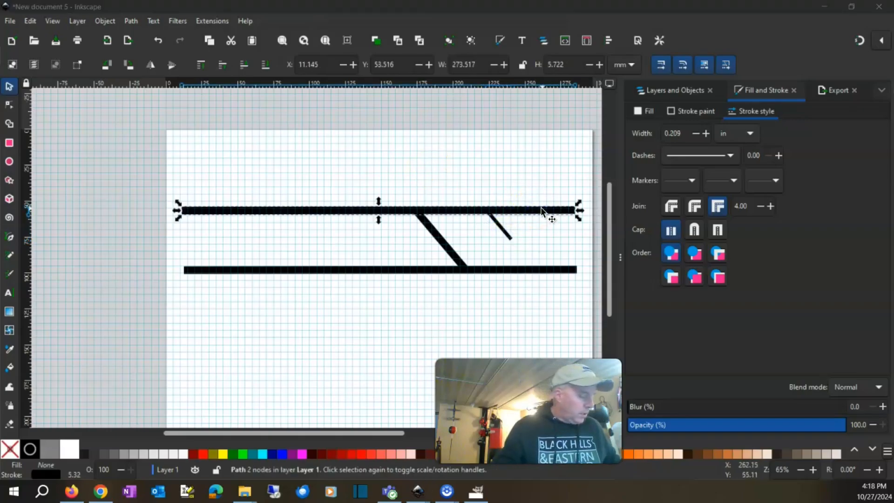
pyautogui.click(586, 227)
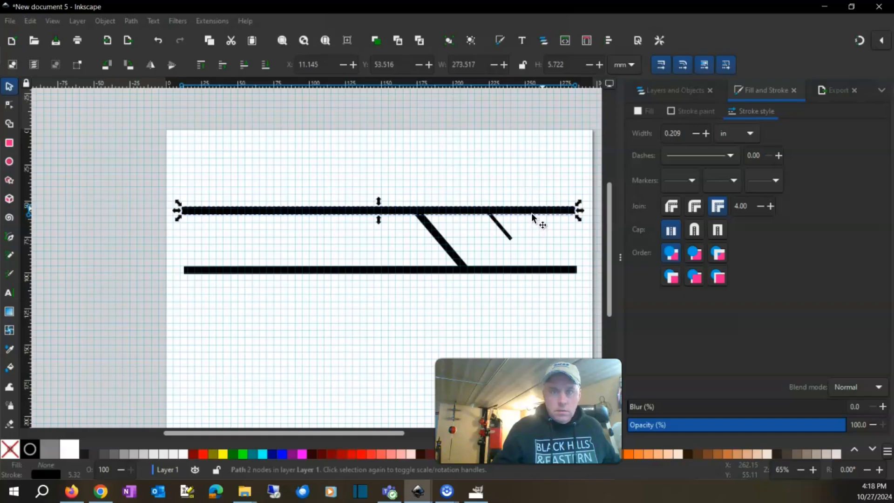
pyautogui.hotkey('ctrl', 'v')
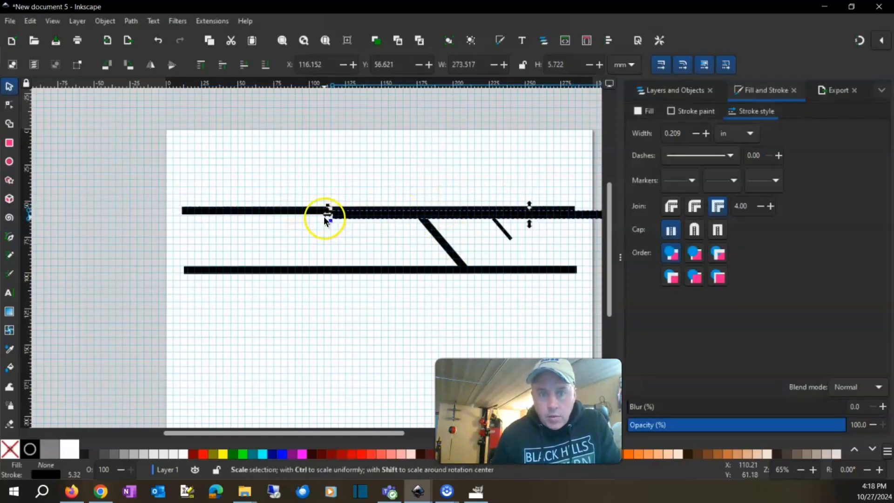
pyautogui.moveTo(326, 219); pyautogui.dragTo(456, 224)
pyautogui.click(434, 174)
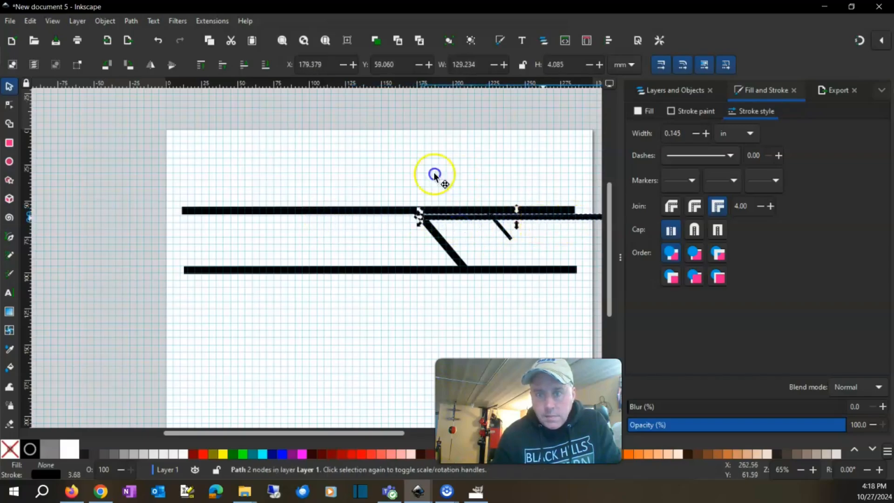
pyautogui.moveTo(535, 222); pyautogui.dragTo(344, 240)
pyautogui.moveTo(414, 238); pyautogui.dragTo(559, 235)
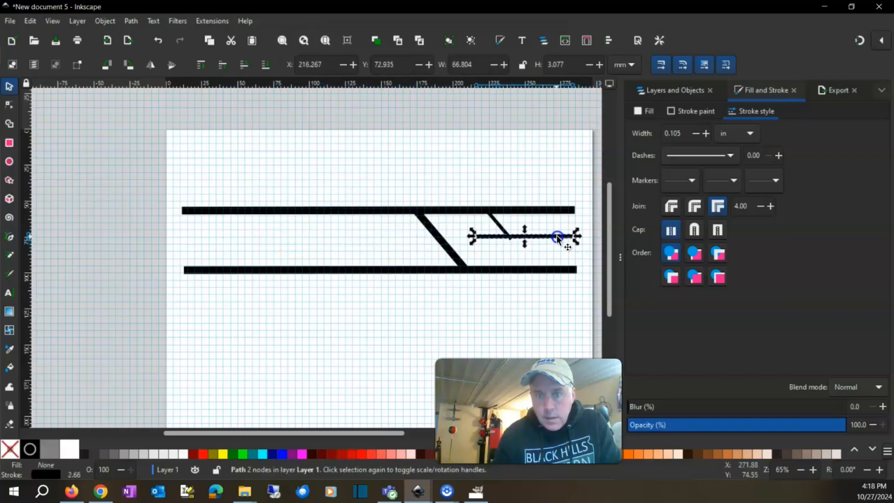
pyautogui.moveTo(478, 234); pyautogui.dragTo(503, 239)
pyautogui.moveTo(557, 241); pyautogui.dragTo(555, 244)
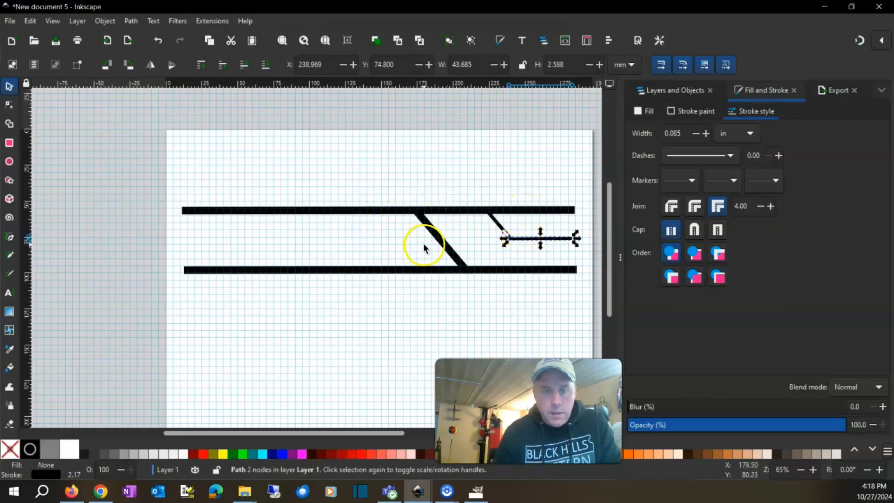
# Step: Duplicate the upper horizontal line, shorten the copy to about 176 mm and place it between the long lines, ending at the long diagonal
pyautogui.click(390, 211)
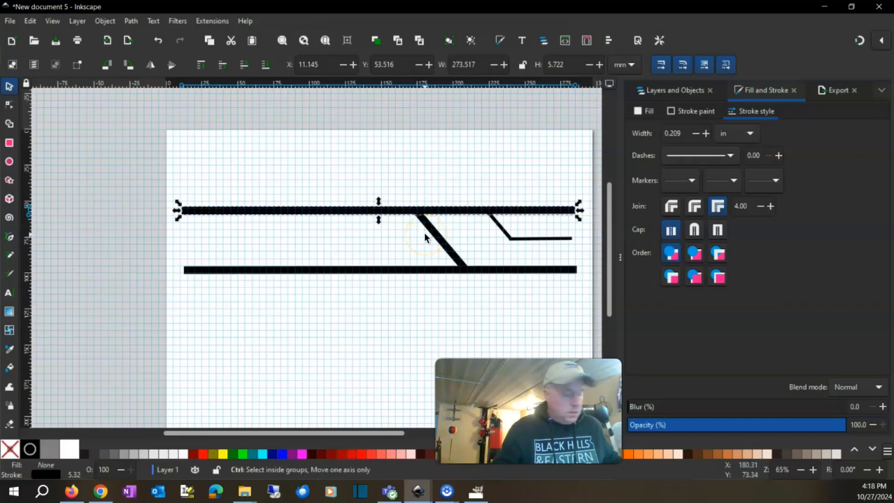
pyautogui.hotkey('ctrl', 'v')
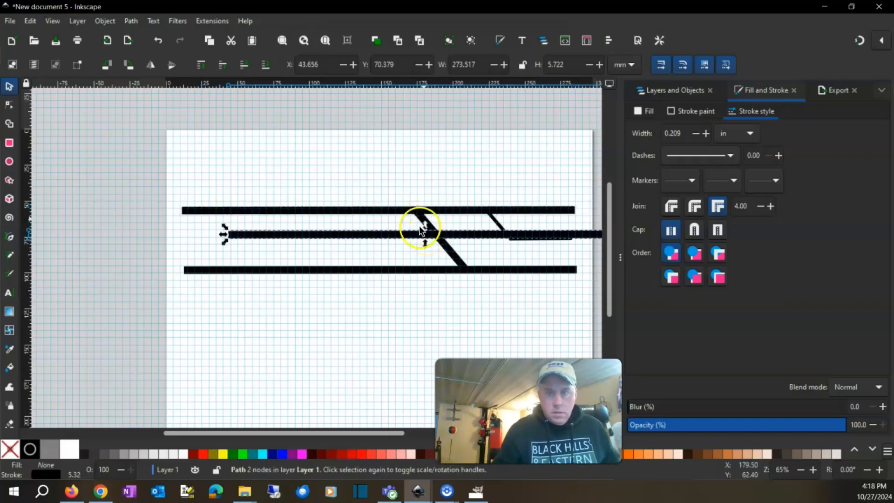
pyautogui.moveTo(224, 235)
pyautogui.mouseDown()
pyautogui.moveTo(405, 243)
pyautogui.moveTo(577, 236)
pyautogui.moveTo(150, 237)
pyautogui.moveTo(395, 238)
pyautogui.moveTo(180, 239)
pyautogui.mouseUp()
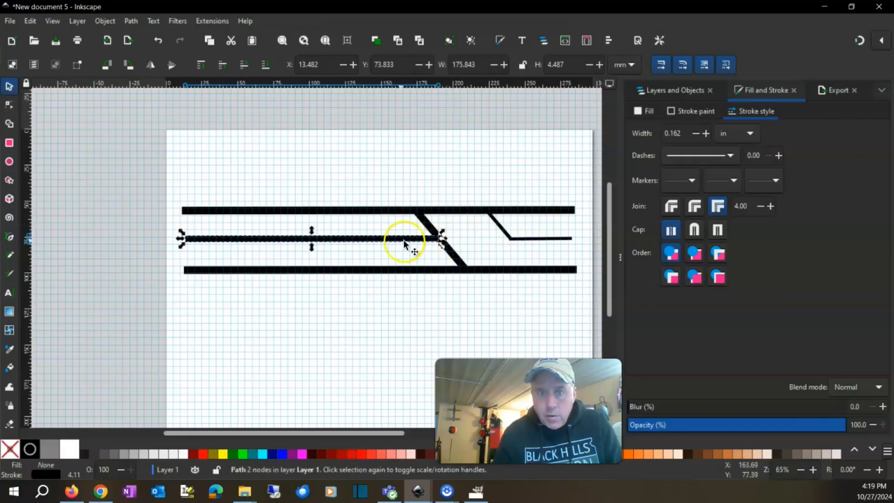
# Step: Set the middle horizontal line's stroke width to 0.2 in
pyautogui.click(346, 240)
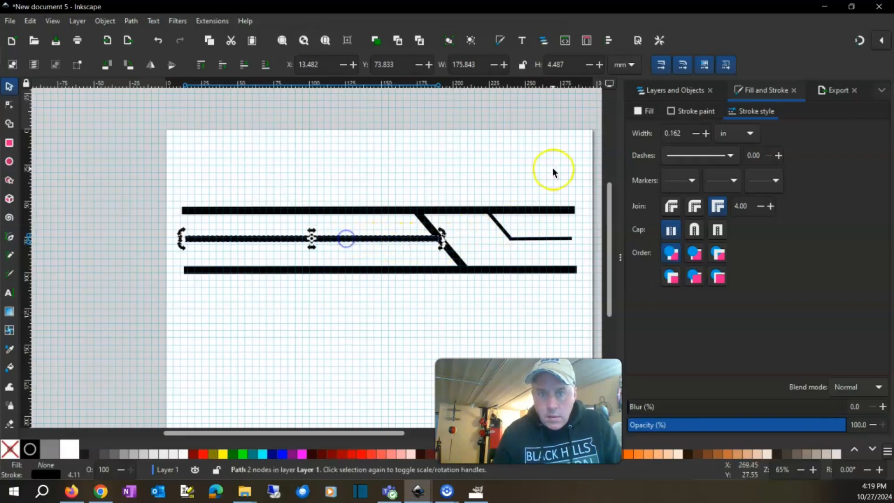
pyautogui.click(702, 113)
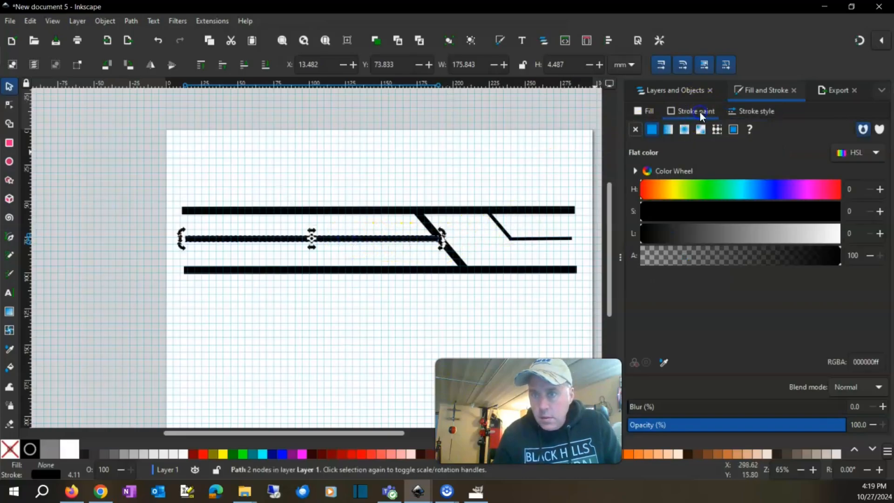
pyautogui.click(744, 112)
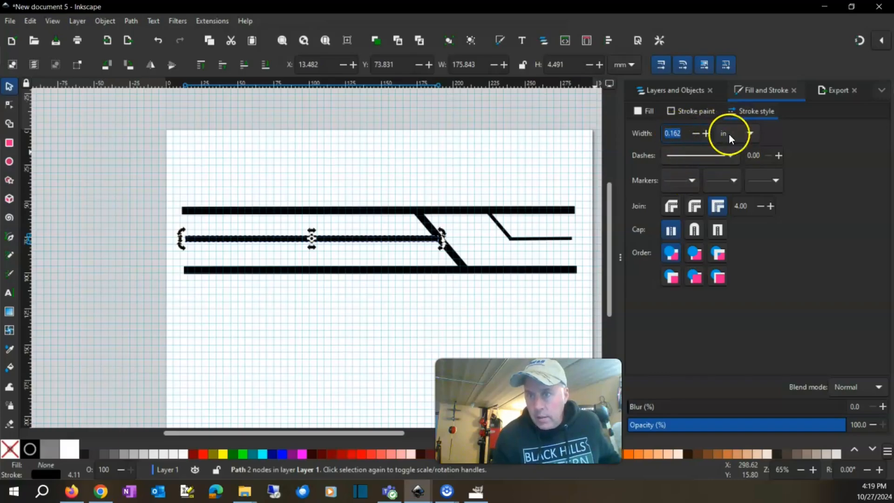
pyautogui.write('0.16')
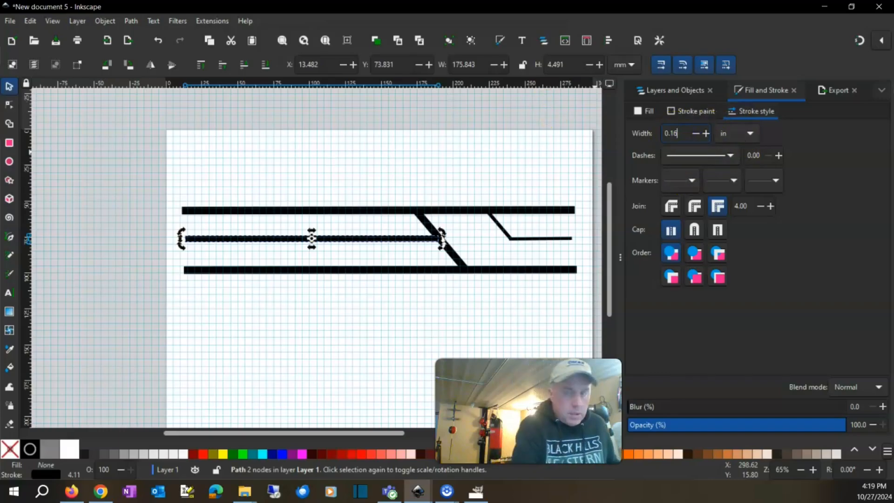
pyautogui.write('2')
pyautogui.press('Return')
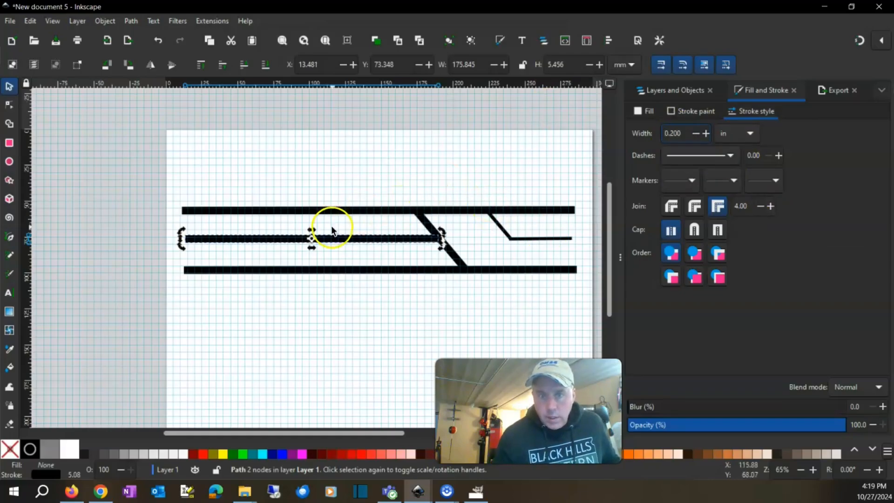
# Step: Set the short diagonal line's stroke width to 0.2 in
pyautogui.click(427, 227)
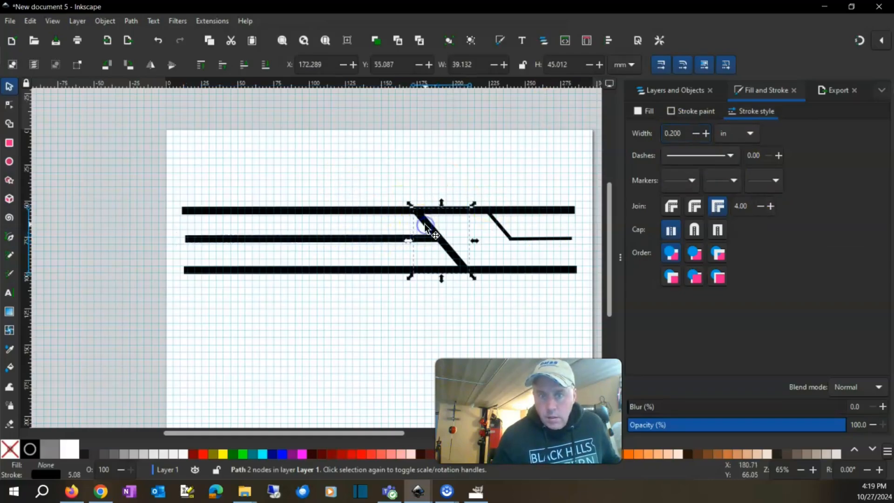
pyautogui.click(501, 227)
pyautogui.doubleClick(673, 133)
pyautogui.write('0.0')
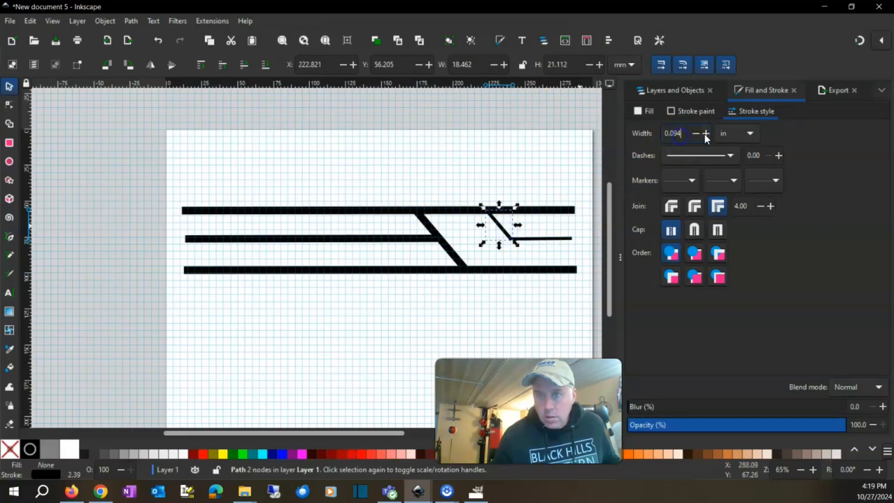
pyautogui.press('BackSpace')
pyautogui.write('2')
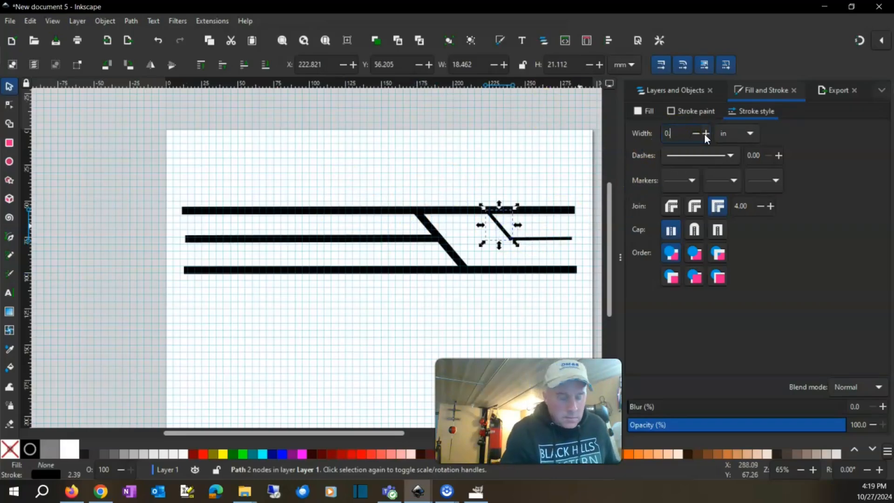
pyautogui.press('Return')
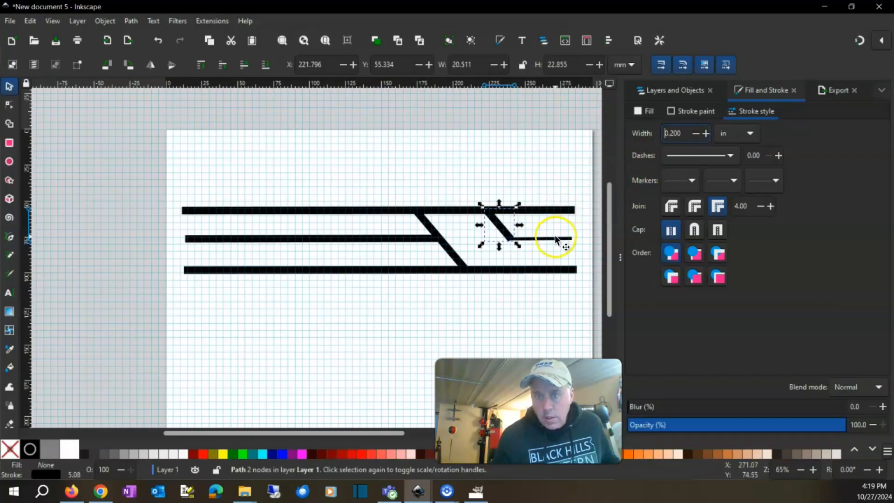
# Step: Set the stroke width of the short horizontal line beside the short diagonal to 0.2 in
pyautogui.click(556, 237)
pyautogui.click(689, 133)
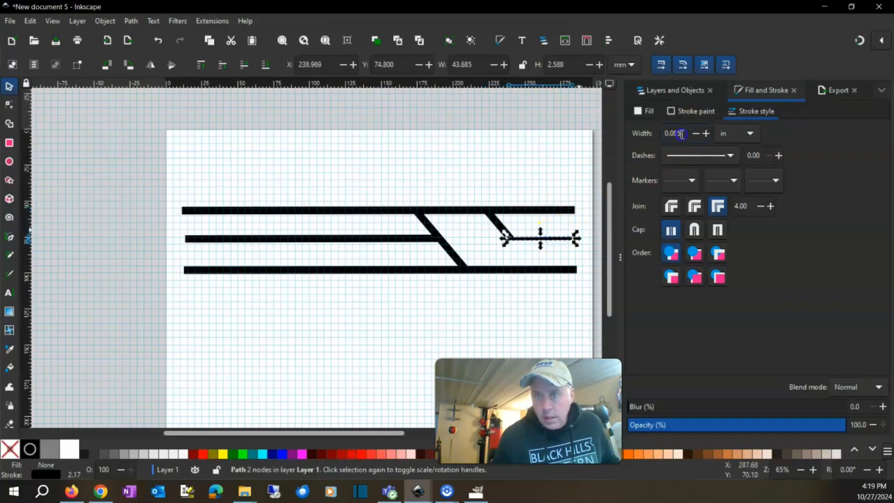
pyautogui.press('BackSpace')
pyautogui.press('BackSpace')
pyautogui.press('BackSpace')
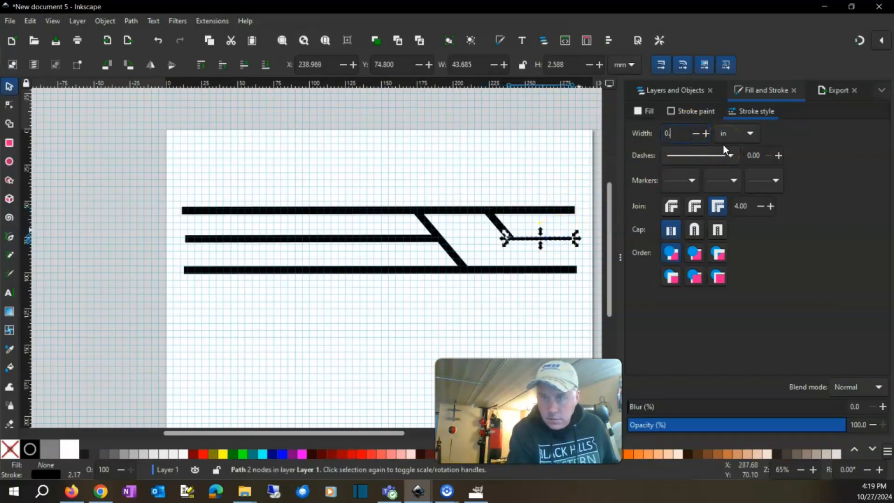
pyautogui.write('2')
pyautogui.press('Return')
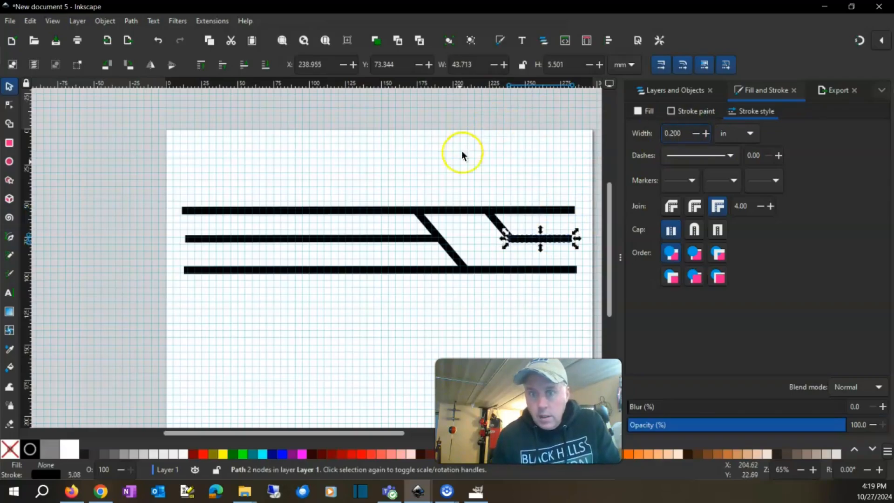
pyautogui.click(448, 247)
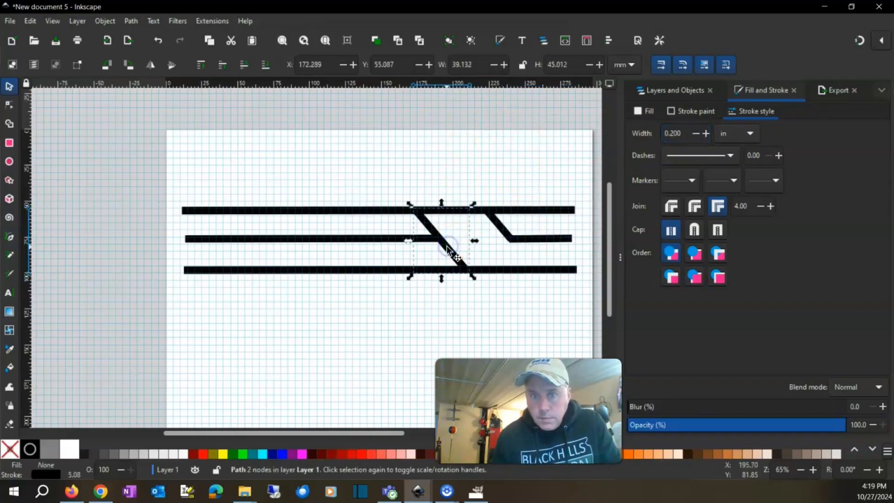
pyautogui.click(490, 275)
pyautogui.click(429, 228)
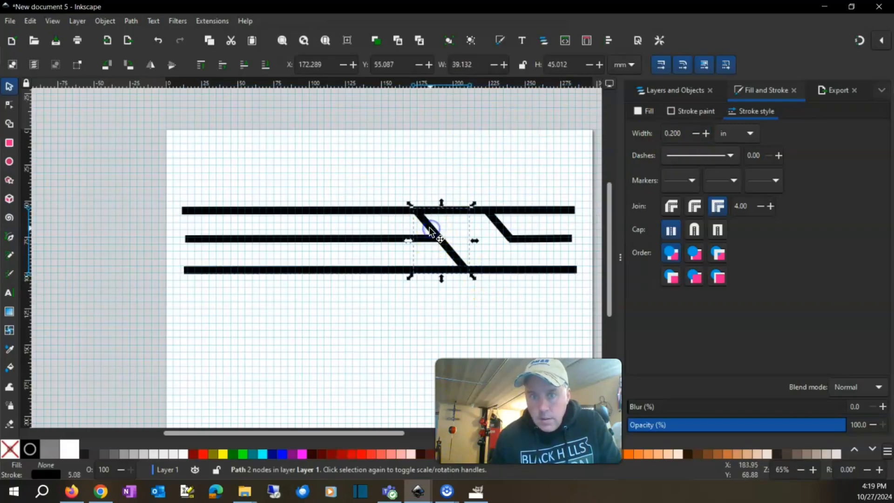
pyautogui.click(401, 208)
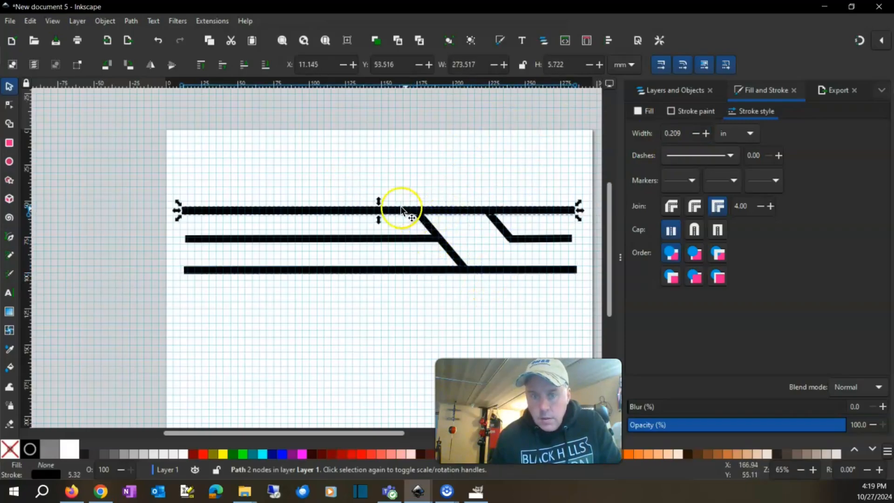
# Step: Move the upper horizontal line up to Y about 47.4 mm and stretch the long diagonal's upper end to meet it
pyautogui.click(367, 207)
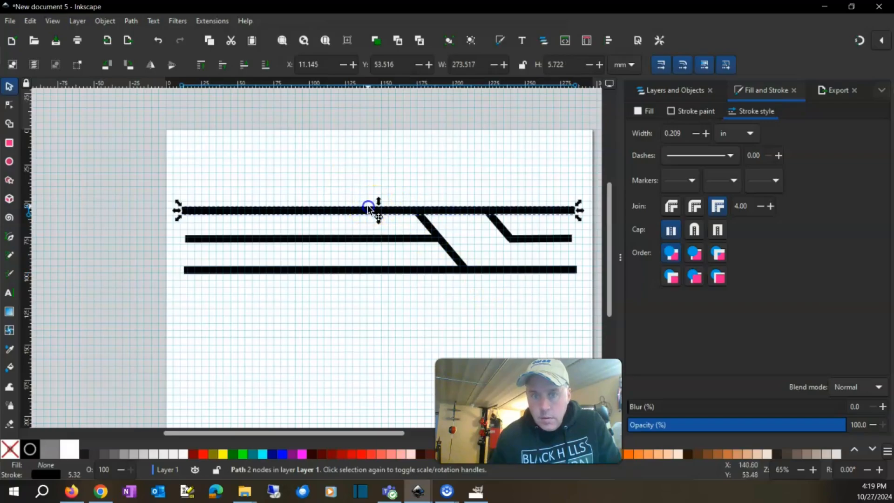
pyautogui.click(429, 209)
pyautogui.moveTo(429, 209); pyautogui.dragTo(399, 194)
pyautogui.click(420, 213)
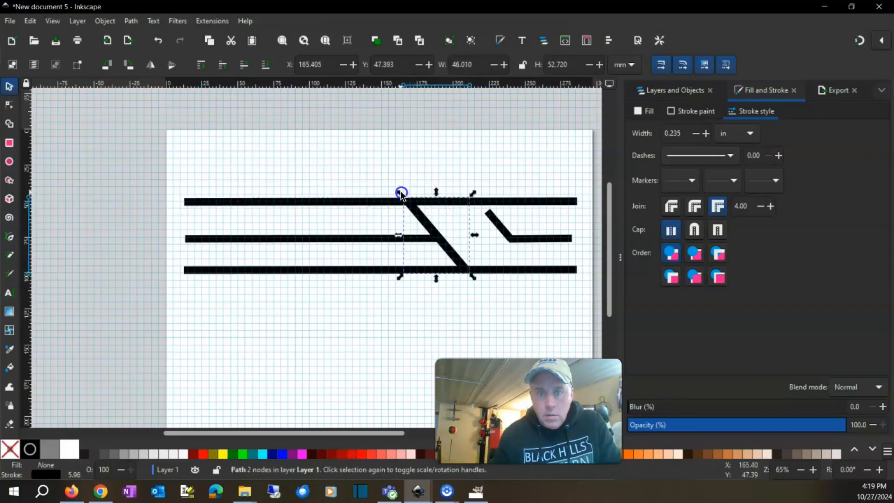
# Step: Stretch the short diagonal's upper end to meet the upper horizontal line and set its stroke width to 0.2 in
pyautogui.click(493, 218)
pyautogui.moveTo(484, 206); pyautogui.dragTo(473, 195)
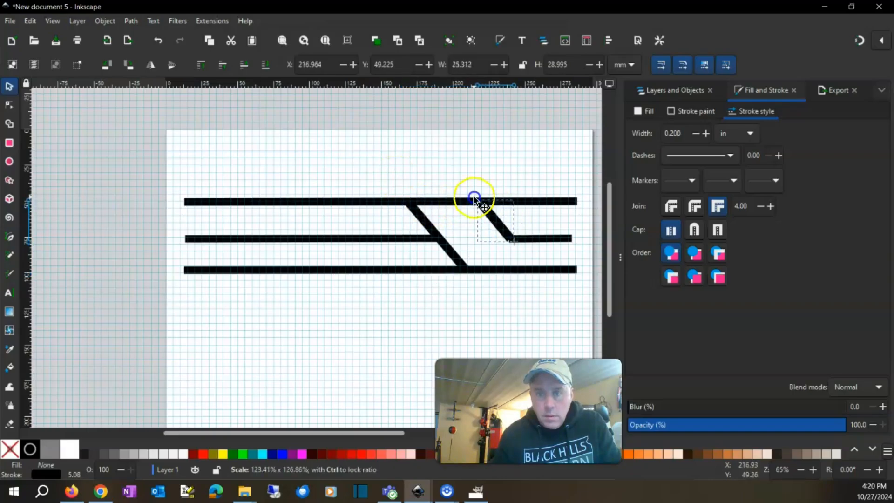
pyautogui.click(540, 237)
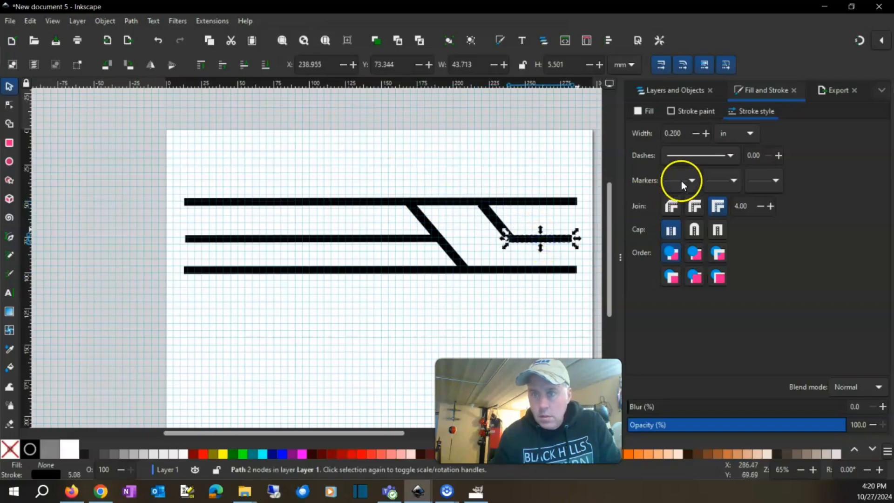
pyautogui.click(496, 226)
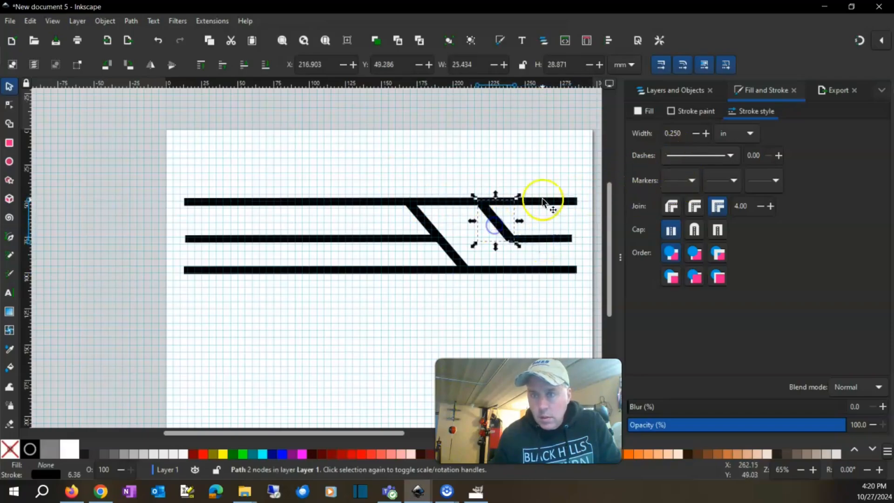
pyautogui.click(671, 137)
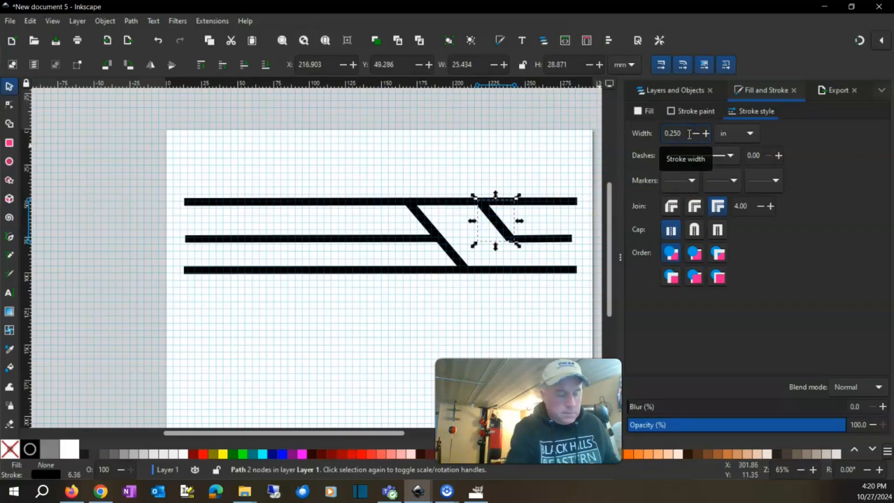
pyautogui.press('BackSpace')
pyautogui.press('BackSpace')
pyautogui.press('Return')
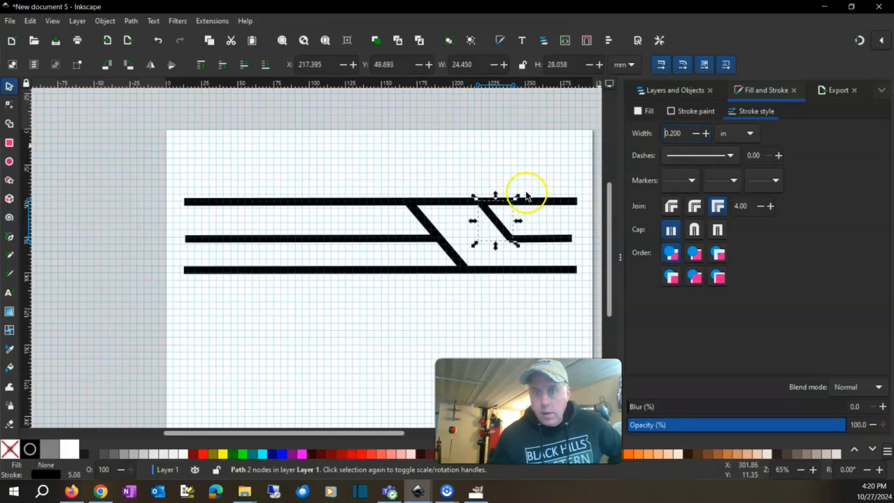
# Step: Move the middle horizontal line up to Y about 71.7 mm and set the long diagonal's stroke width to 0.2 in
pyautogui.click(367, 239)
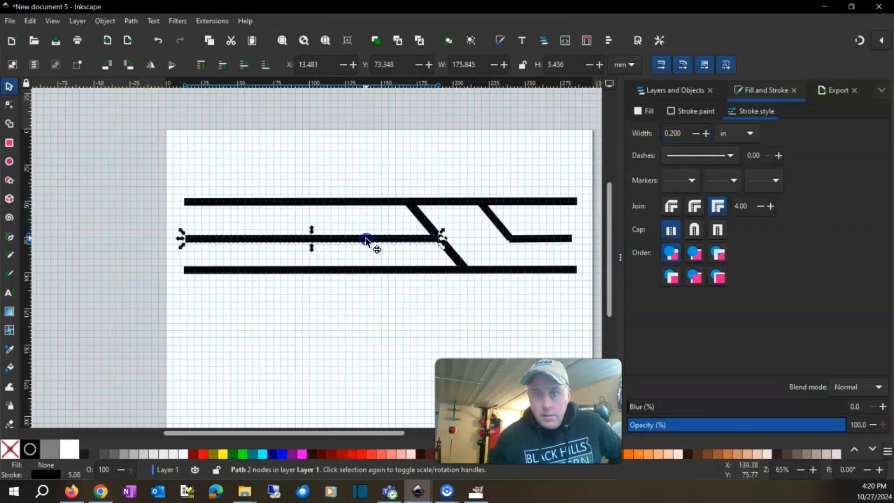
pyautogui.moveTo(367, 239); pyautogui.dragTo(363, 235)
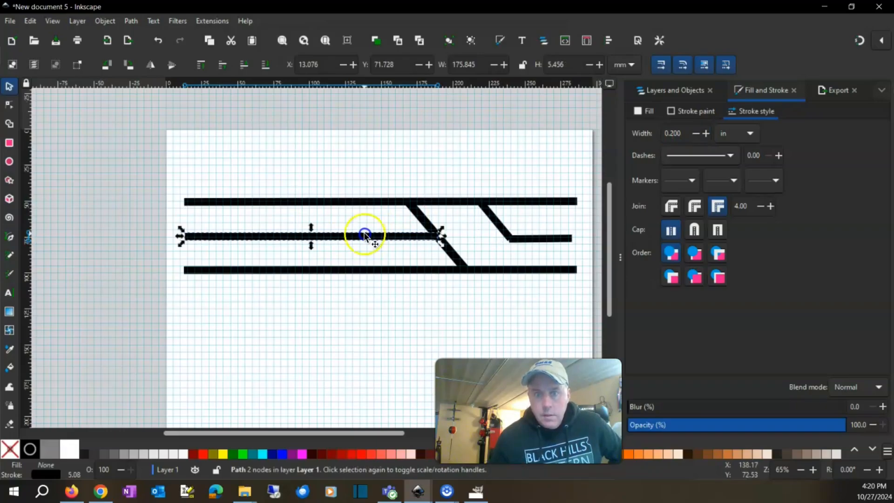
pyautogui.click(456, 256)
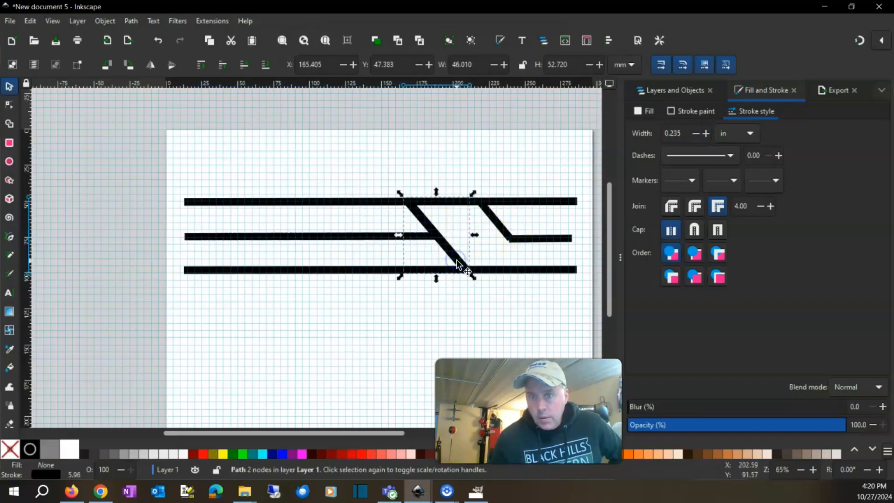
pyautogui.click(692, 133)
pyautogui.write('0.2')
pyautogui.press('Return')
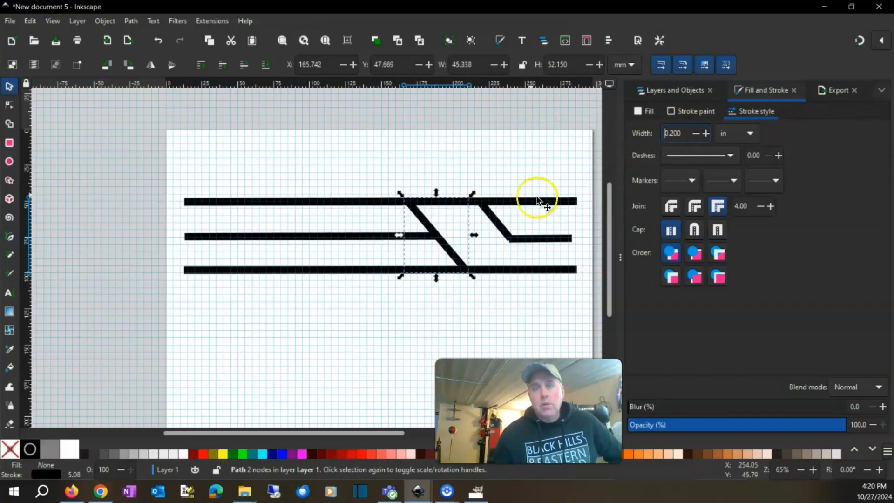
# Step: Set the stroke width of both full-length horizontal lines, upper and lower, to 0.2 in
pyautogui.click(433, 201)
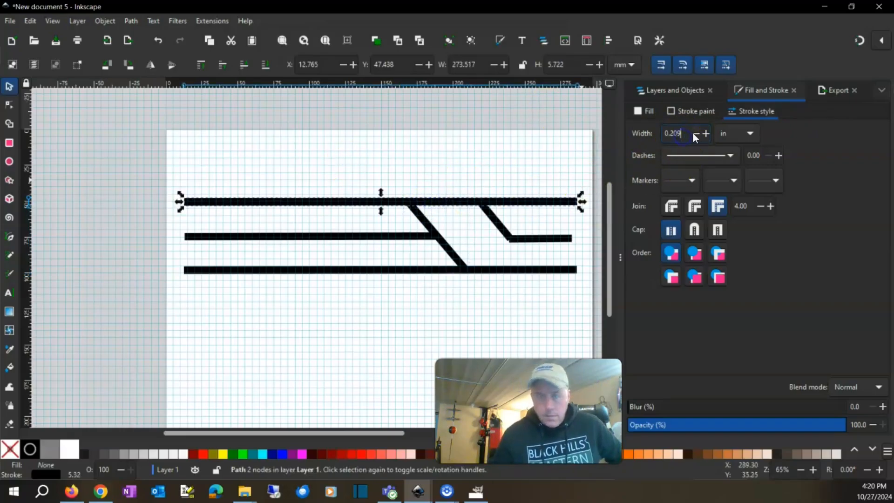
pyautogui.press('Return')
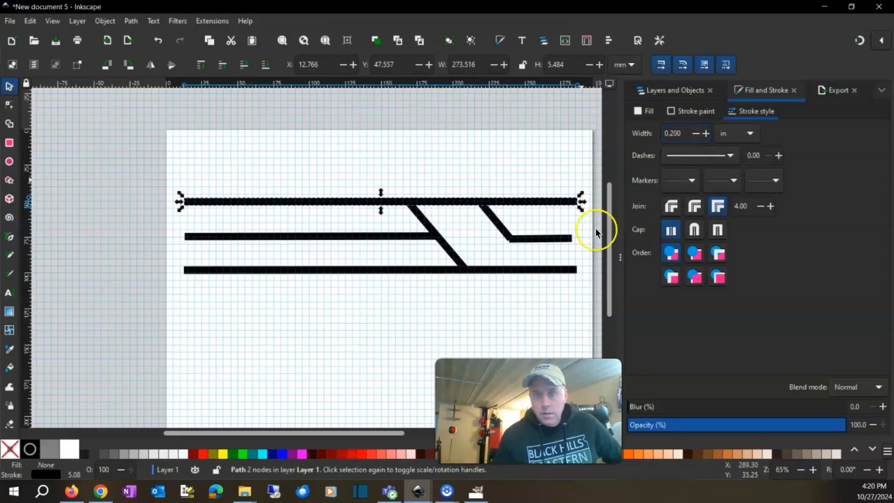
pyautogui.click(551, 272)
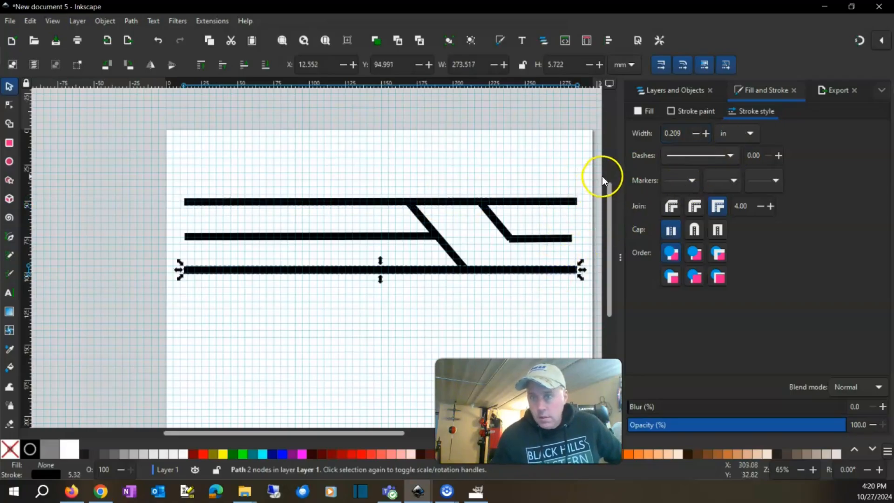
pyautogui.click(683, 136)
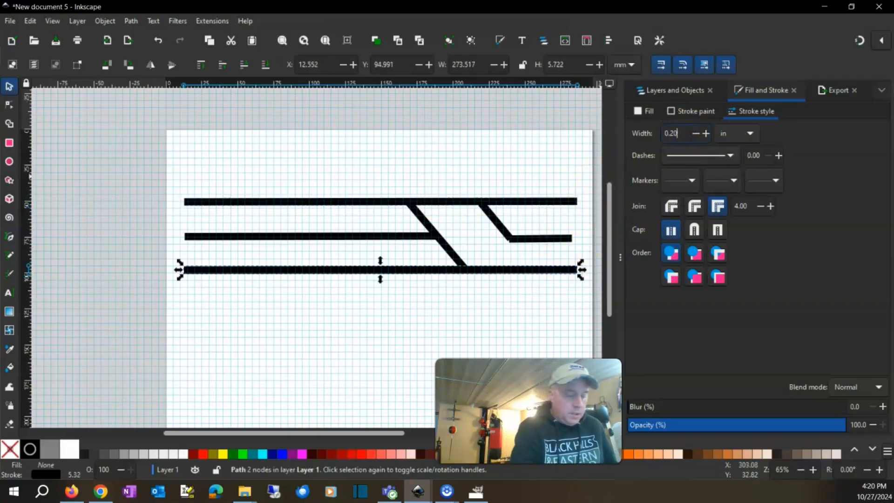
pyautogui.write('0')
pyautogui.press('Return')
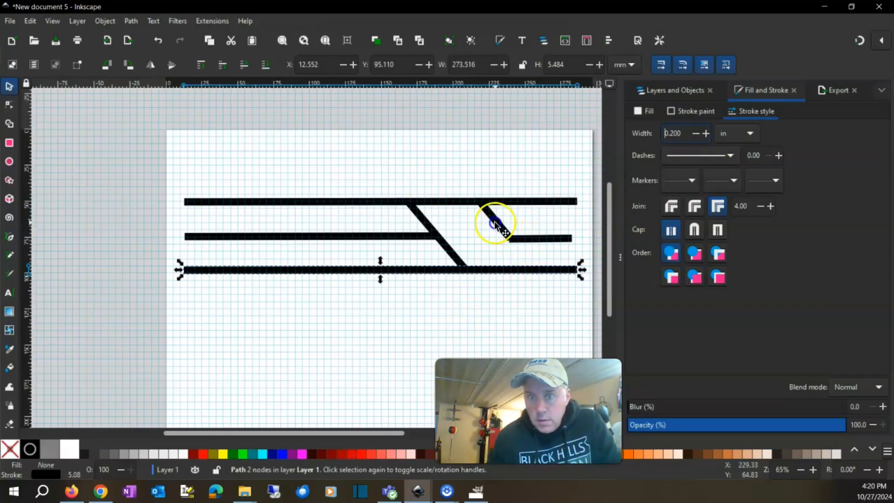
# Step: Shift the short diagonal to X about 220.2 mm and the adjoining short horizontal line to X about 240.6 mm, Y about 70.9 mm
pyautogui.moveTo(494, 223); pyautogui.dragTo(543, 236)
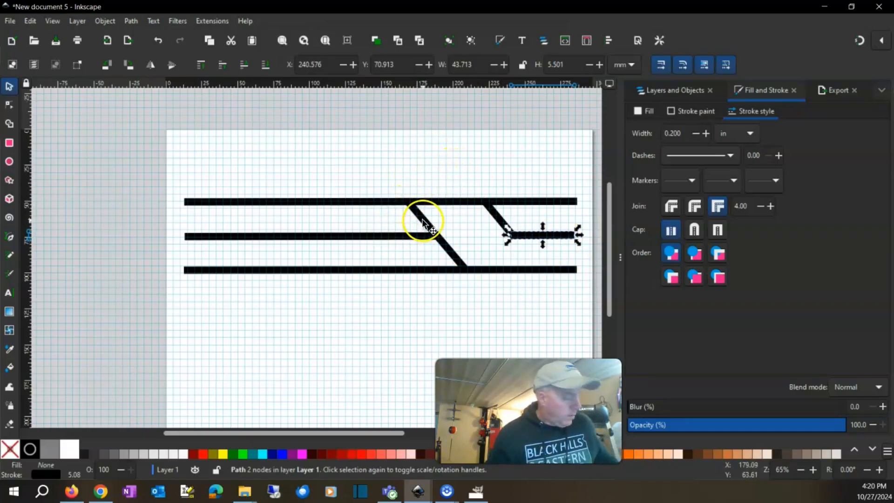
pyautogui.scroll(2, 423, 224)
pyautogui.scroll(2, 423, 244)
pyautogui.keyDown('ctrl'); pyautogui.scroll(1, 423, 245); pyautogui.keyUp('ctrl')
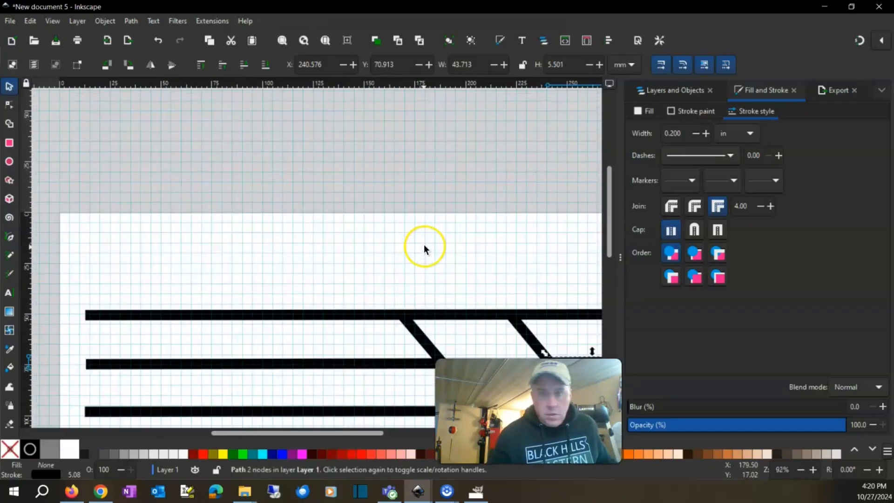
pyautogui.moveTo(606, 200); pyautogui.dragTo(606, 230)
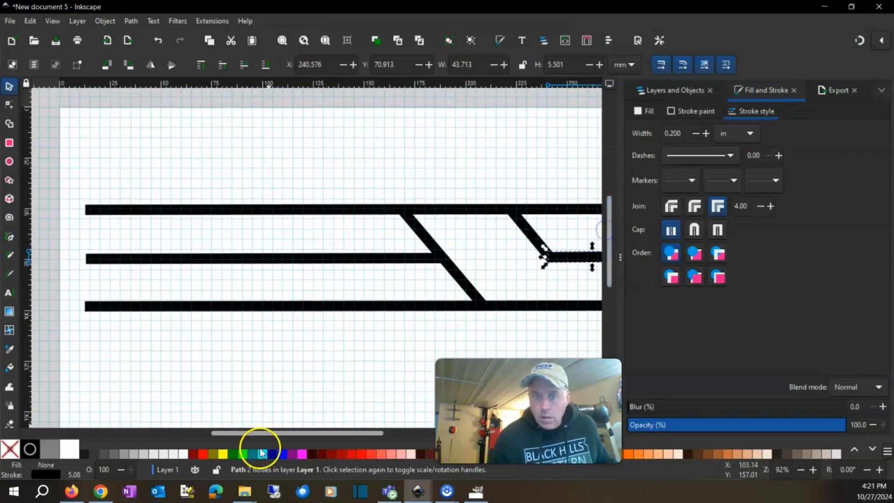
pyautogui.moveTo(299, 433); pyautogui.dragTo(348, 425)
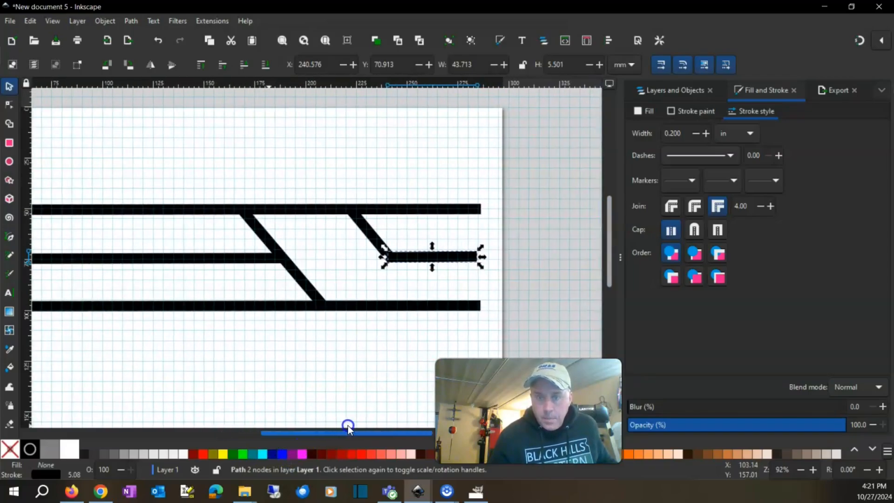
# Step: Fine-tune the short horizontal line's position at the short diagonal's lower end to Y about 71.2 mm
pyautogui.click(334, 190)
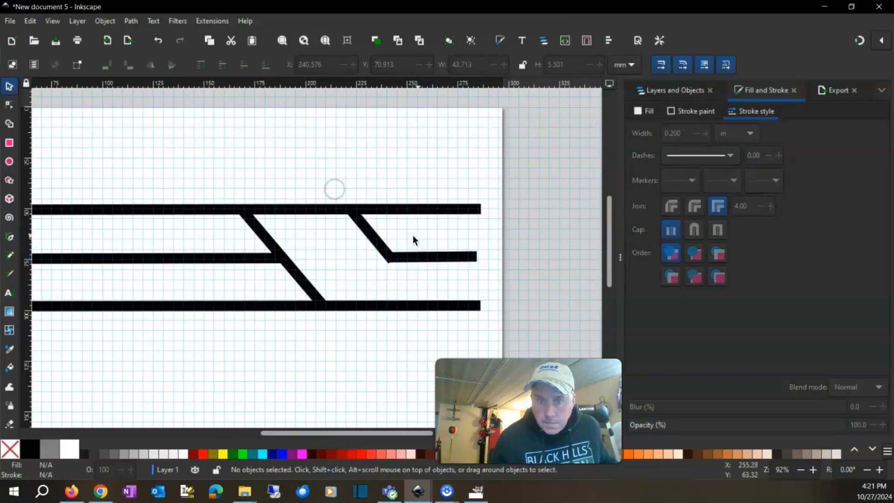
pyautogui.click(395, 210)
pyautogui.click(395, 264)
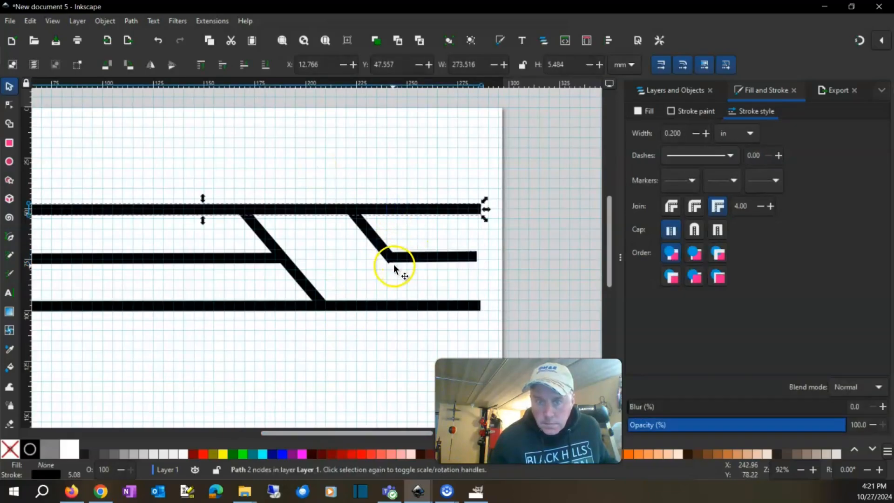
pyautogui.click(417, 259)
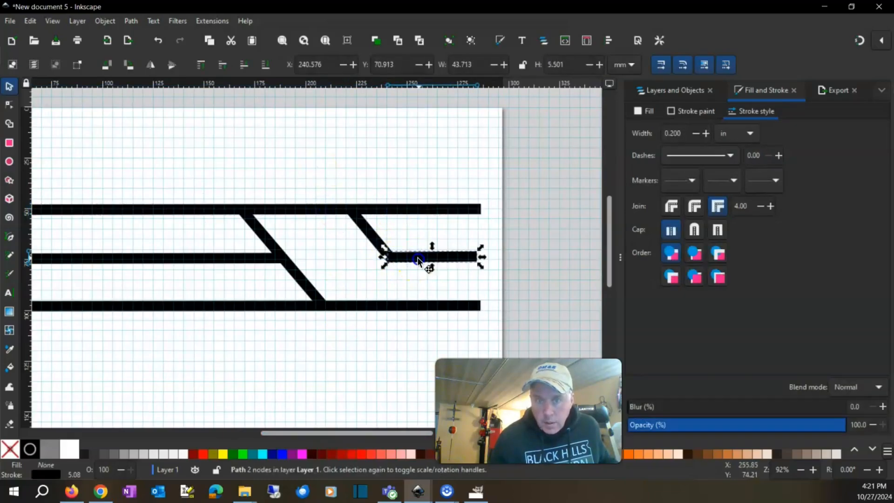
pyautogui.click(422, 256)
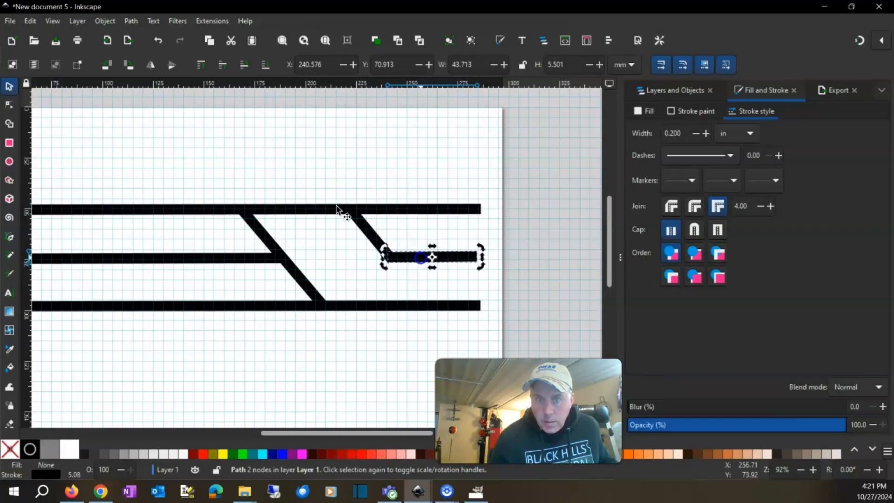
pyautogui.click(375, 238)
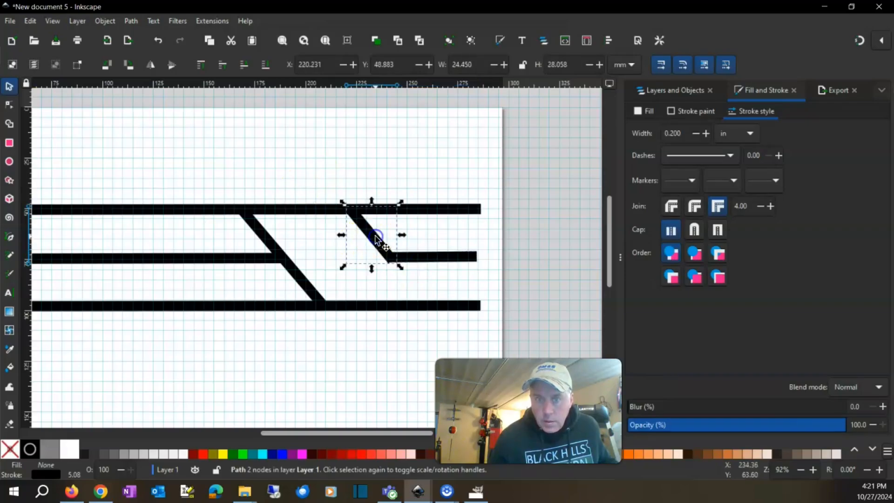
pyautogui.click(424, 257)
pyautogui.moveTo(425, 258); pyautogui.dragTo(424, 260)
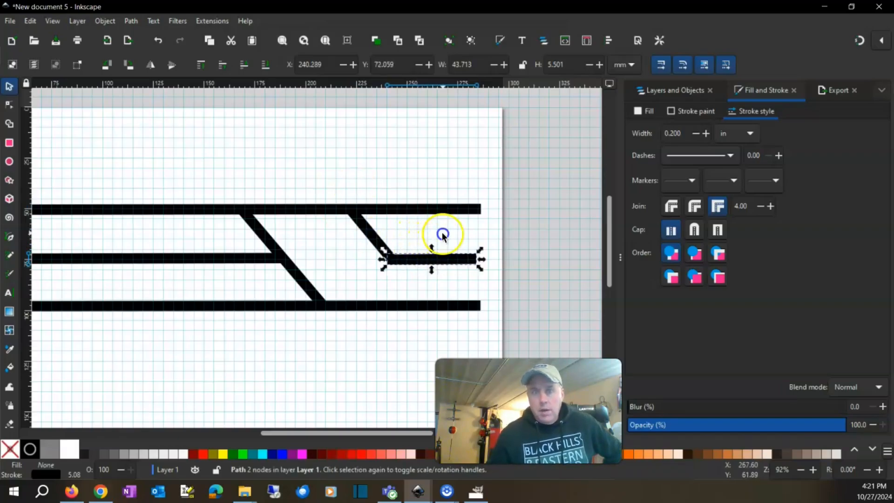
pyautogui.click(442, 232)
pyautogui.click(410, 257)
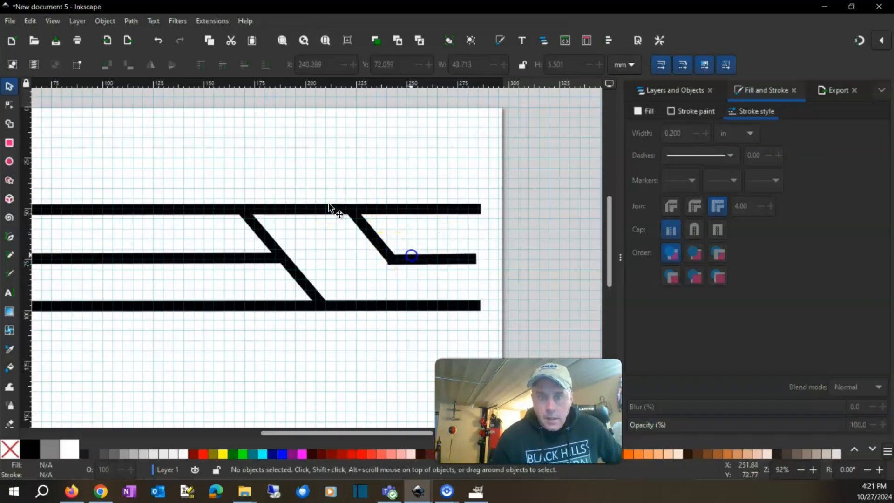
pyautogui.click(417, 261)
pyautogui.moveTo(418, 262); pyautogui.dragTo(419, 256)
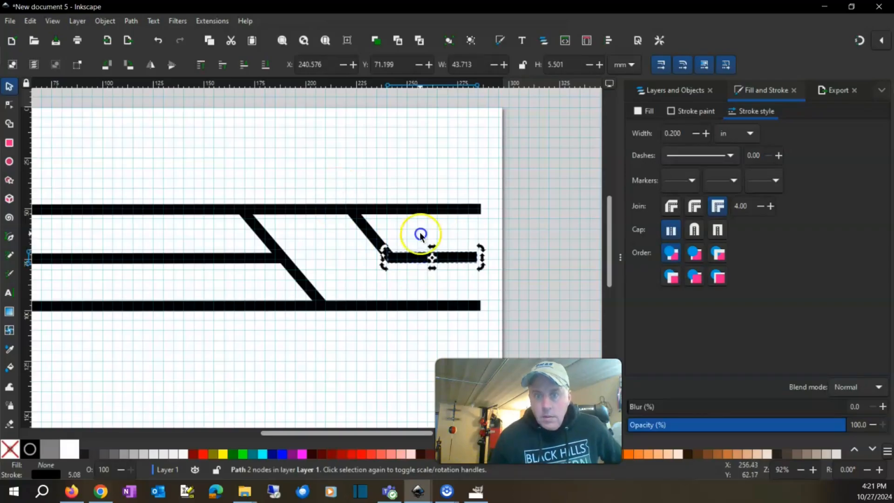
pyautogui.click(419, 233)
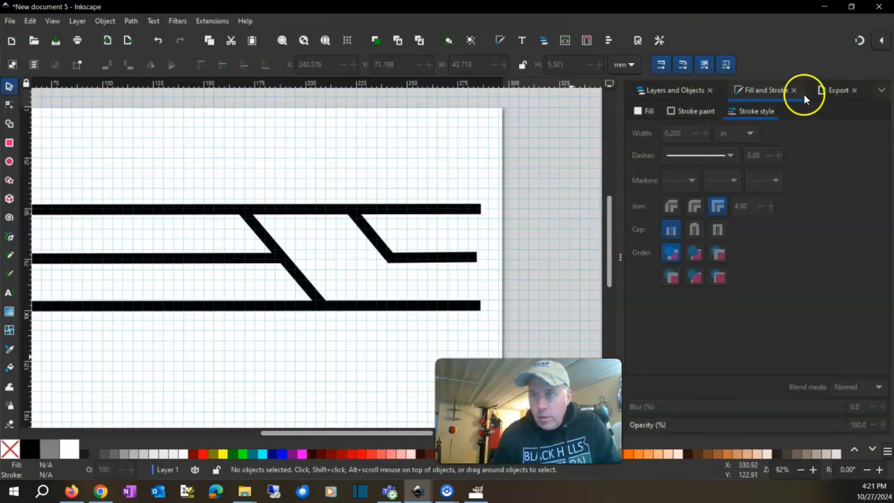
# Step: Save the drawing as MarshallMN.svg in the inkscape folder
pyautogui.click(834, 89)
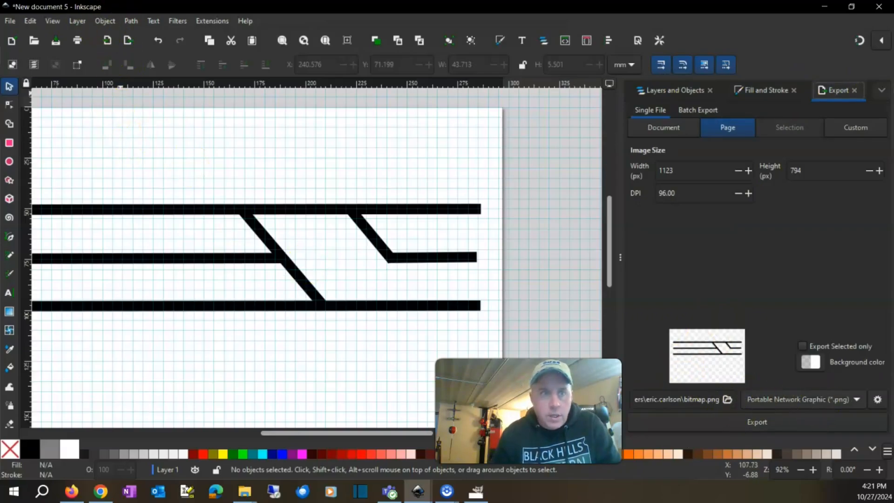
pyautogui.click(14, 21)
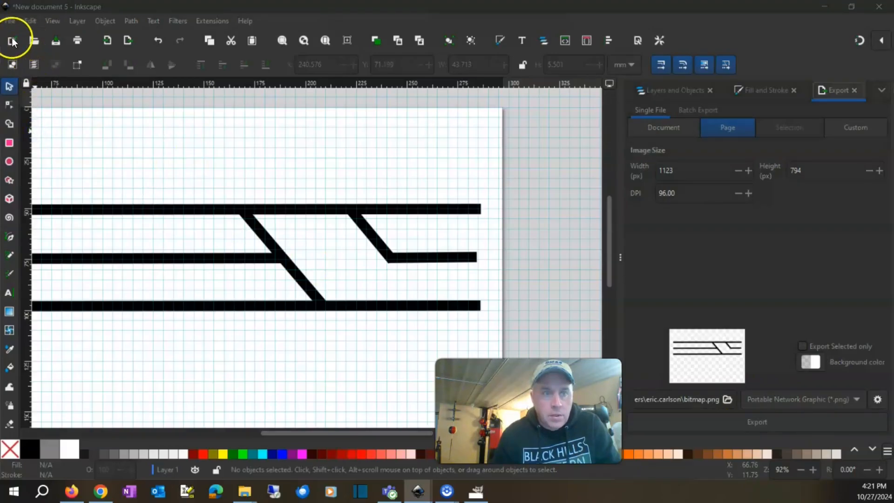
pyautogui.press('Escape')
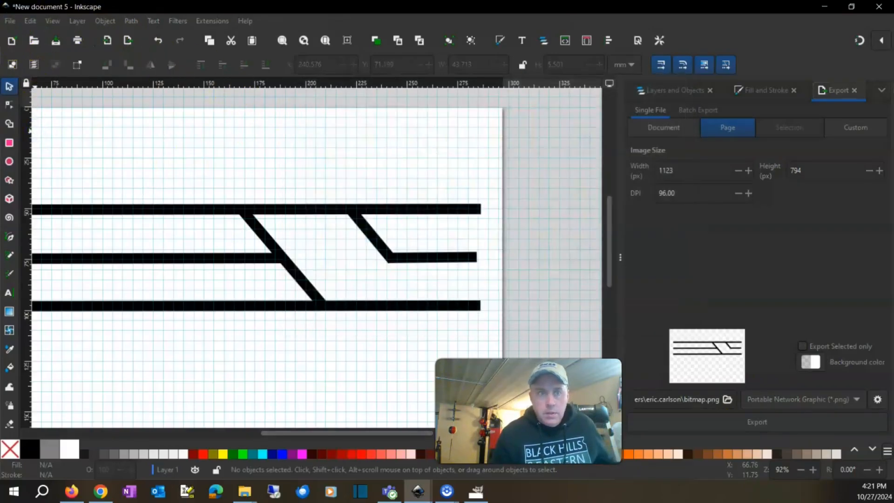
pyautogui.click(10, 21)
pyautogui.click(22, 125)
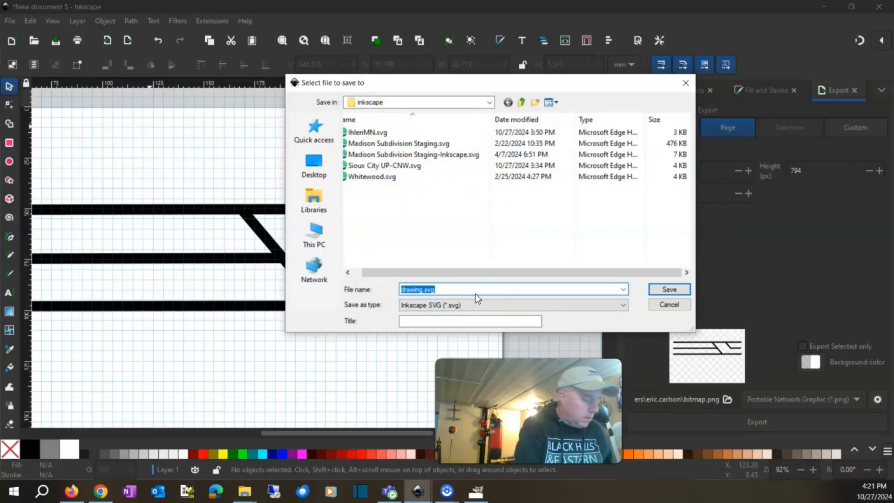
pyautogui.write('Mars')
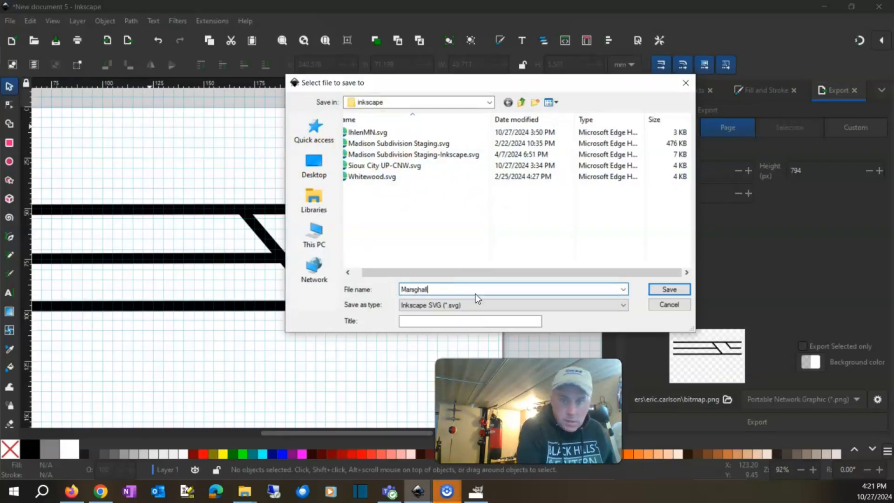
pyautogui.write('hall')
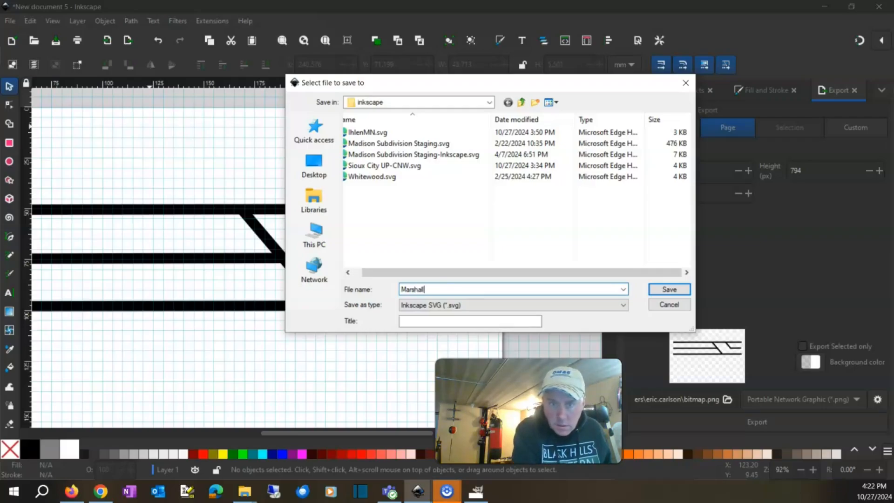
pyautogui.press('Return')
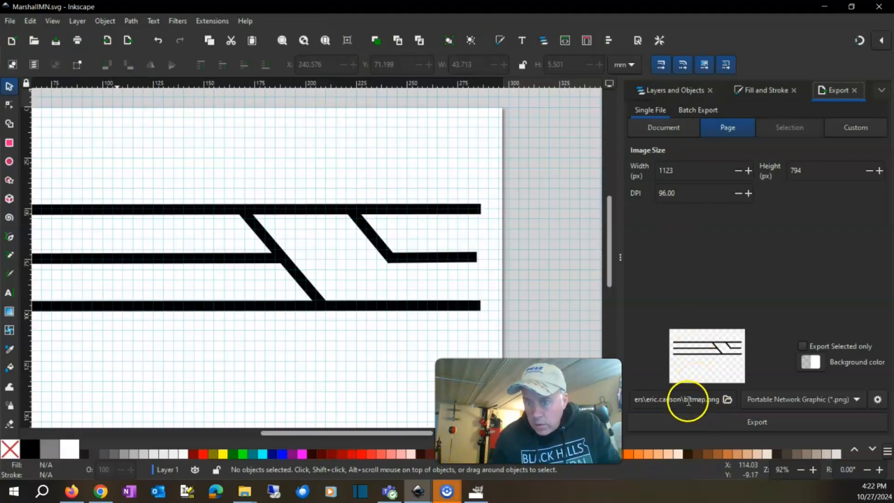
# Step: Export the page as bitmap.png, and set the export location to the Panels\gimp folder using its path from File Explorer
pyautogui.click(726, 399)
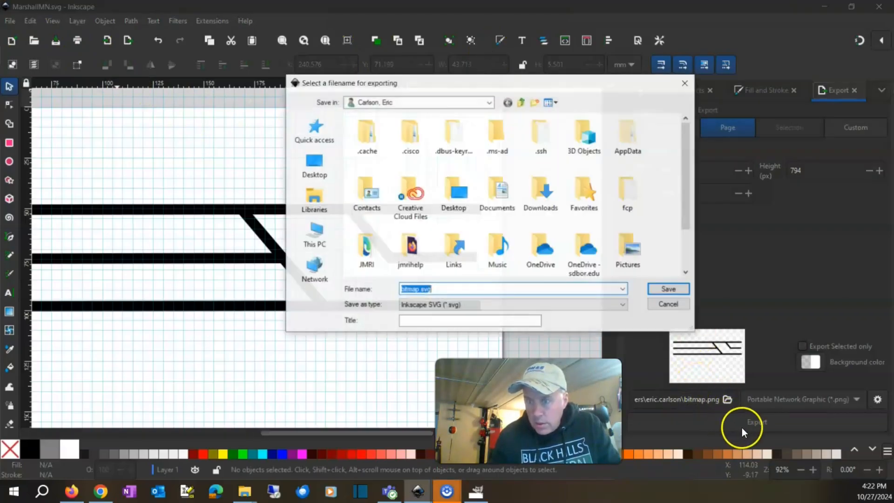
pyautogui.click(669, 288)
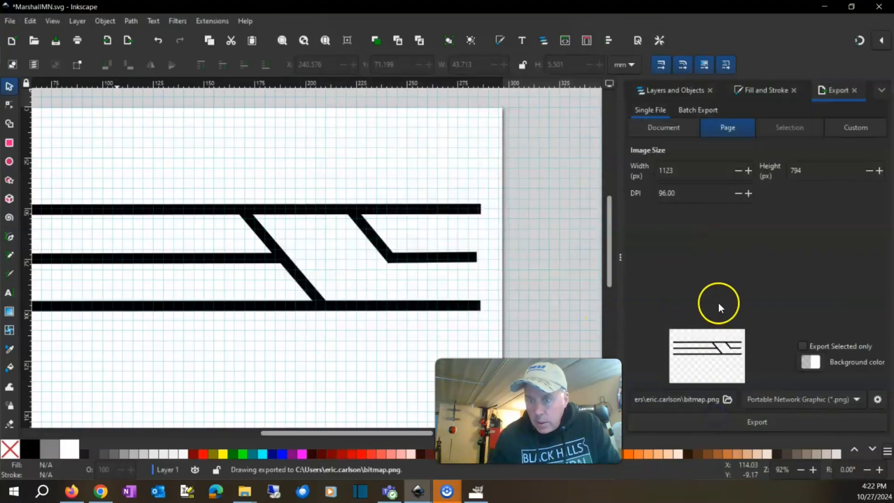
pyautogui.click(728, 400)
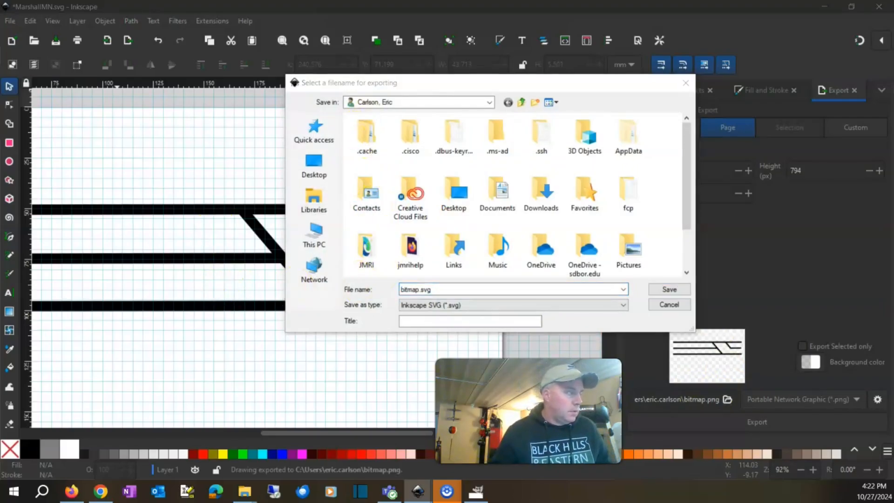
pyautogui.hotkey('alt', 'Tab')
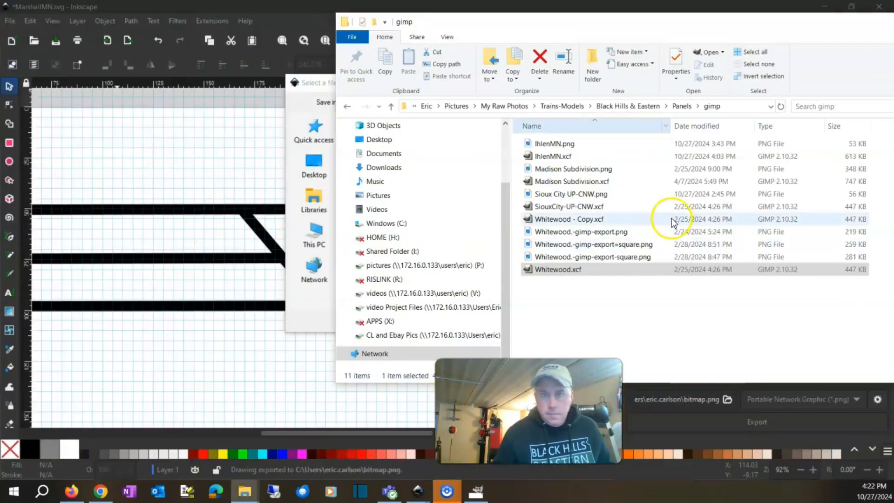
pyautogui.click(733, 104)
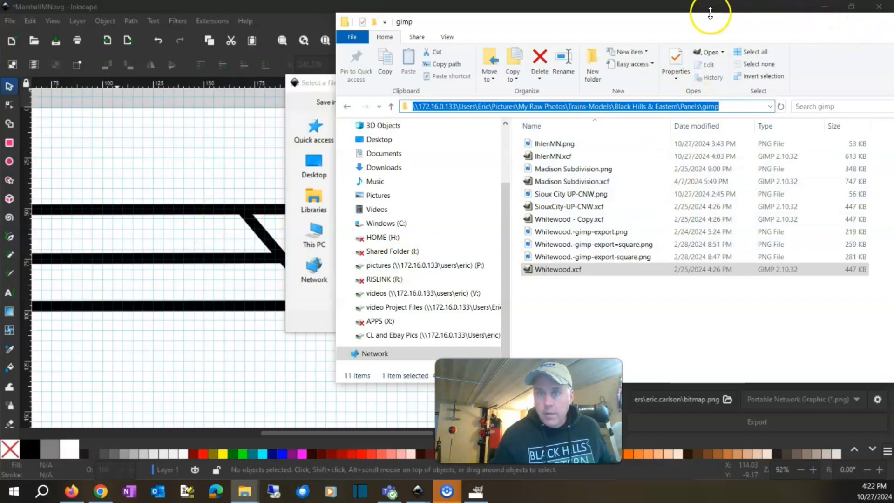
pyautogui.click(822, 7)
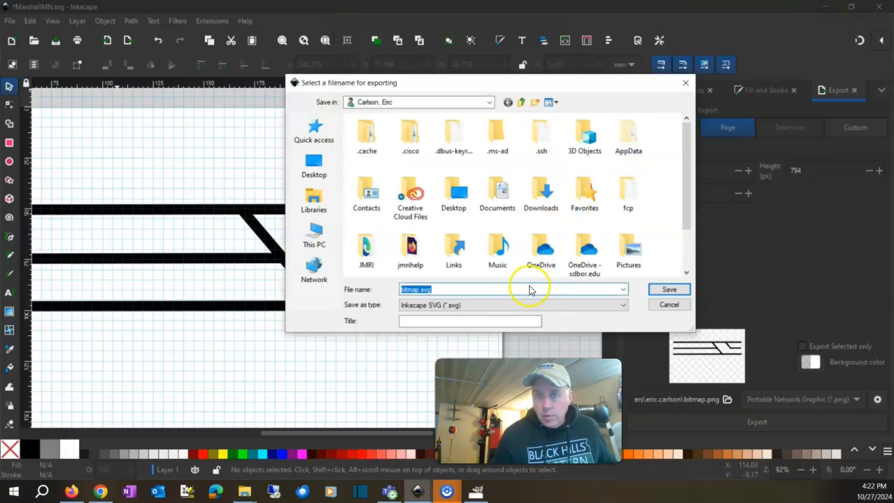
pyautogui.hotkey('ctrl', 'v')
pyautogui.press('Return')
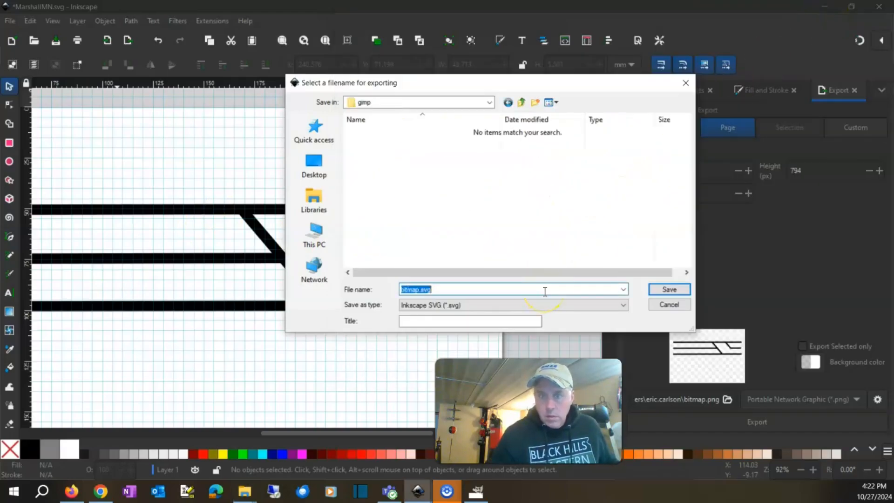
# Step: Enter the title MarshallMN and export the page as bitmap.svg in the gimp folder
pyautogui.click(446, 322)
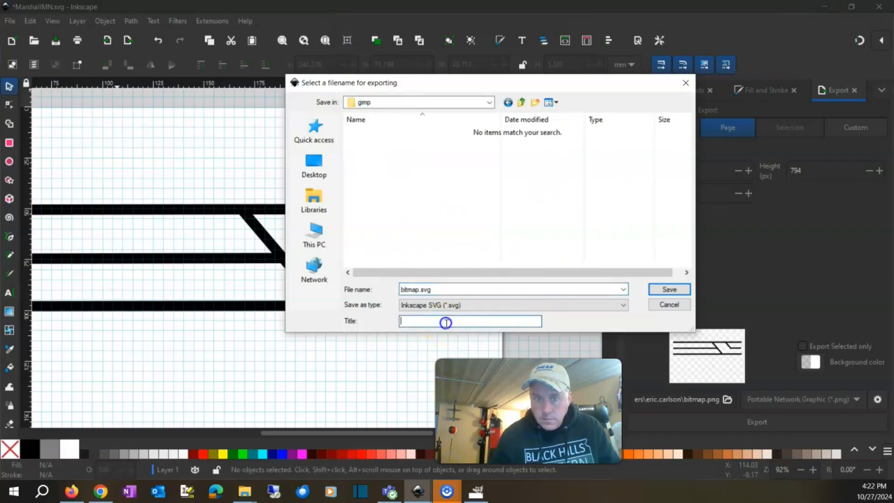
pyautogui.write('Marsha')
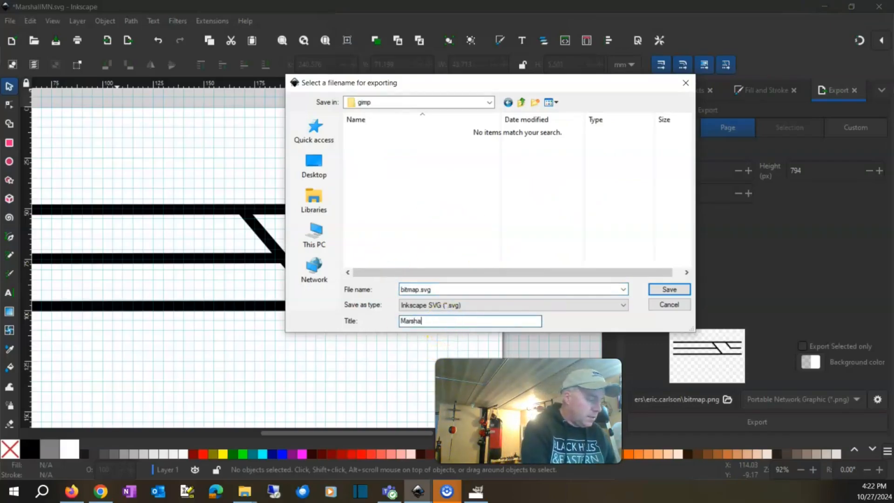
pyautogui.write('llMn')
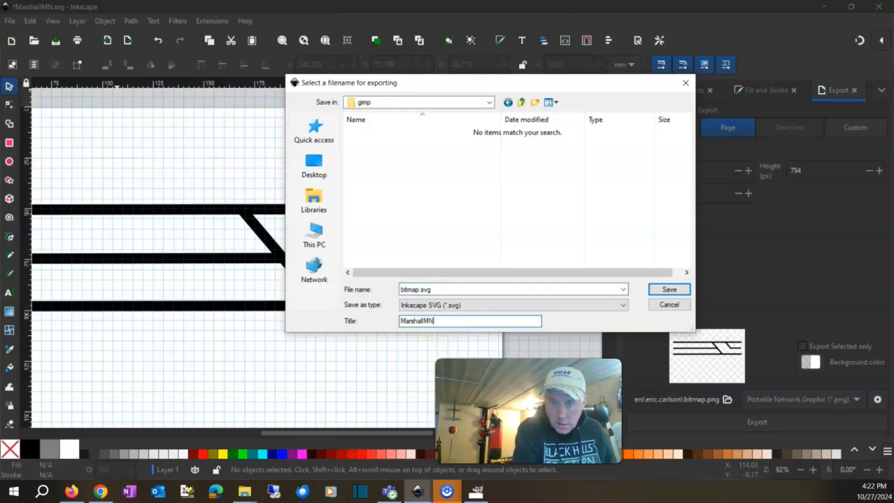
pyautogui.click(665, 291)
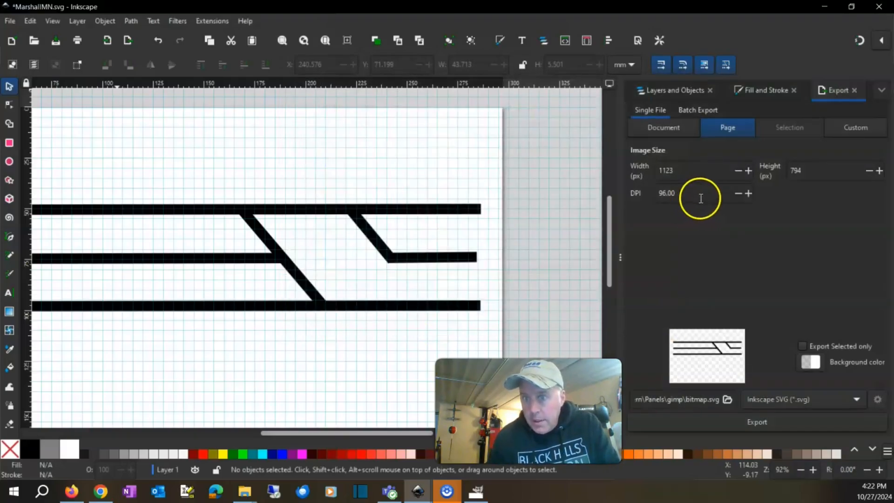
# Step: Set the export resolution to 300 DPI
pyautogui.moveTo(699, 197); pyautogui.dragTo(602, 186)
pyautogui.write('300')
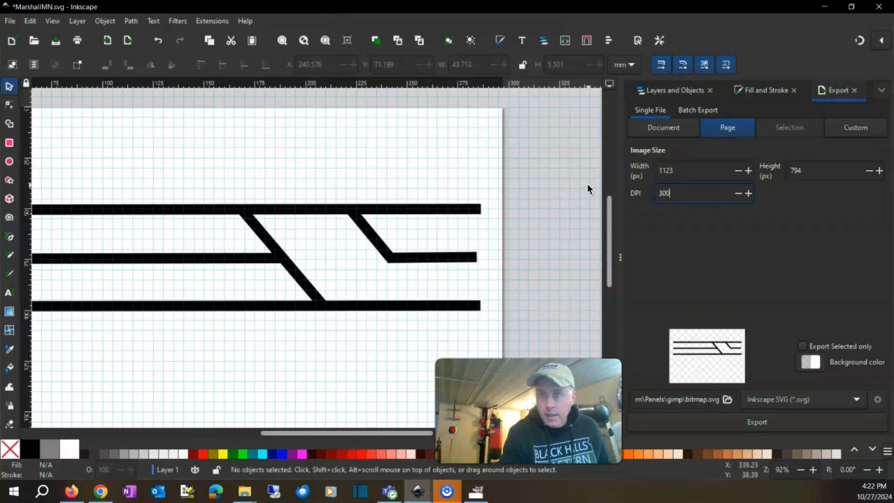
pyautogui.press('Return')
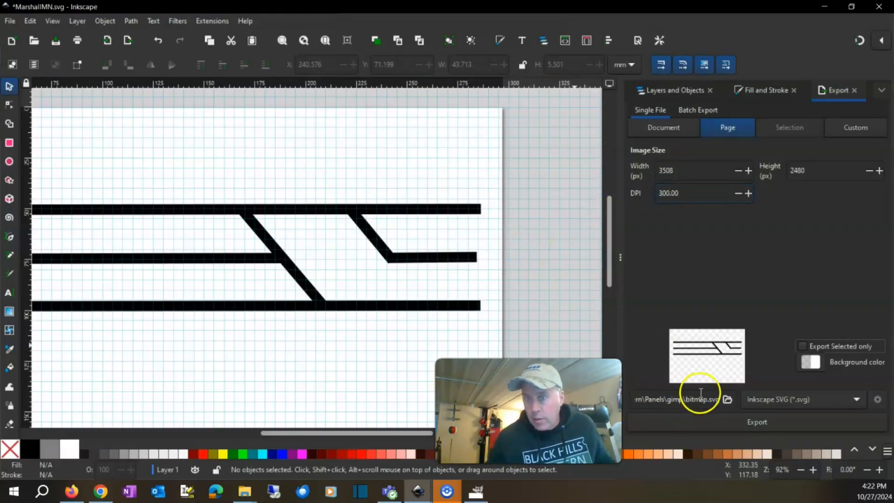
# Step: Export the page to the gimp folder as MarshallMN.png in Portable Network Graphic format
pyautogui.click(726, 401)
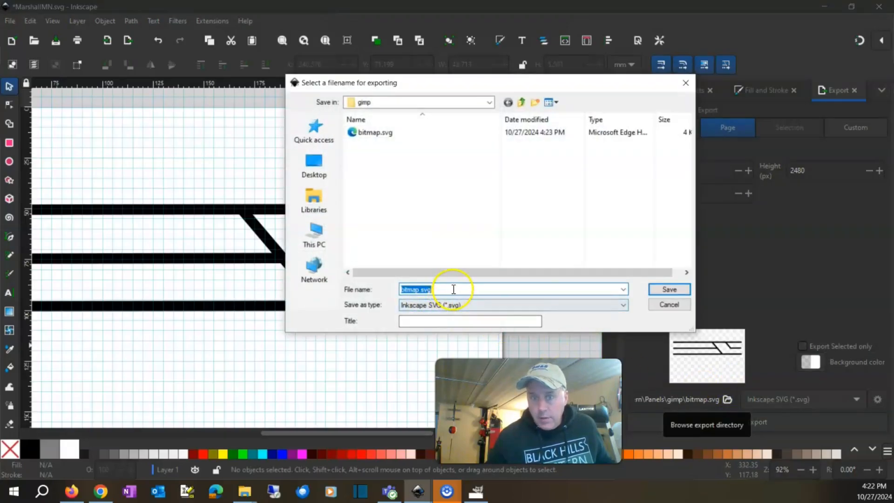
pyautogui.click(453, 289)
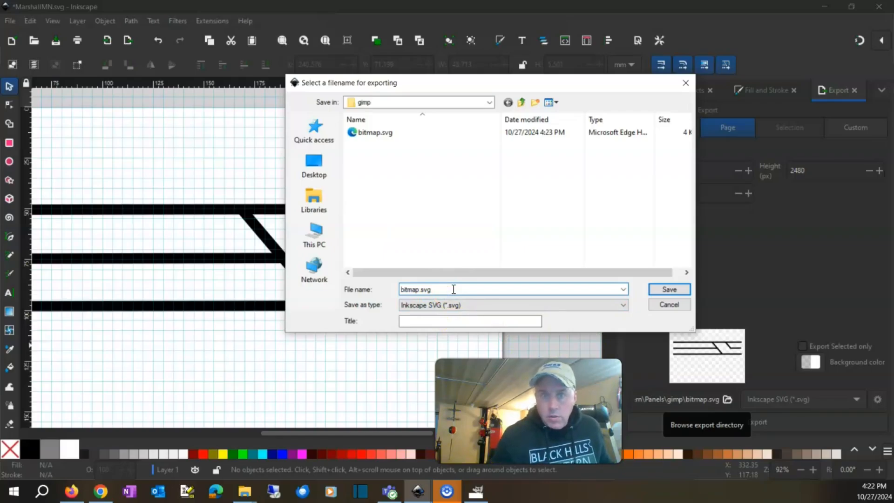
pyautogui.hotkey('ctrl', 'a')
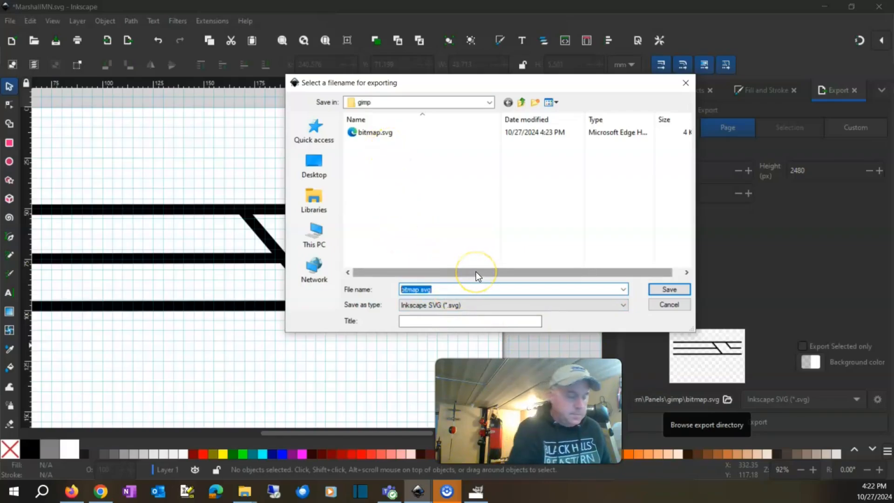
pyautogui.press('BackSpace')
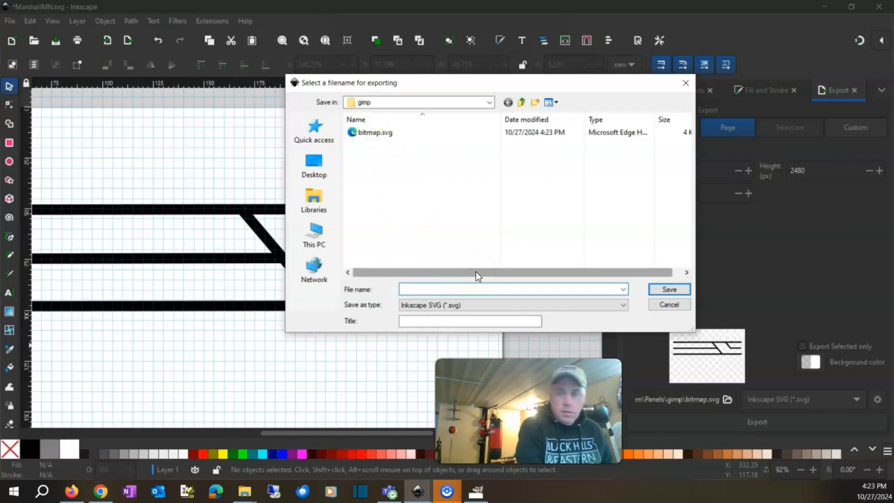
pyautogui.write('Ma')
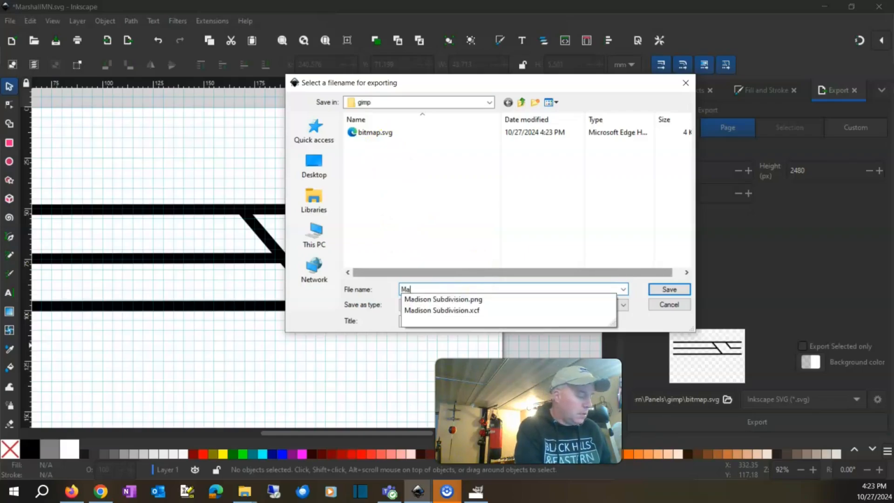
pyautogui.write('rshallMN')
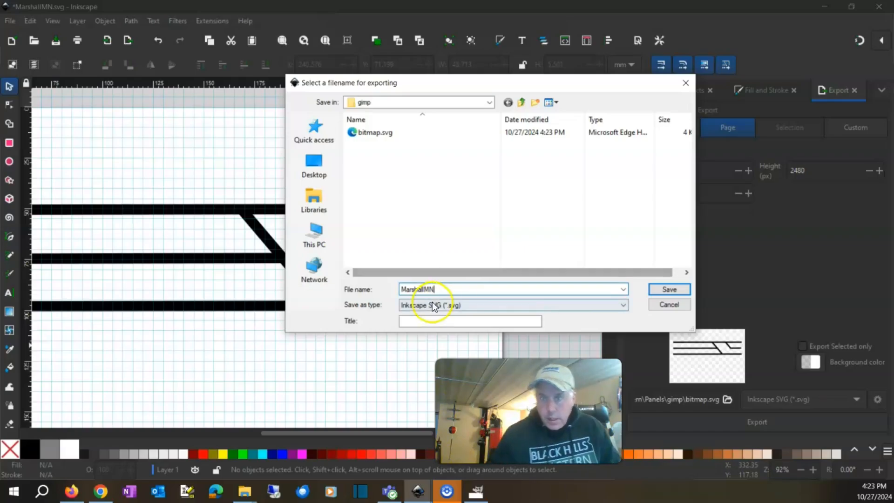
pyautogui.click(607, 307)
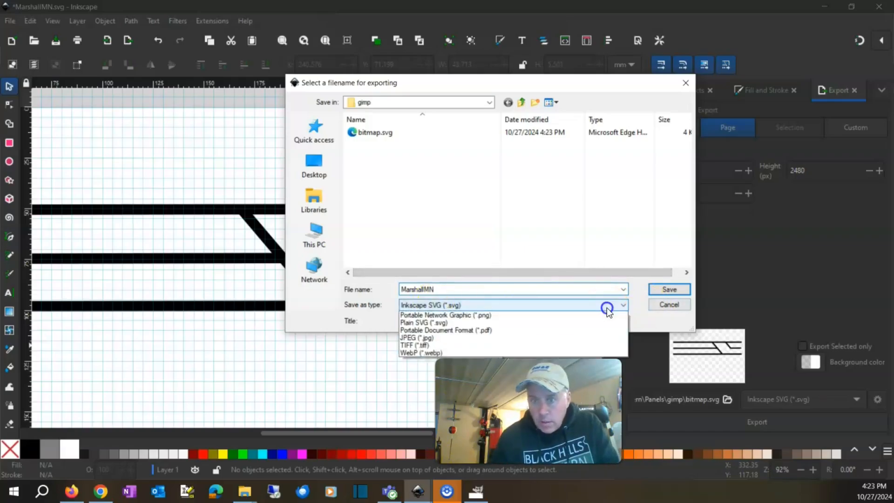
pyautogui.click(471, 326)
pyautogui.click(471, 305)
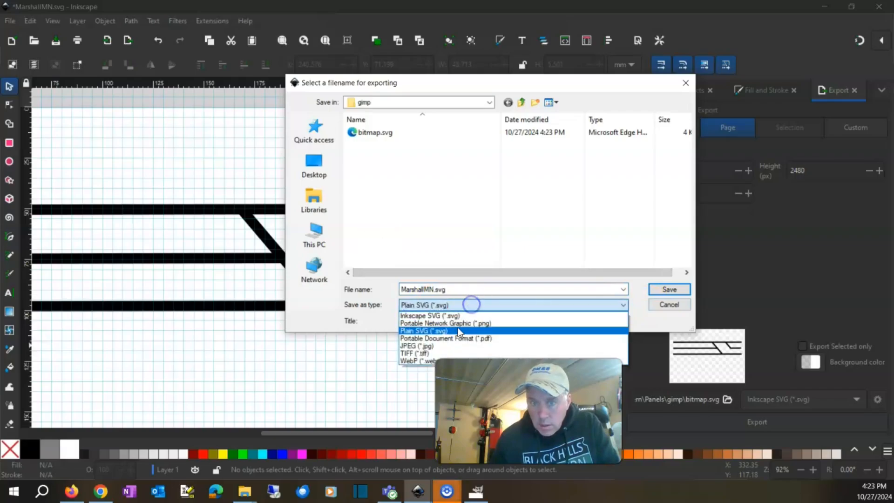
pyautogui.click(451, 323)
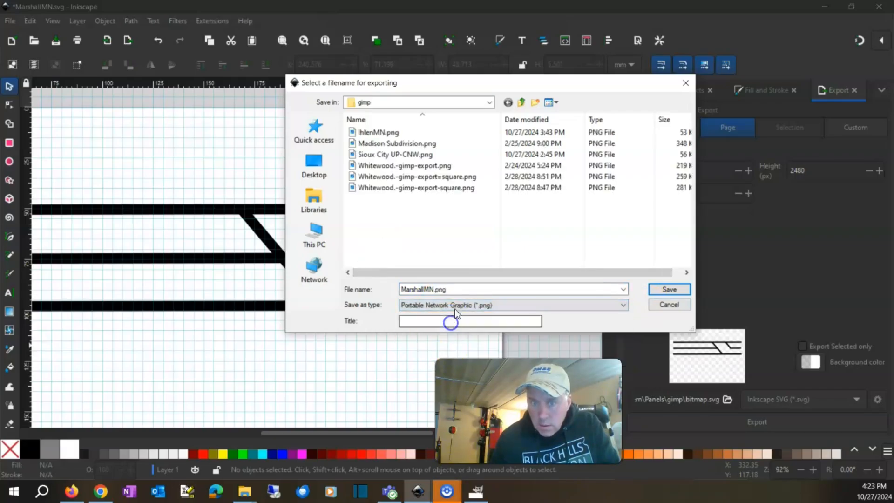
pyautogui.click(680, 290)
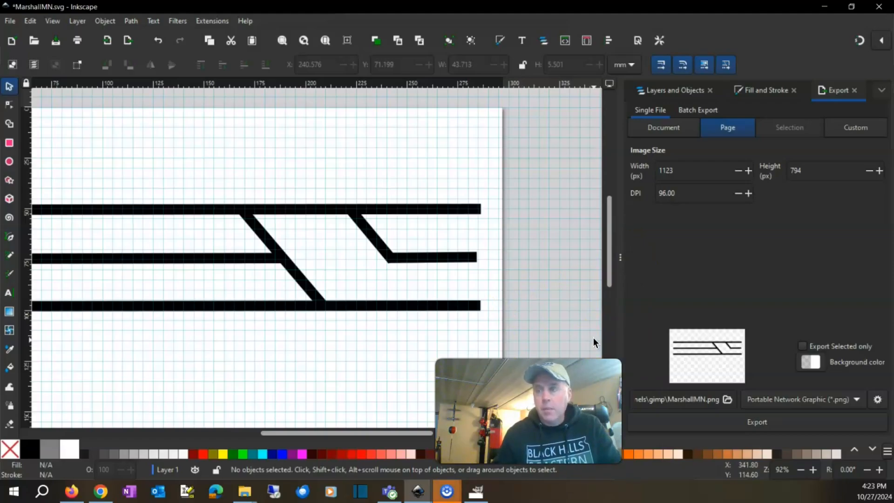
pyautogui.click(555, 332)
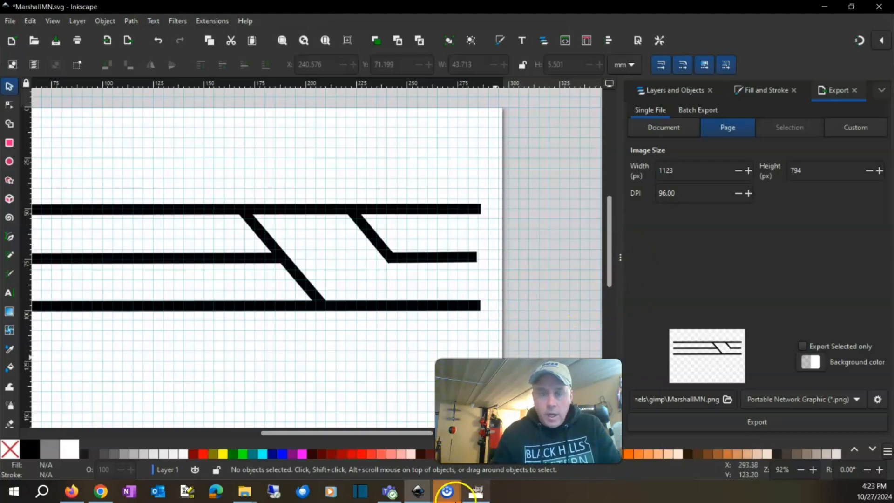
pyautogui.click(447, 492)
pyautogui.click(492, 445)
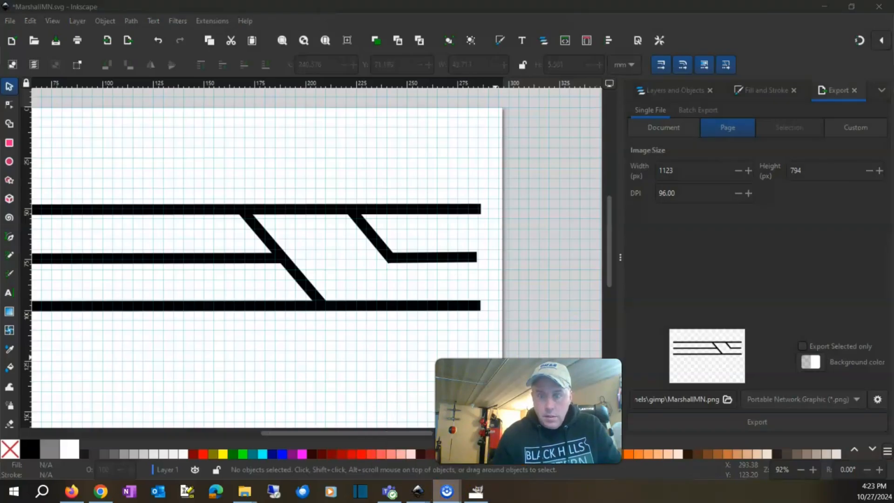
pyautogui.click(446, 492)
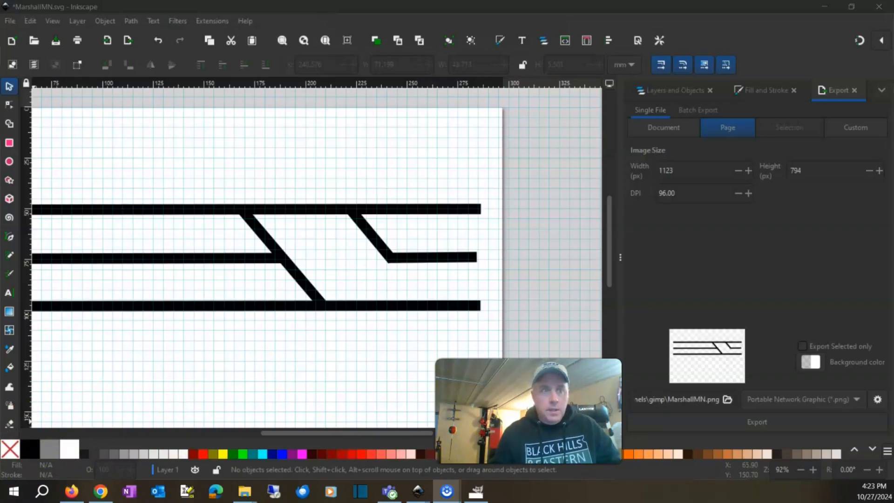
pyautogui.hotkey('ctrl', 's')
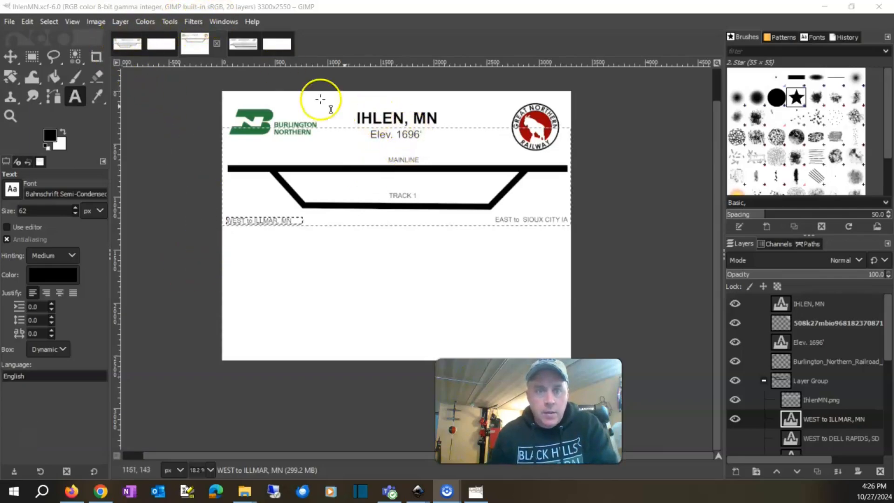
pyautogui.click(35, 4)
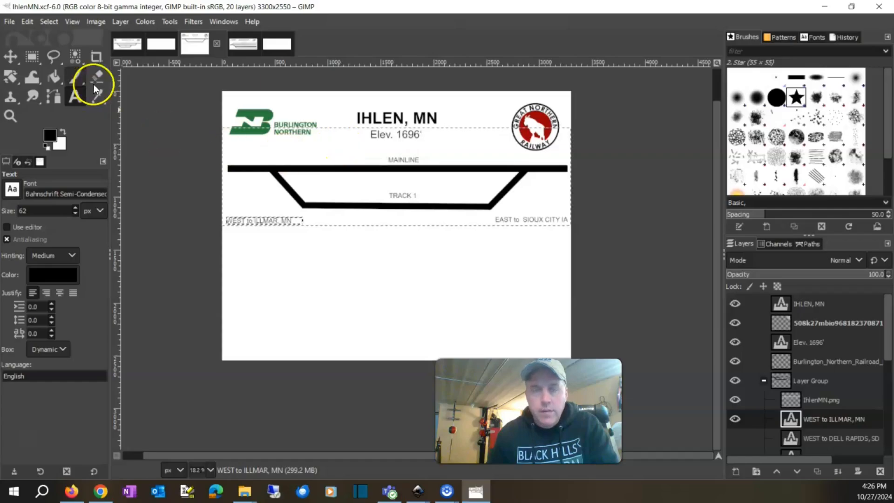
# Step: Save the Ihlen panel image under the new name MarshallMN.xcf in the gimp folder
pyautogui.click(11, 21)
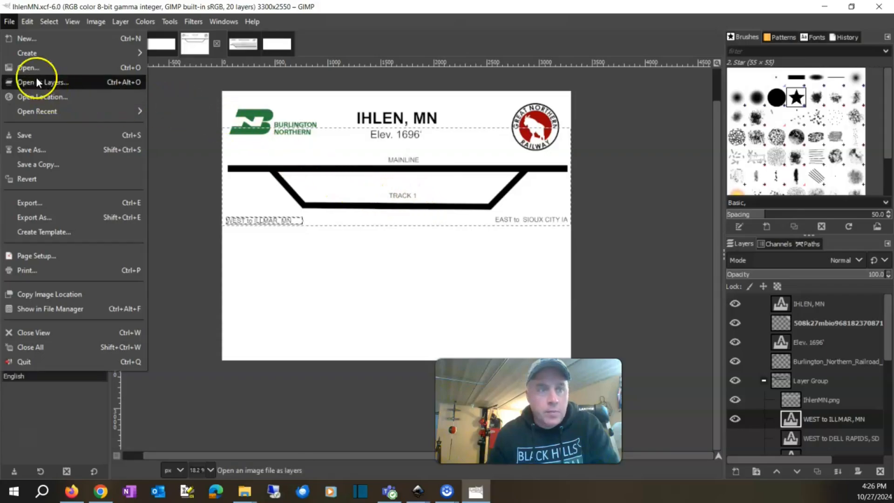
pyautogui.click(34, 149)
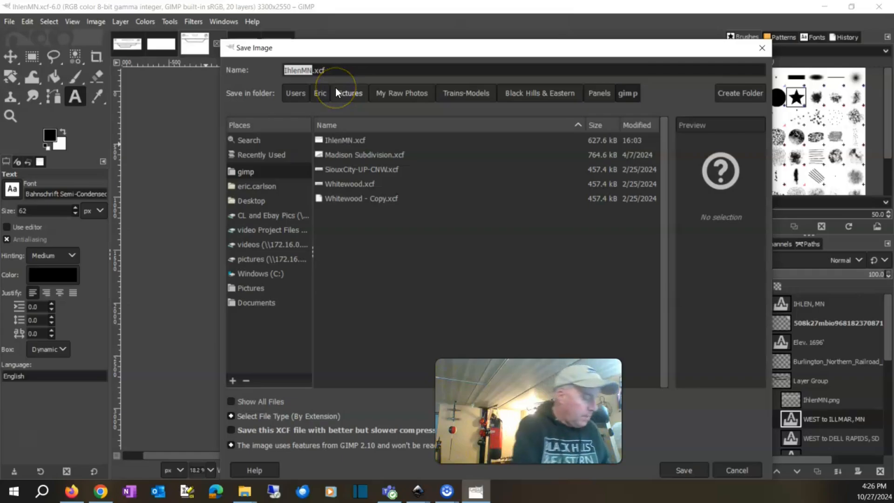
pyautogui.write('Marsham')
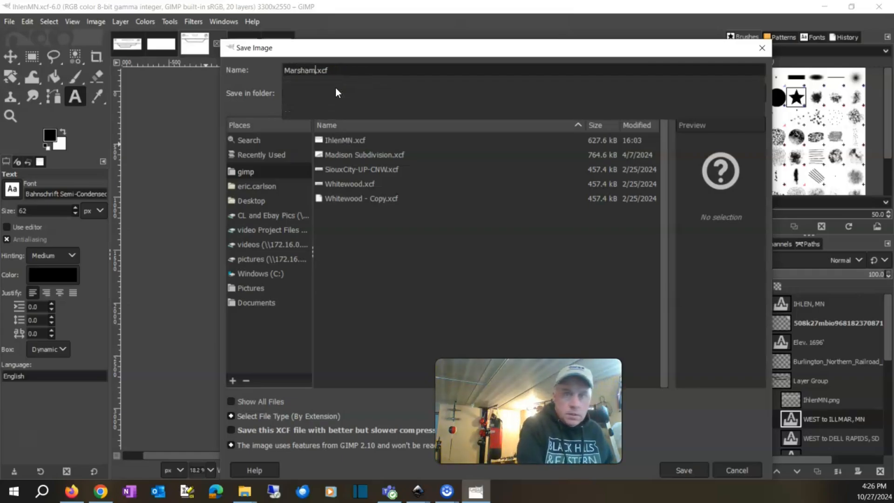
pyautogui.press('BackSpace')
pyautogui.press('Return')
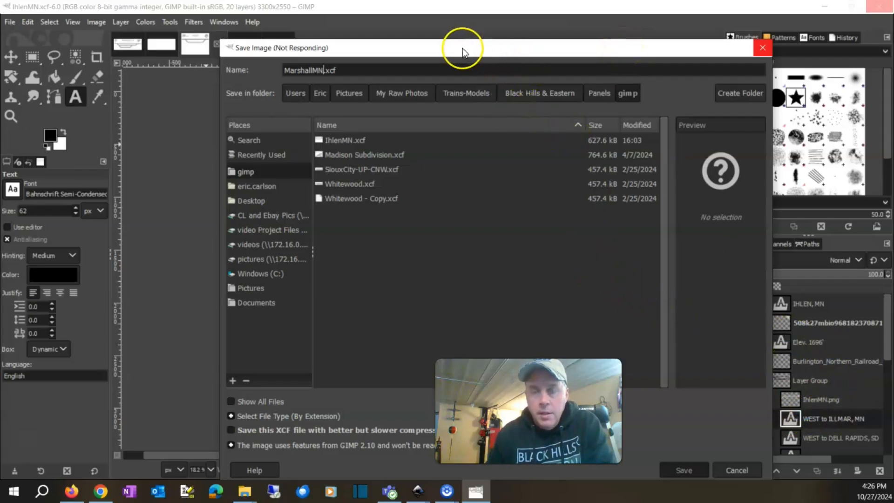
pyautogui.moveTo(463, 49); pyautogui.dragTo(377, 48)
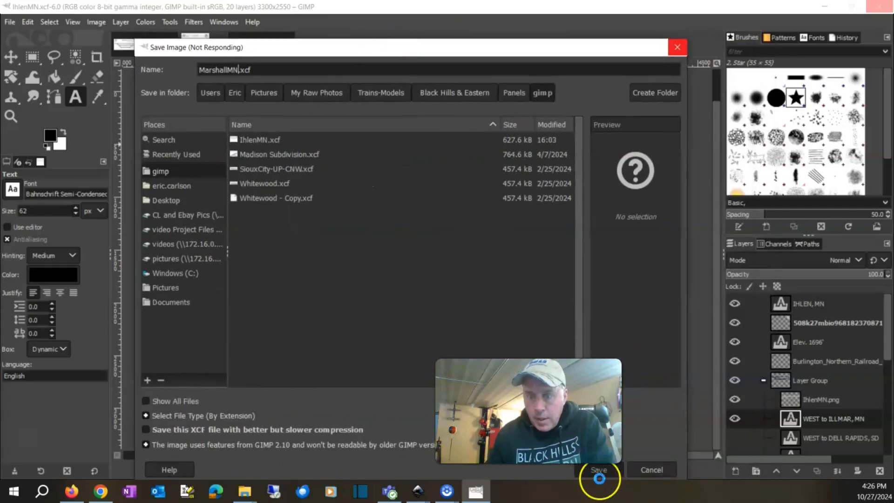
pyautogui.click(602, 472)
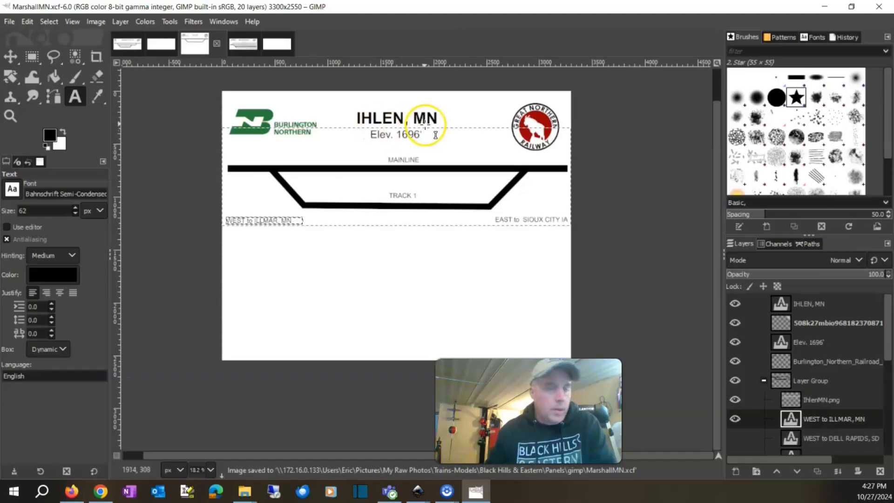
# Step: Change the town name in the panel title so it reads MARSHALL, MN
pyautogui.click(401, 117)
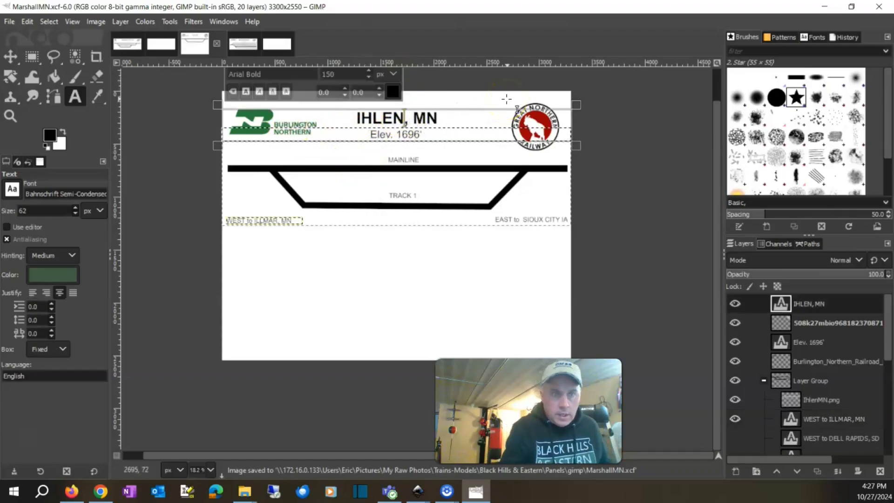
pyautogui.hotkey('shift', 'Home')
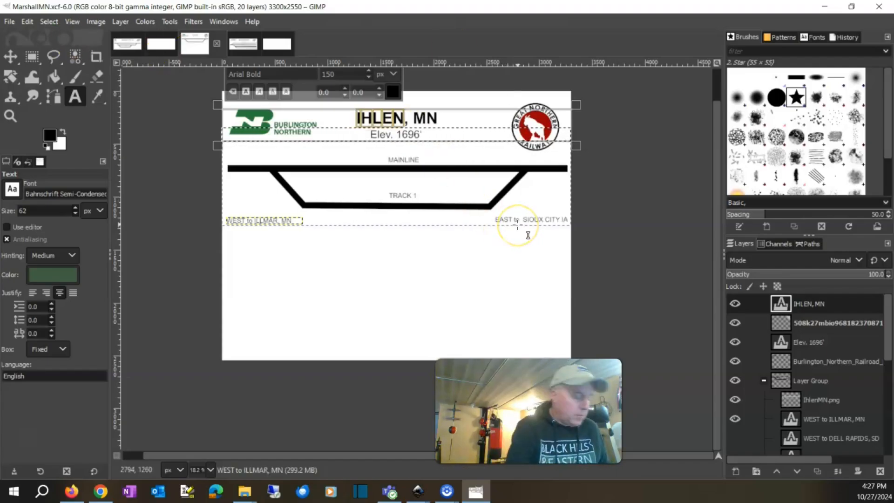
pyautogui.write('Ma')
pyautogui.press('BackSpace')
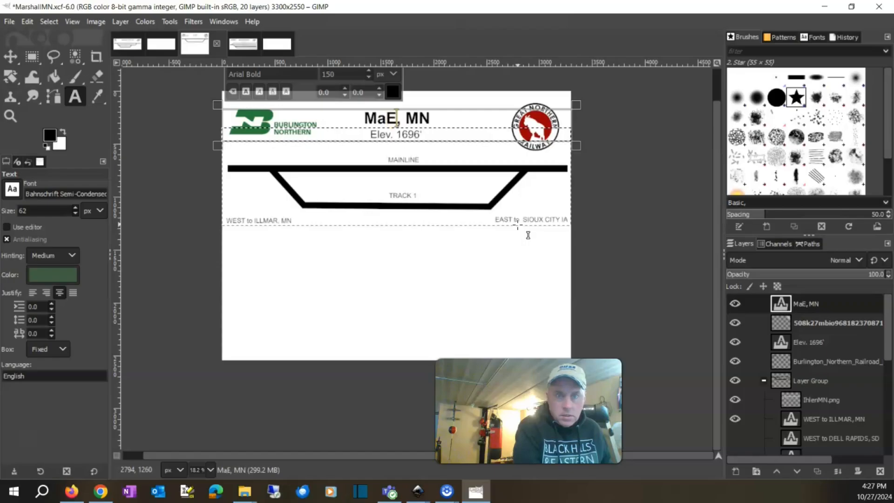
pyautogui.write('ARS')
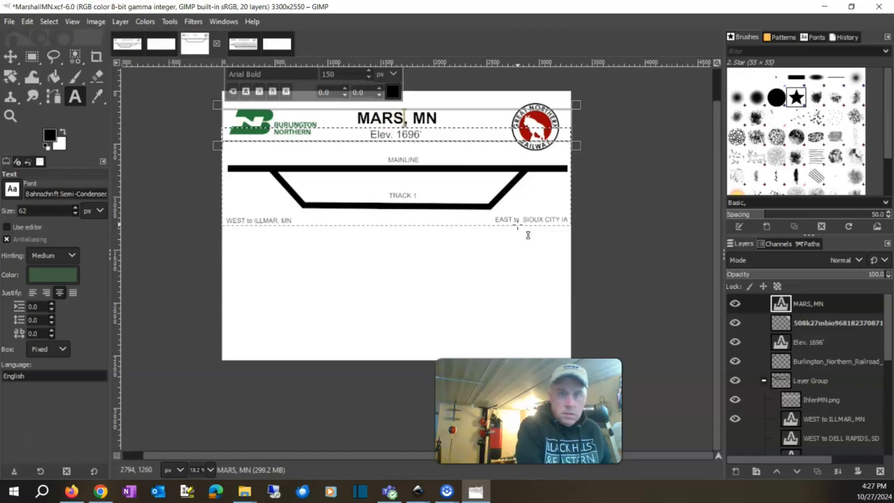
pyautogui.write('HALL')
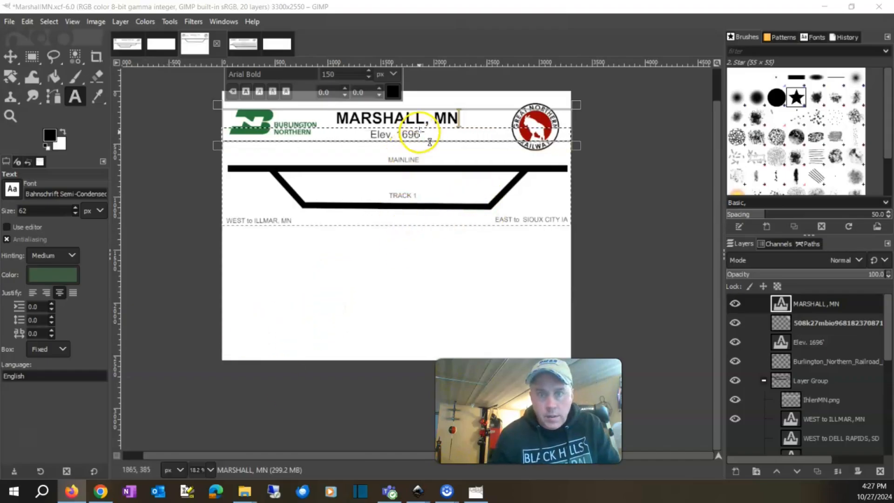
# Step: Change the elevation text below the title to Elev. 1161'
pyautogui.click(409, 129)
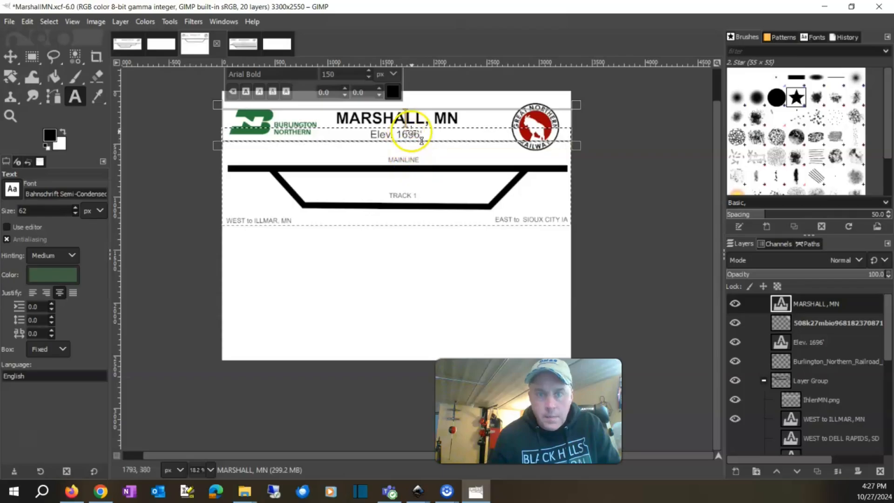
pyautogui.click(807, 345)
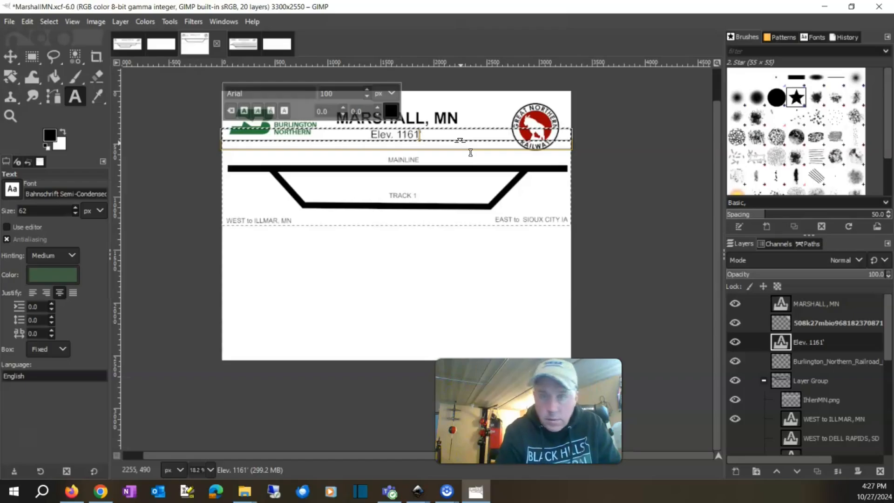
pyautogui.click(453, 167)
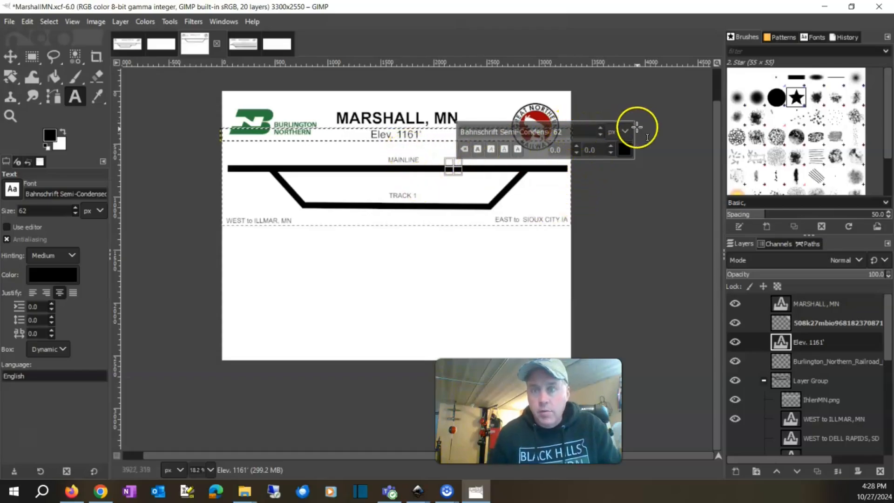
# Step: Delete the old track diagram layer IhlenMN.png from the layer group
pyautogui.click(13, 56)
pyautogui.click(75, 96)
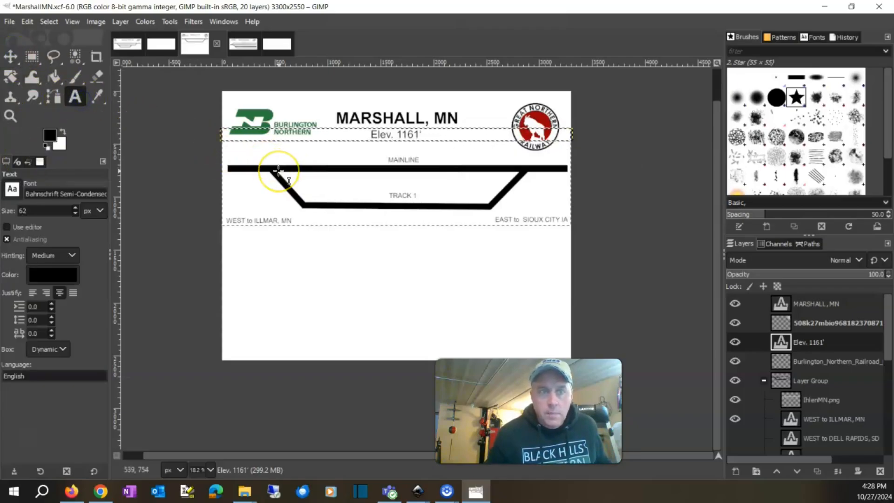
pyautogui.click(278, 171)
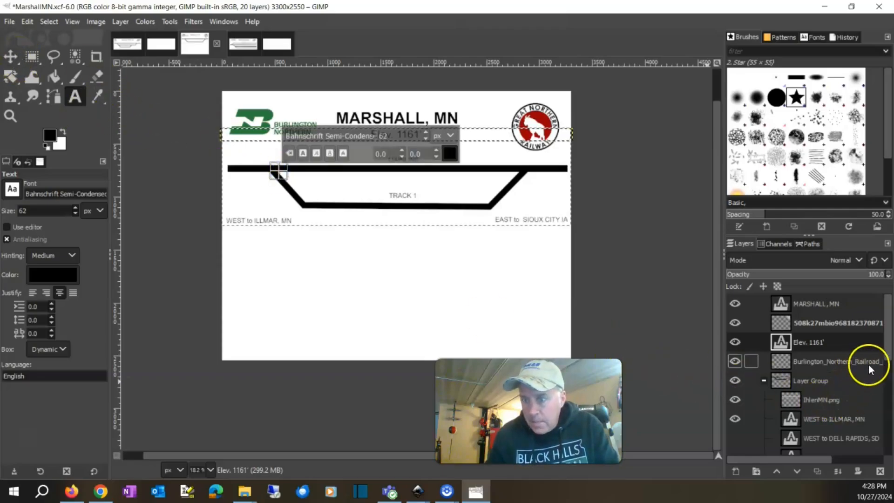
pyautogui.moveTo(886, 350); pyautogui.dragTo(884, 365)
pyautogui.click(830, 361)
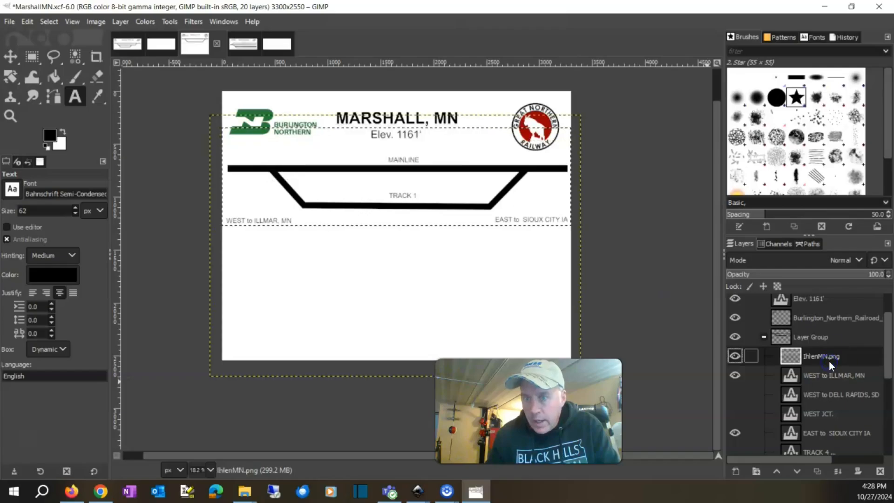
pyautogui.rightClick(829, 362)
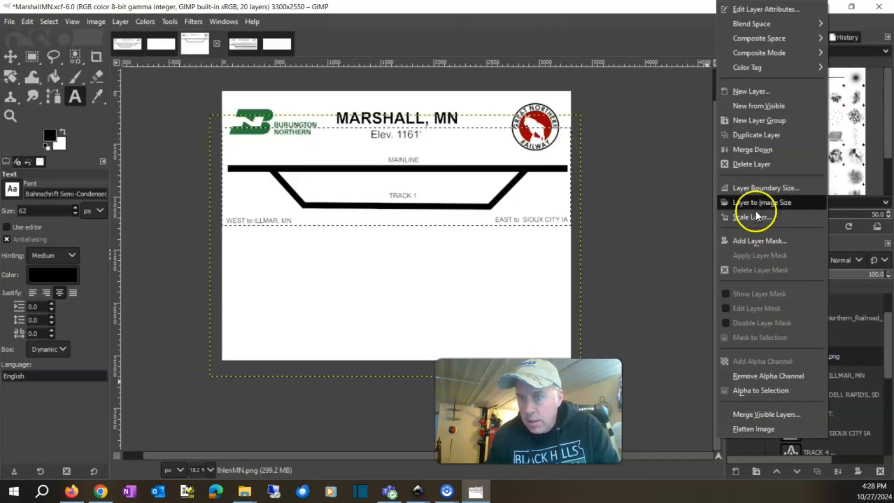
pyautogui.click(761, 164)
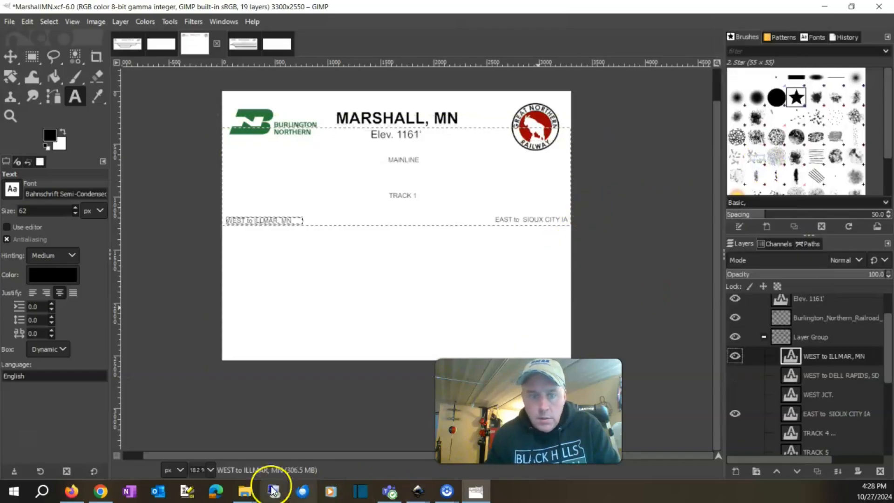
# Step: Add MarshallMN.png from the gimp folder in File Explorer to the panel image as a layer
pyautogui.click(244, 491)
pyautogui.click(110, 446)
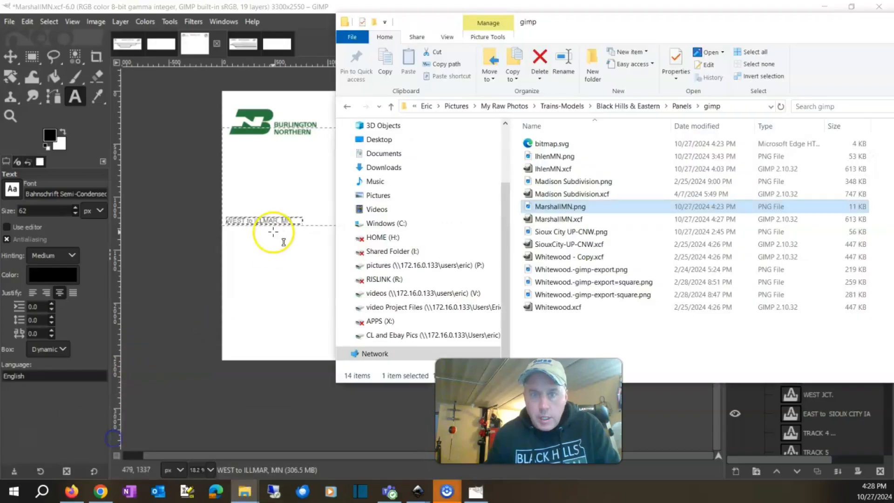
pyautogui.click(580, 208)
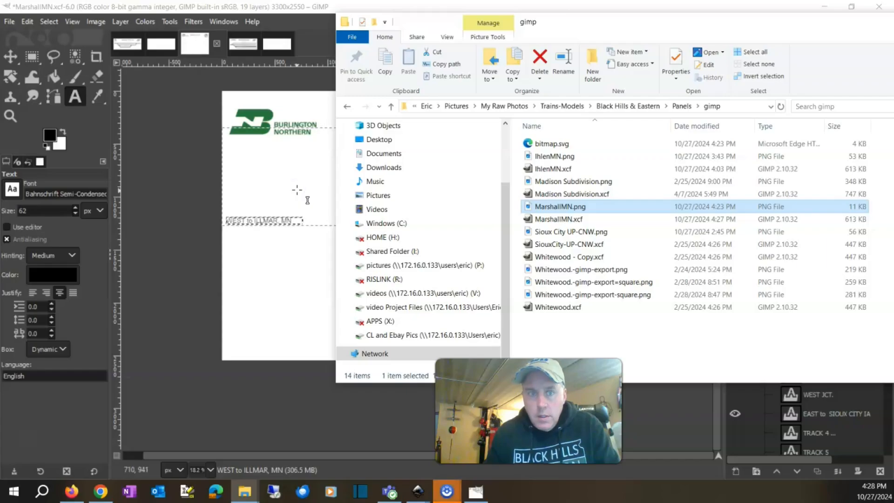
pyautogui.moveTo(297, 190); pyautogui.dragTo(286, 90)
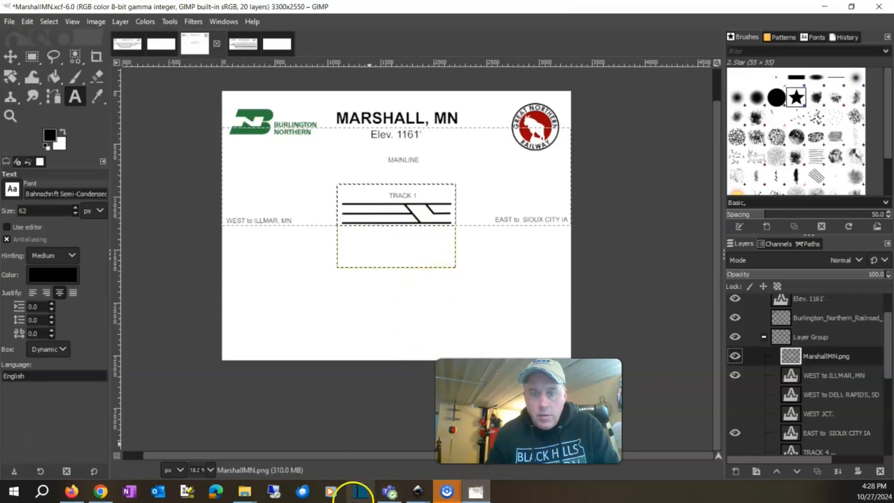
# Step: Switch to the MarshallMN.svg drawing in Inkscape
pyautogui.click(388, 490)
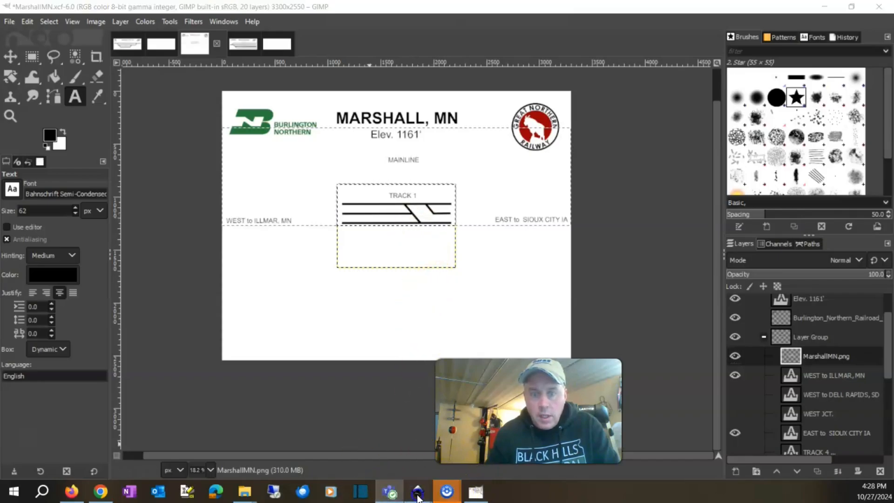
pyautogui.moveTo(418, 491)
pyautogui.click(420, 447)
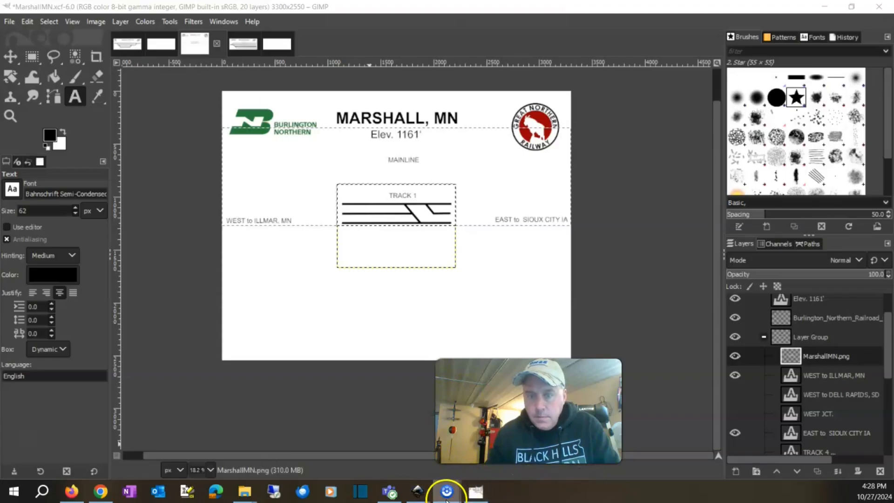
pyautogui.moveTo(445, 500)
pyautogui.click(408, 448)
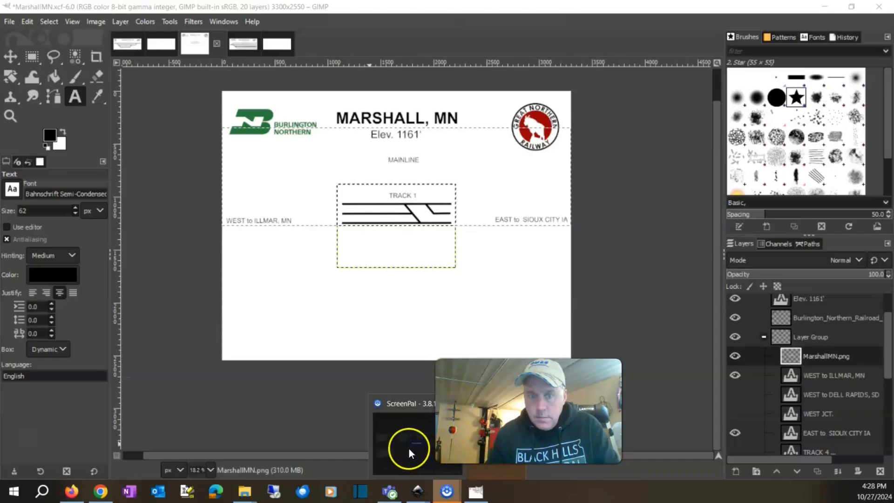
pyautogui.click(442, 495)
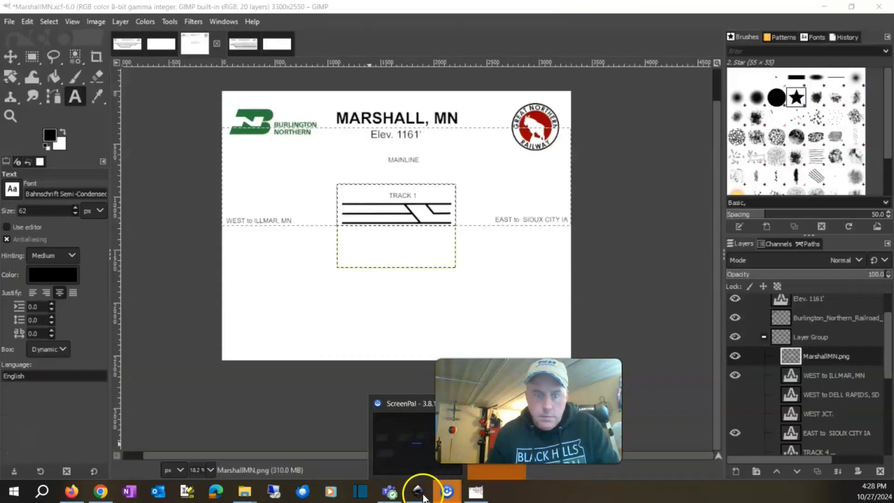
pyautogui.moveTo(423, 497)
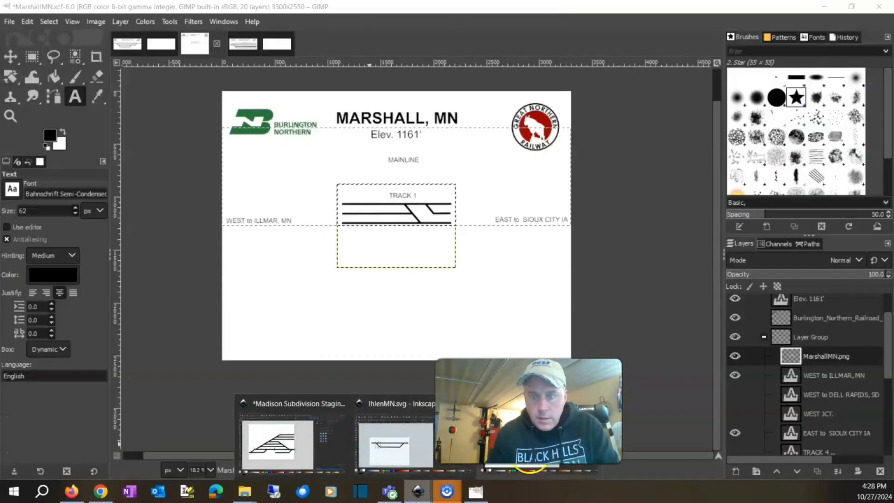
pyautogui.click(450, 438)
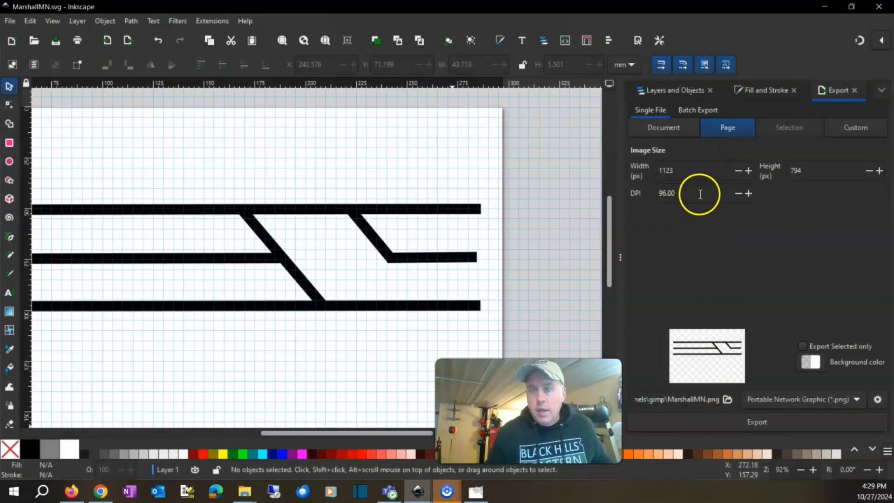
# Step: Set the page export resolution to 300 DPI and export again, replacing the existing MarshallMN.png
pyautogui.click(697, 194)
pyautogui.write('300')
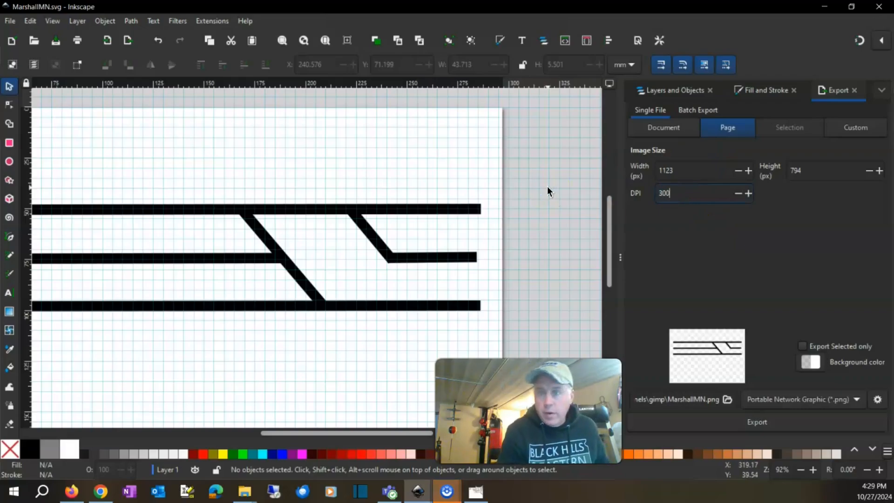
pyautogui.press('Return')
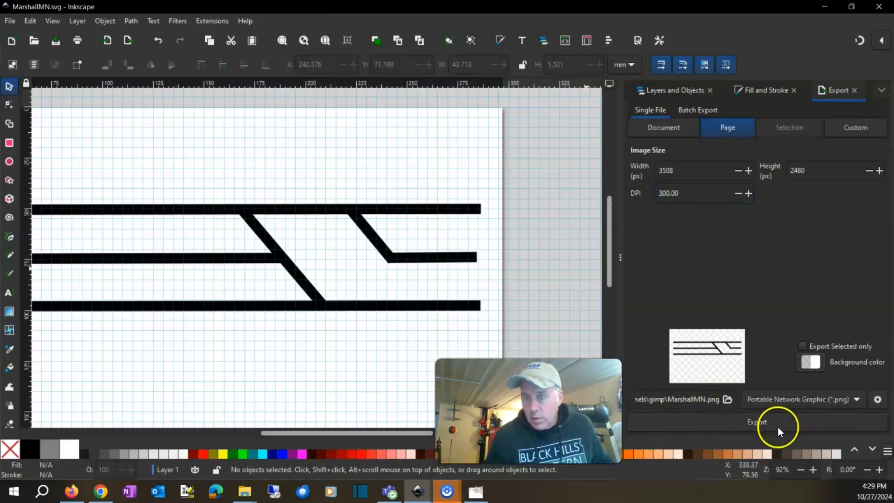
pyautogui.click(760, 422)
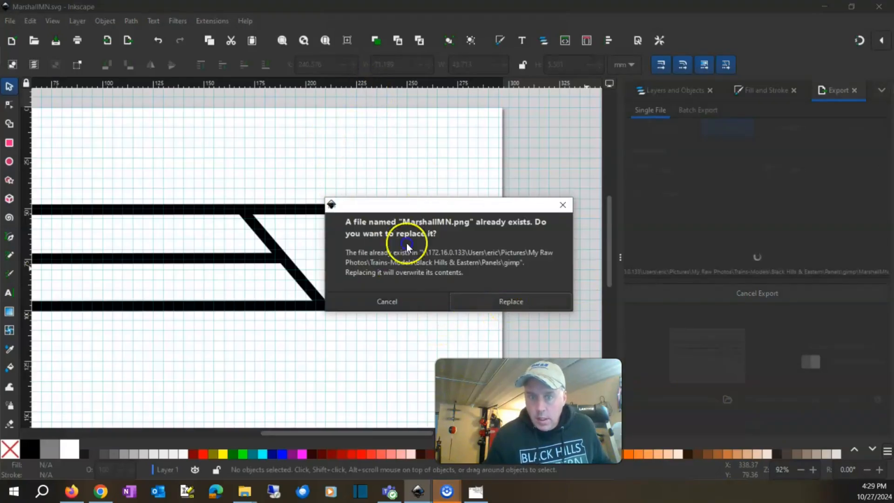
pyautogui.click(508, 302)
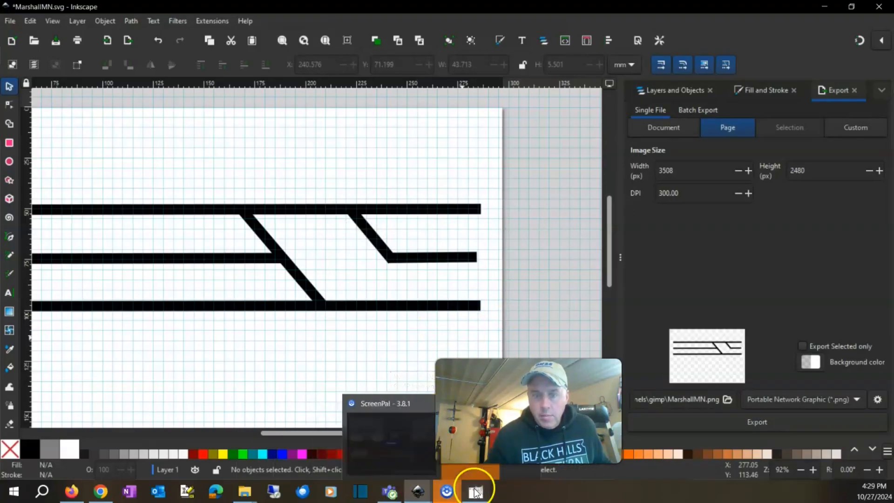
# Step: Switch back to GIMP and delete the undersized MarshallMN.png layer from the layer group
pyautogui.click(446, 491)
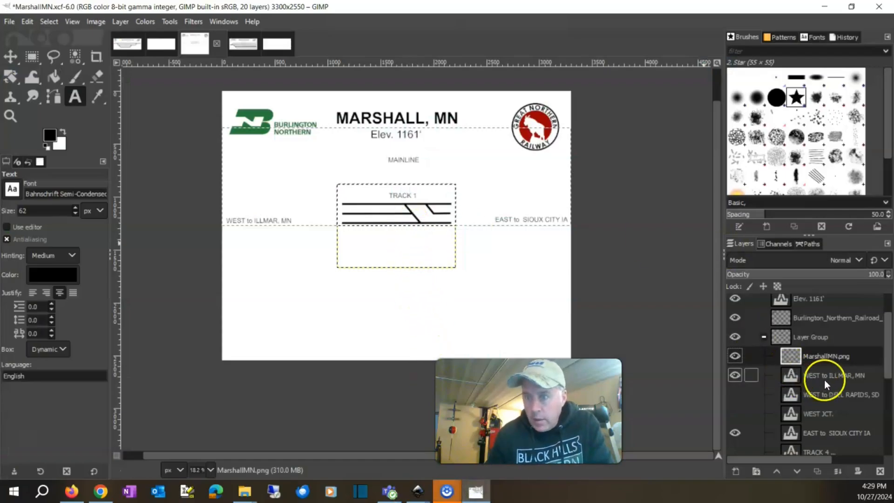
pyautogui.rightClick(821, 360)
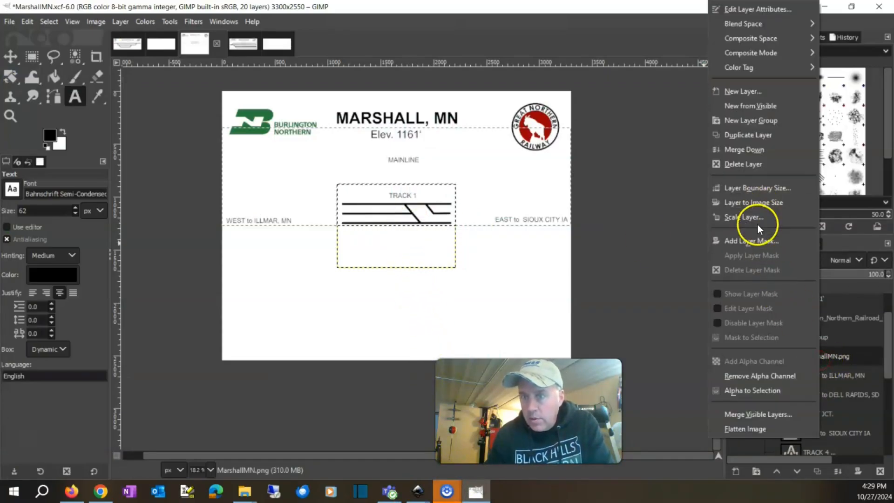
pyautogui.click(748, 164)
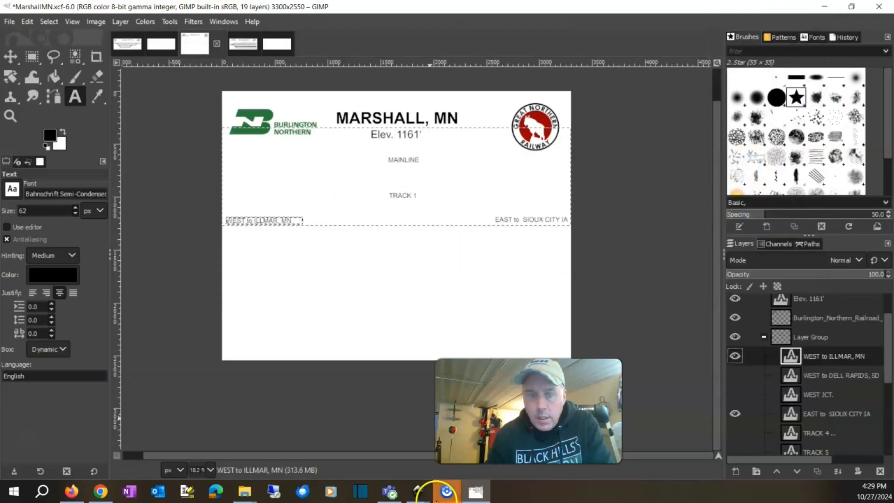
# Step: Add the re-exported MarshallMN.png from the gimp folder as a layer and shift the track diagram down until its upper line clears the MAINLINE label
pyautogui.moveTo(255, 493)
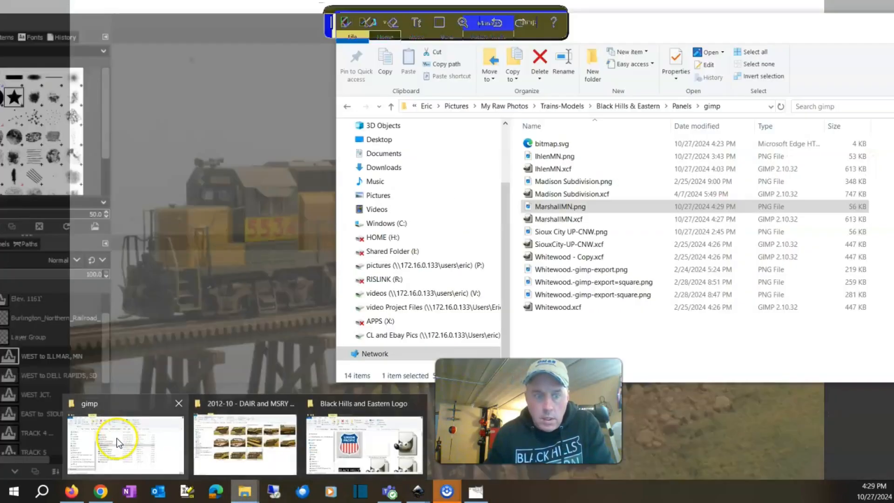
pyautogui.click(124, 414)
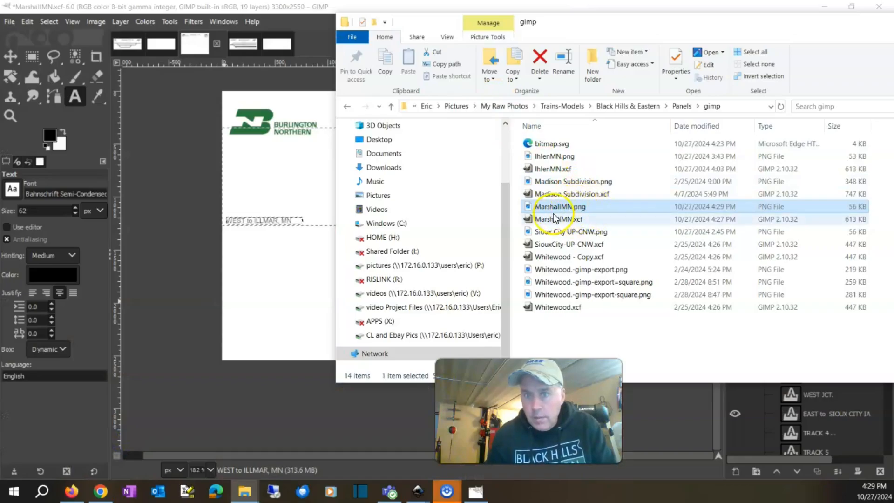
pyautogui.moveTo(555, 208); pyautogui.dragTo(279, 205)
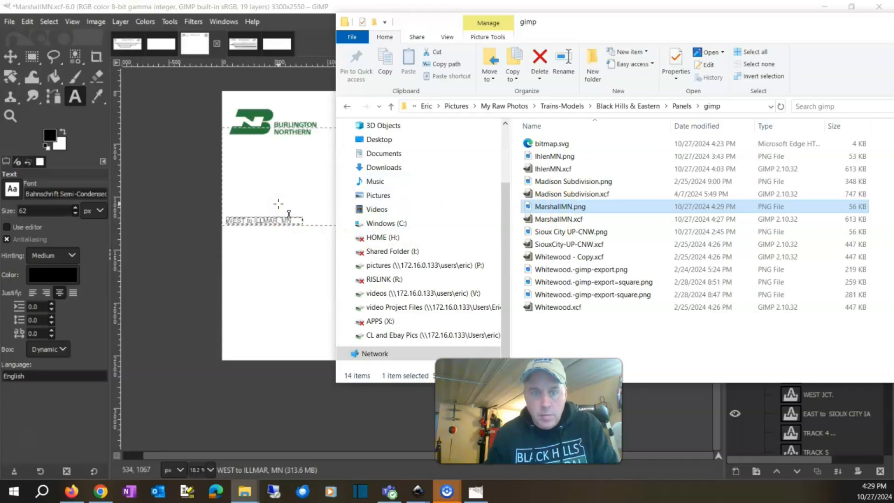
pyautogui.click(306, 197)
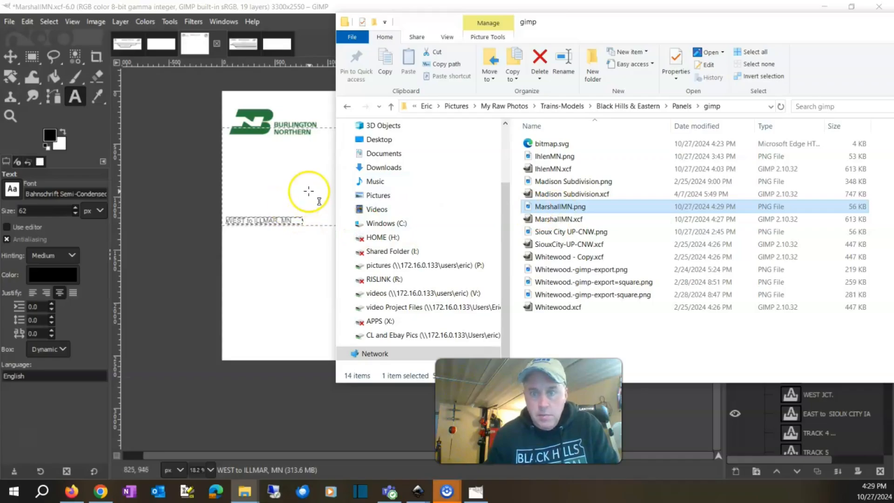
pyautogui.click(307, 99)
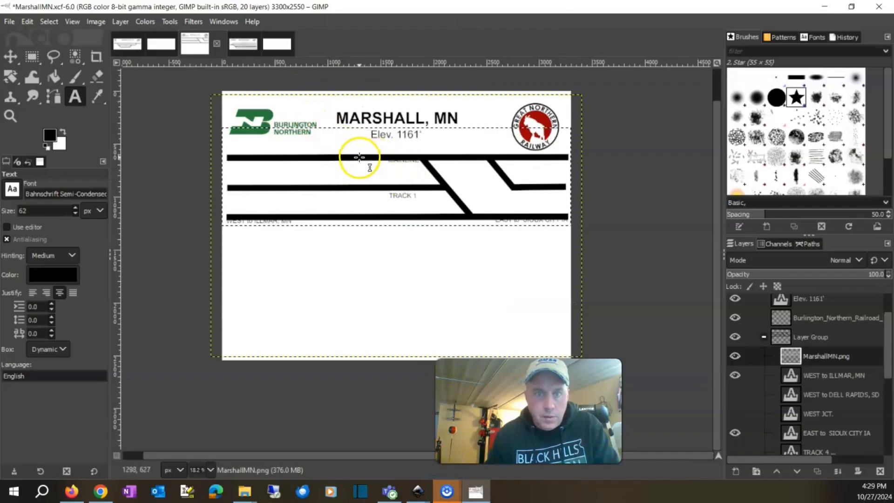
pyautogui.click(15, 59)
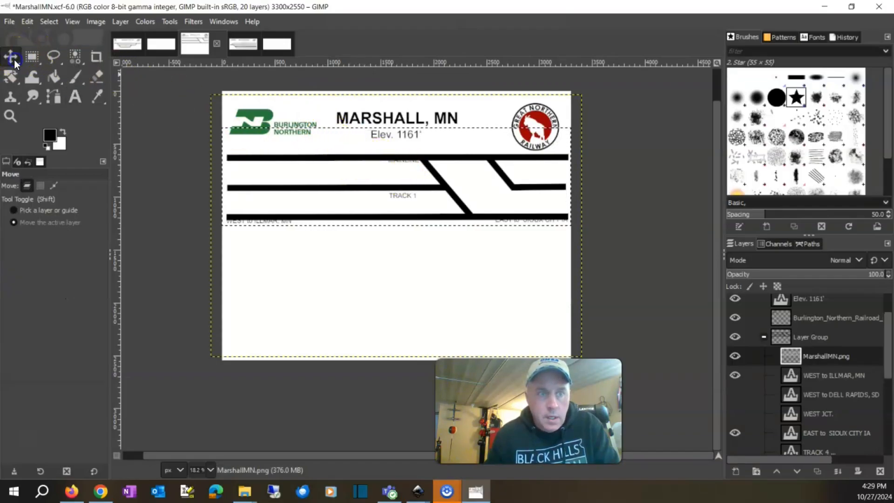
pyautogui.moveTo(353, 154)
pyautogui.mouseDown()
pyautogui.moveTo(351, 169)
pyautogui.moveTo(361, 171)
pyautogui.moveTo(353, 145)
pyautogui.moveTo(353, 169)
pyautogui.mouseUp()
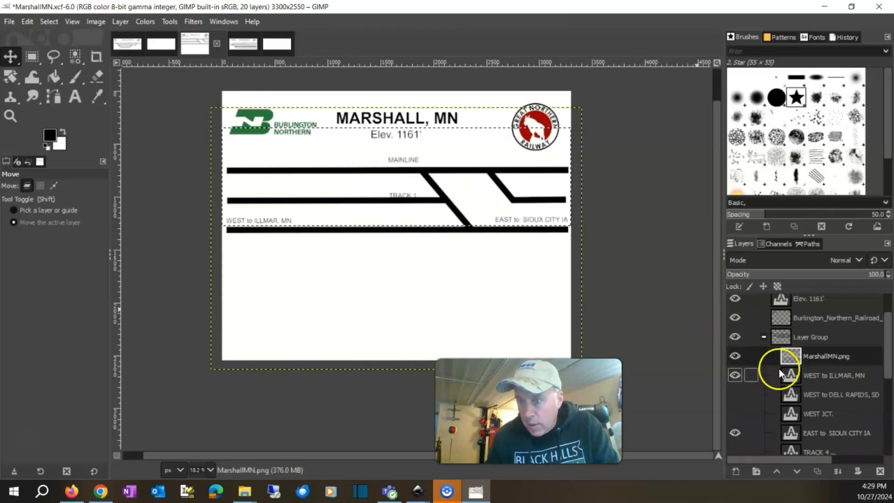
# Step: Move the TRACK 1 label to just above the left part of the diagram's middle track
pyautogui.moveTo(887, 338); pyautogui.dragTo(888, 373)
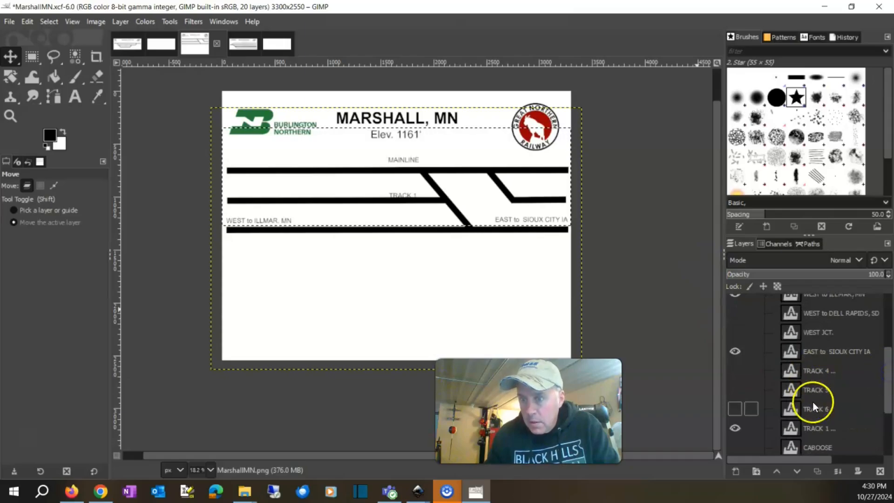
pyautogui.click(816, 426)
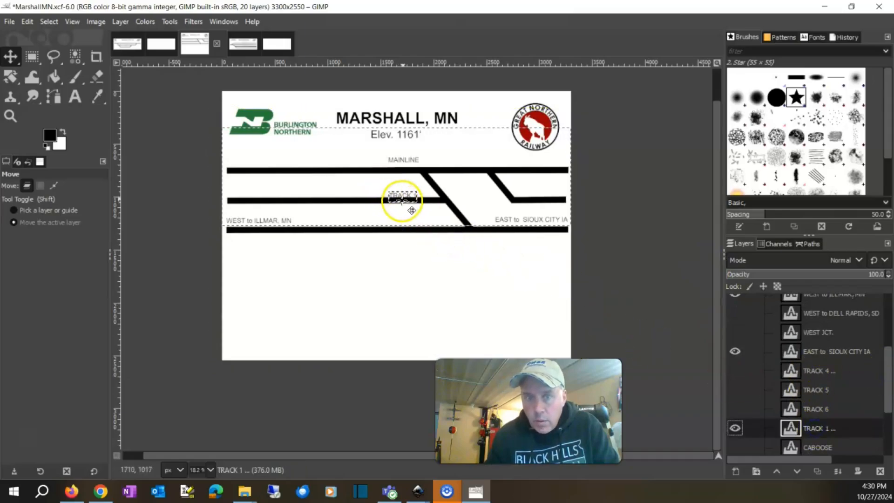
pyautogui.moveTo(401, 200); pyautogui.dragTo(326, 191)
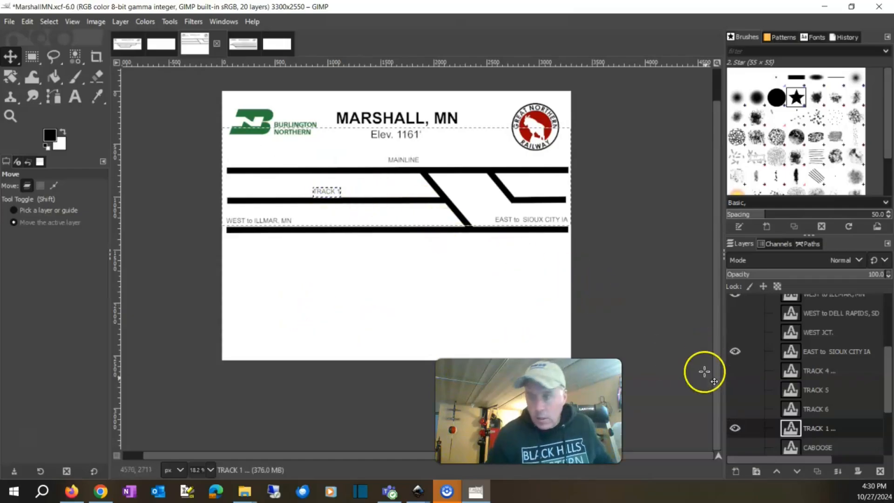
# Step: Show the hidden TRACK 2 label layer and place it above the left part of the upper track, over TRACK 1
pyautogui.scroll(-4, 836, 427)
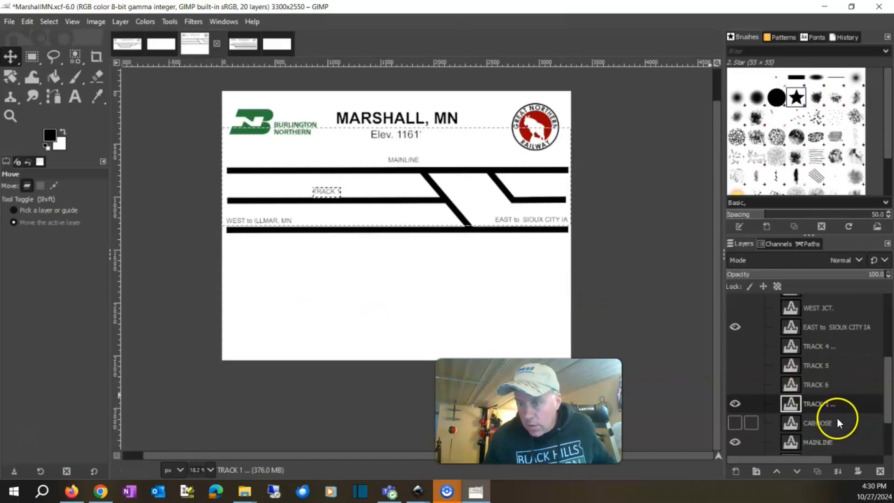
pyautogui.click(813, 426)
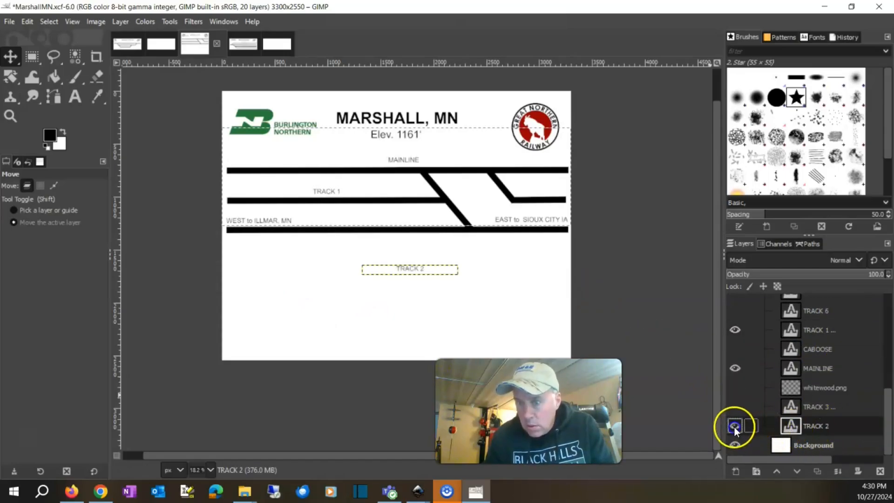
pyautogui.moveTo(406, 263); pyautogui.dragTo(332, 167)
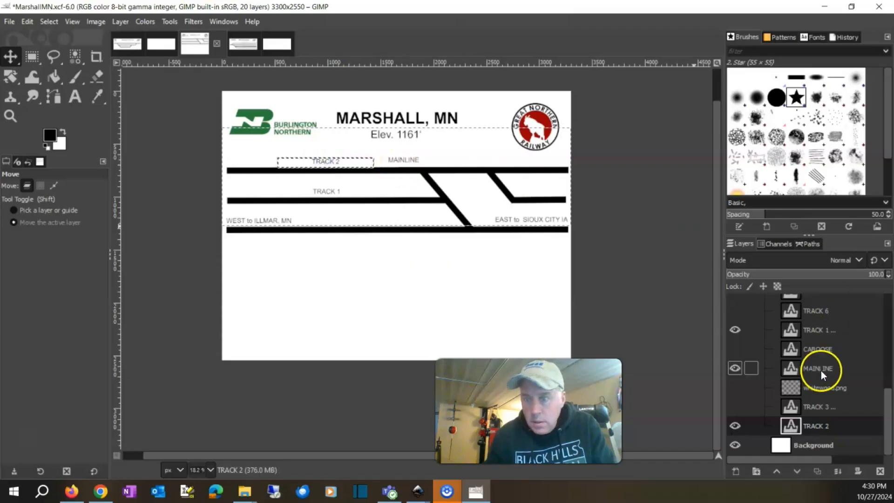
# Step: Move the MAINLINE label to just above the left part of the lowest track, beneath the TRACK 1 label
pyautogui.moveTo(889, 427)
pyautogui.mouseDown()
pyautogui.moveTo(890, 366)
pyautogui.moveTo(891, 433)
pyautogui.mouseUp()
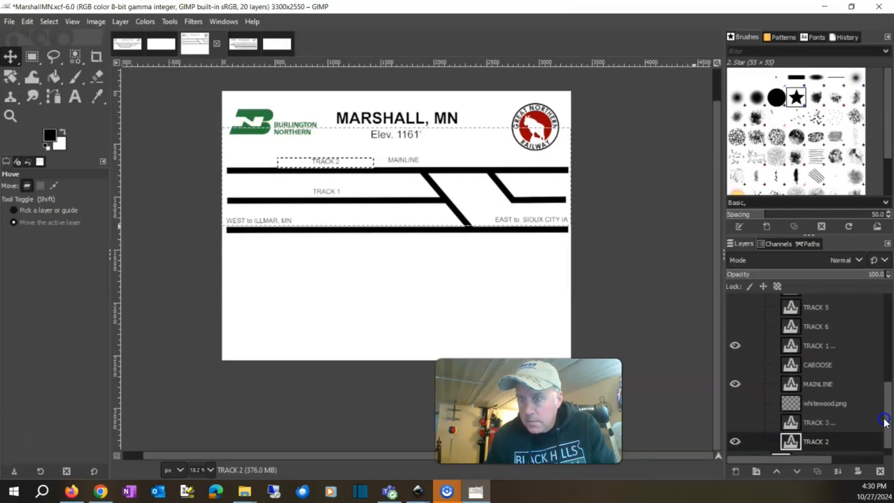
pyautogui.click(809, 378)
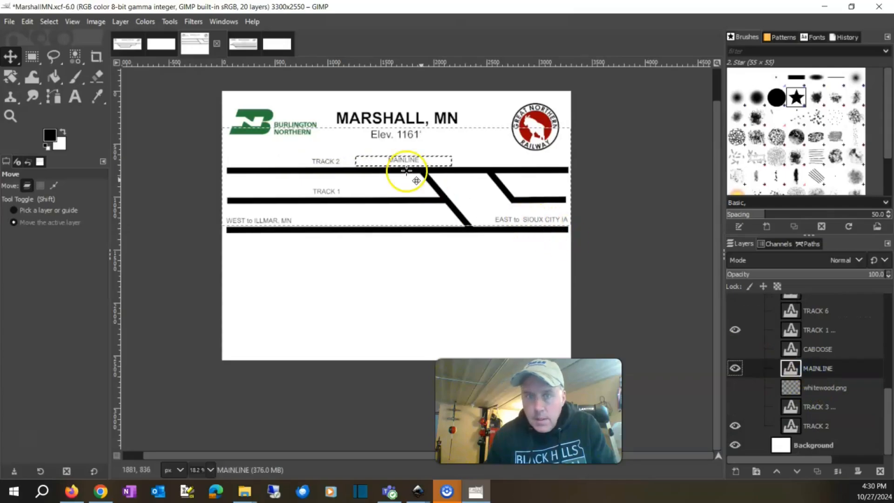
pyautogui.moveTo(401, 172); pyautogui.dragTo(323, 218)
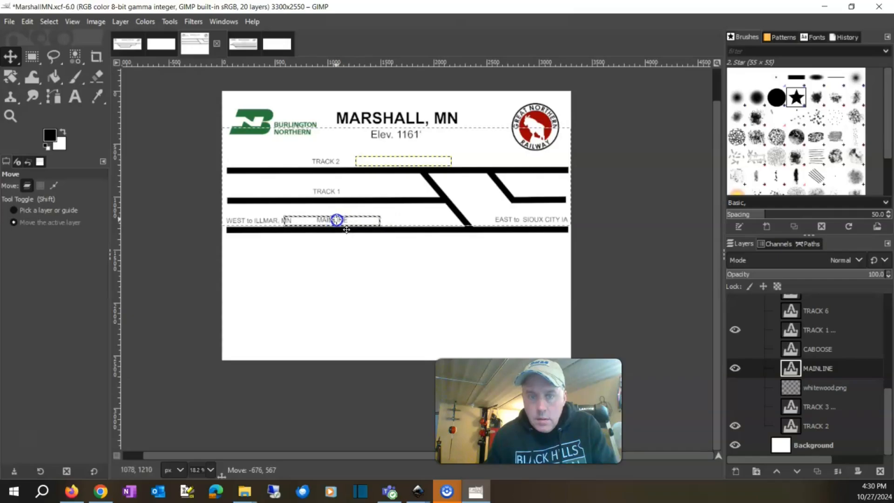
pyautogui.moveTo(336, 219); pyautogui.dragTo(336, 220)
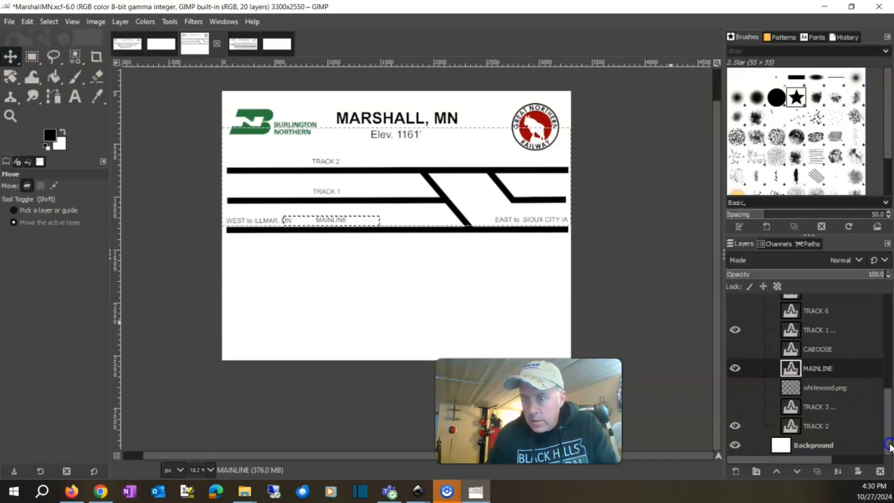
# Step: Move the EAST to SIOUX CITY IA label below the right end of the lowest track
pyautogui.moveTo(889, 447); pyautogui.dragTo(888, 395)
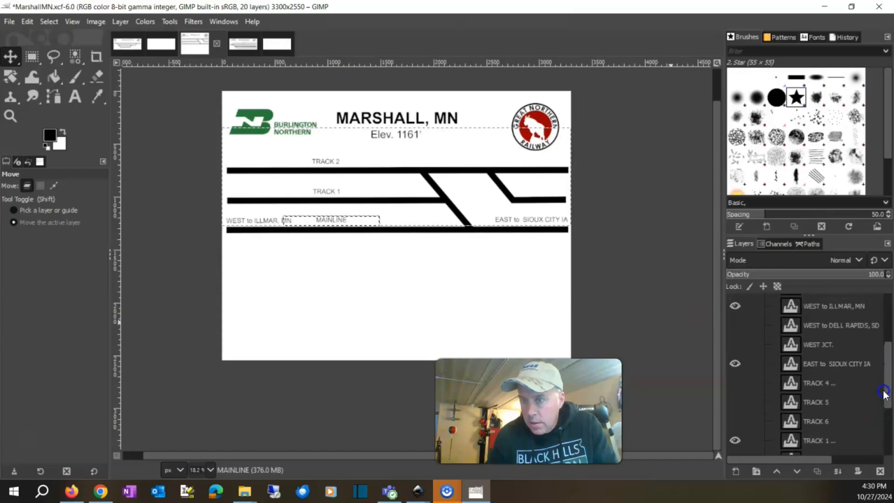
pyautogui.click(822, 368)
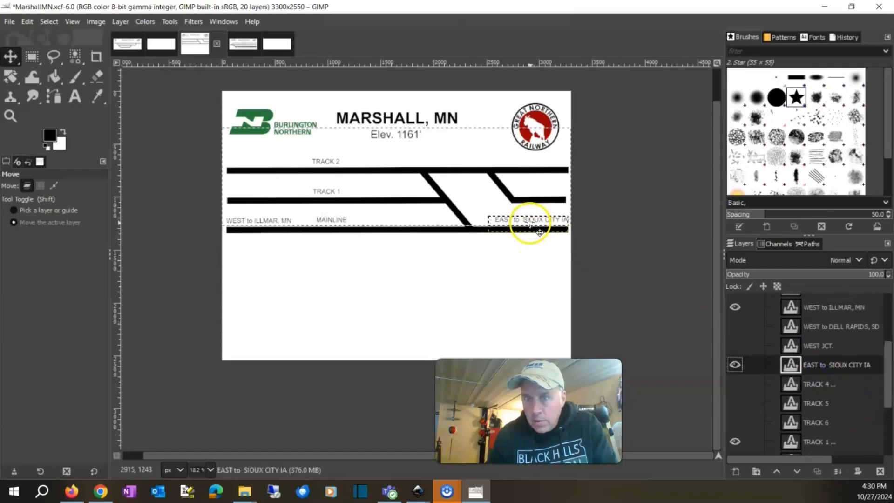
pyautogui.moveTo(540, 233); pyautogui.dragTo(544, 249)
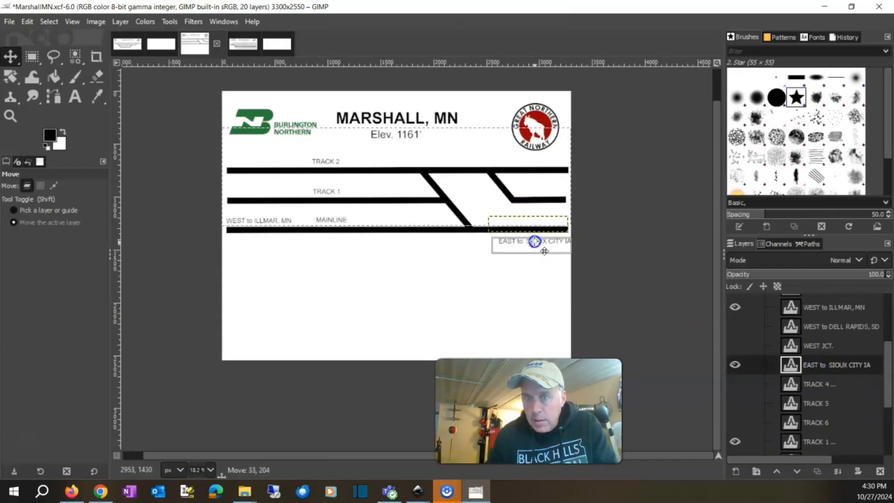
pyautogui.moveTo(535, 241); pyautogui.dragTo(529, 245)
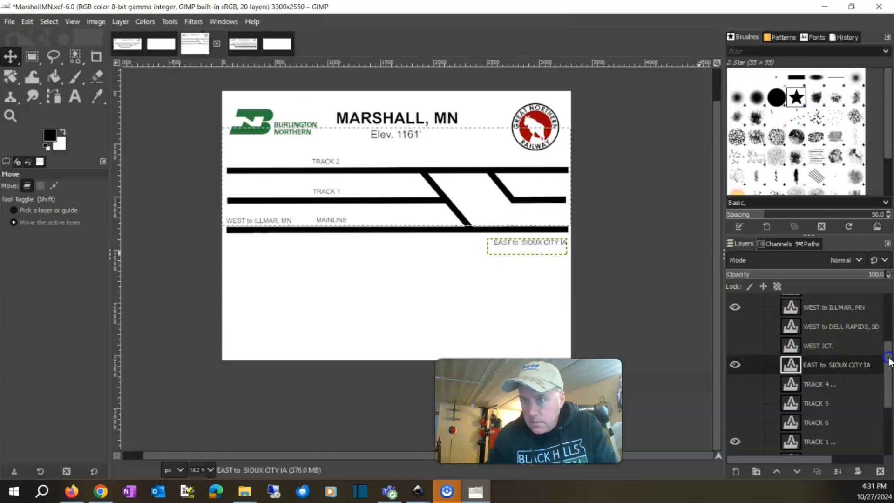
# Step: Move the WEST to ILLMAR, MN label below the left end of the lowest track
pyautogui.scroll(2, 888, 360)
pyautogui.click(834, 336)
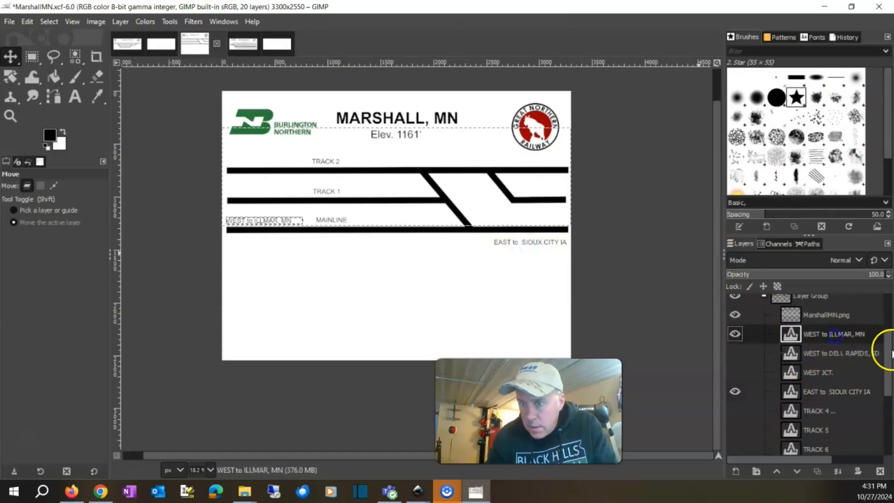
pyautogui.moveTo(274, 223); pyautogui.dragTo(275, 242)
pyautogui.click(211, 193)
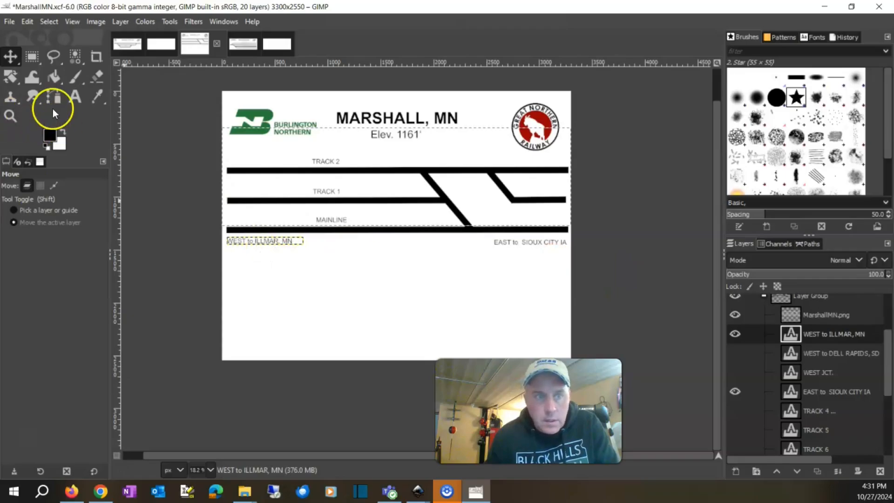
# Step: Correct the westbound label's text to WEST to WILLMAR, MN
pyautogui.click(75, 96)
pyautogui.moveTo(255, 240); pyautogui.dragTo(280, 242)
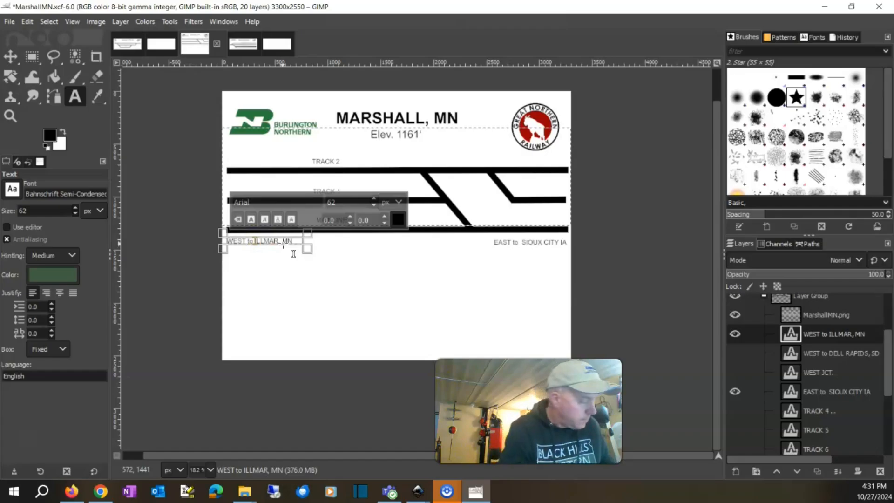
pyautogui.write('W')
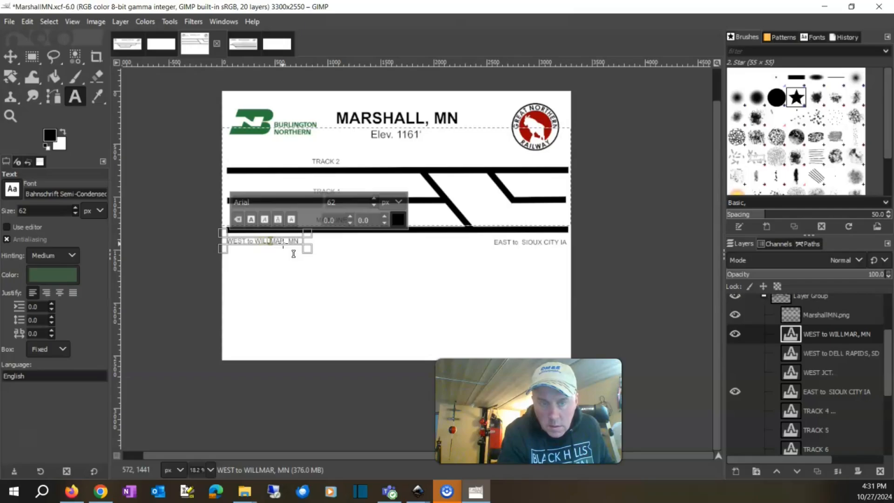
pyautogui.press('Return')
pyautogui.press('BackSpace')
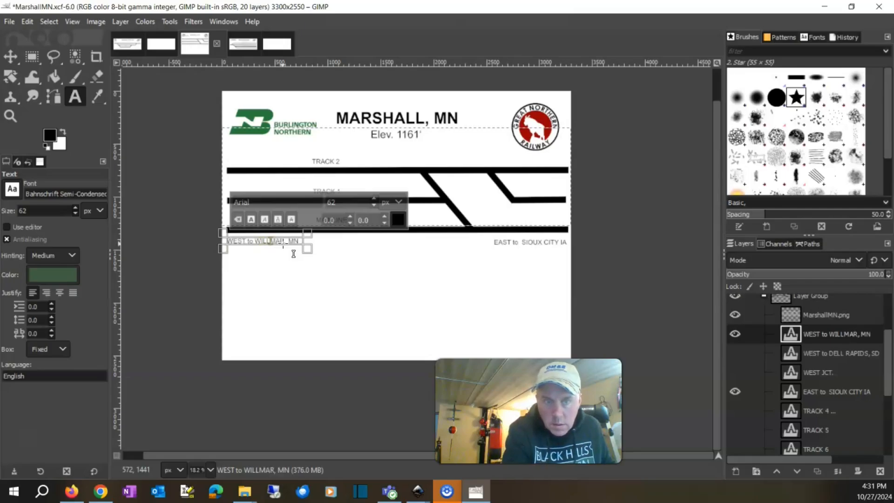
pyautogui.click(325, 255)
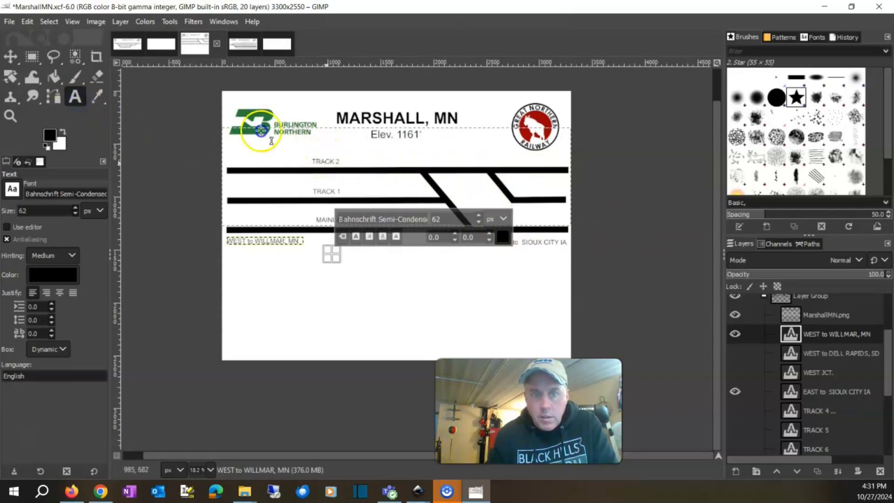
# Step: Duplicate the TRACK 2 label layer and place the copy above the right end of the upper track
pyautogui.click(325, 162)
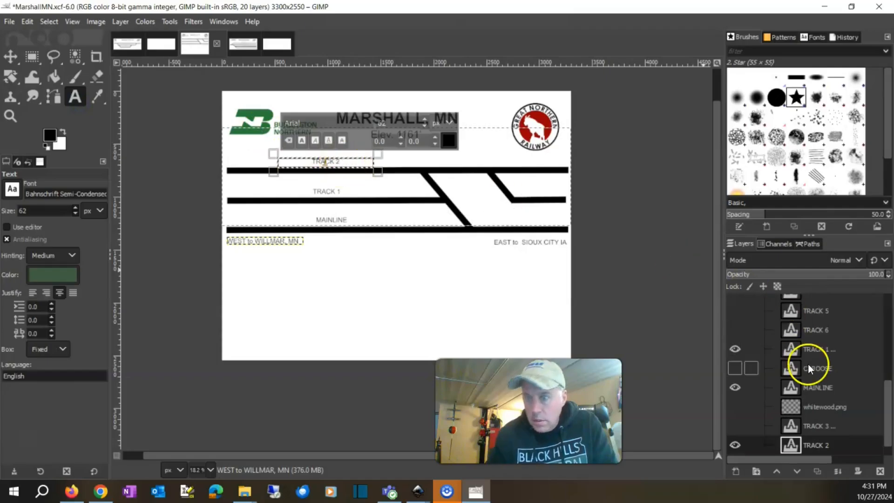
pyautogui.rightClick(827, 451)
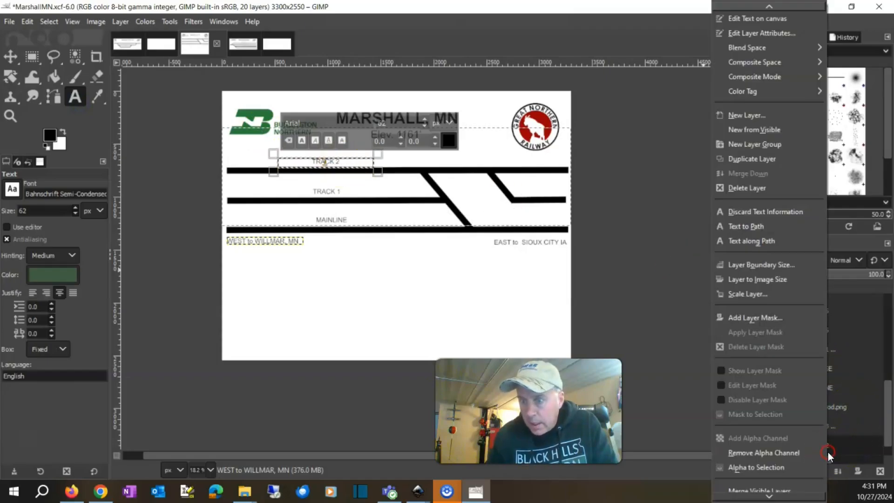
pyautogui.click(758, 159)
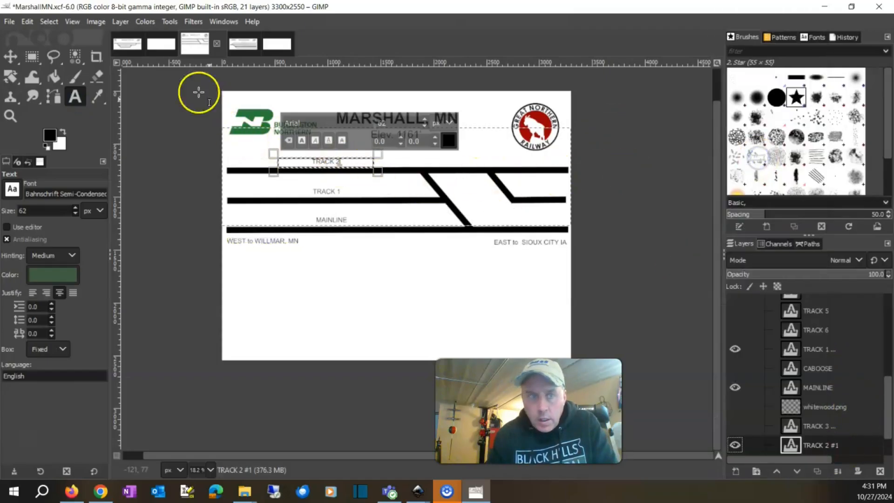
pyautogui.click(10, 57)
pyautogui.moveTo(306, 160); pyautogui.dragTo(504, 160)
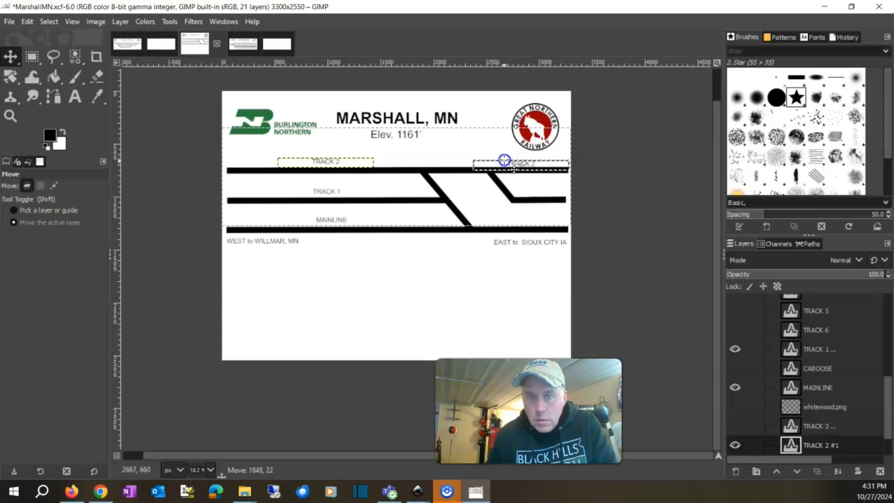
pyautogui.moveTo(504, 160); pyautogui.dragTo(505, 160)
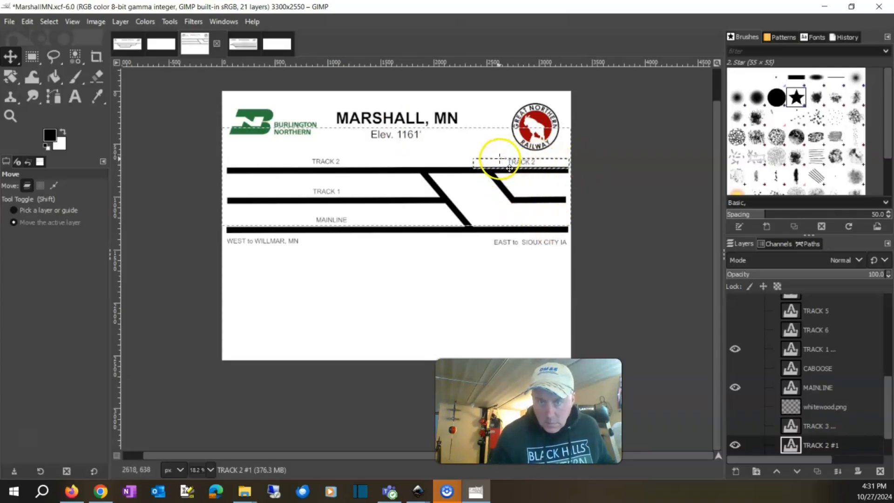
pyautogui.moveTo(507, 159); pyautogui.dragTo(511, 162)
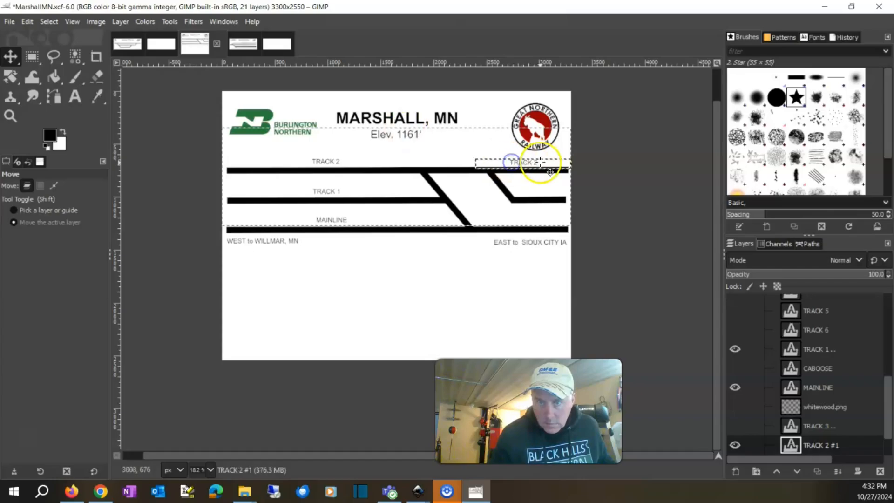
# Step: Change the copied track label above the right end of the upper track to ENGINE TRACK 2
pyautogui.click(75, 97)
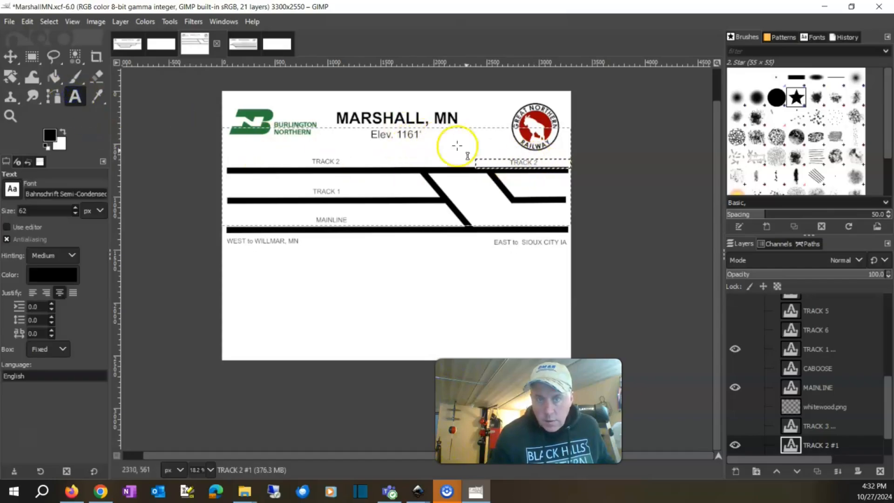
pyautogui.doubleClick(509, 162)
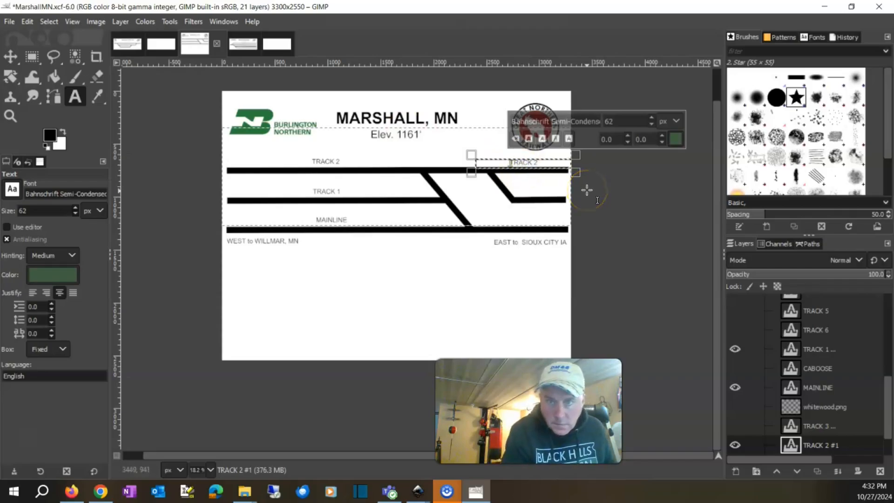
pyautogui.write('ENGINE')
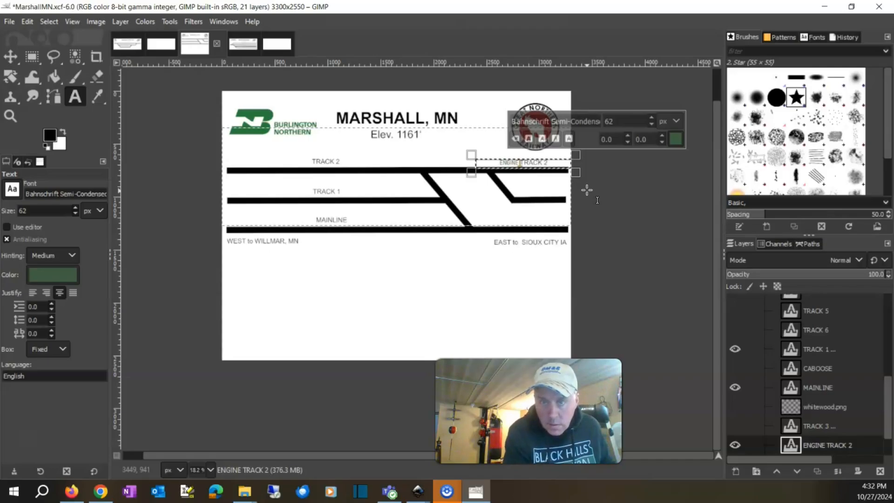
pyautogui.press('BackSpace')
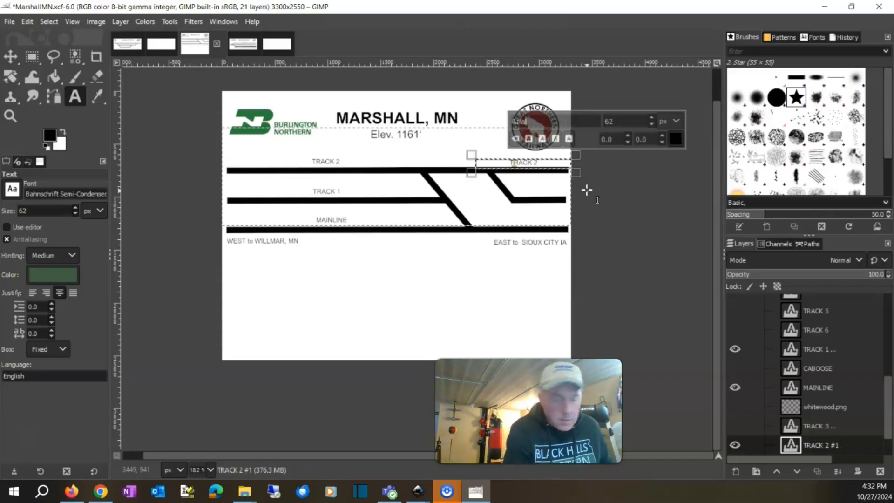
pyautogui.write('TENGINE')
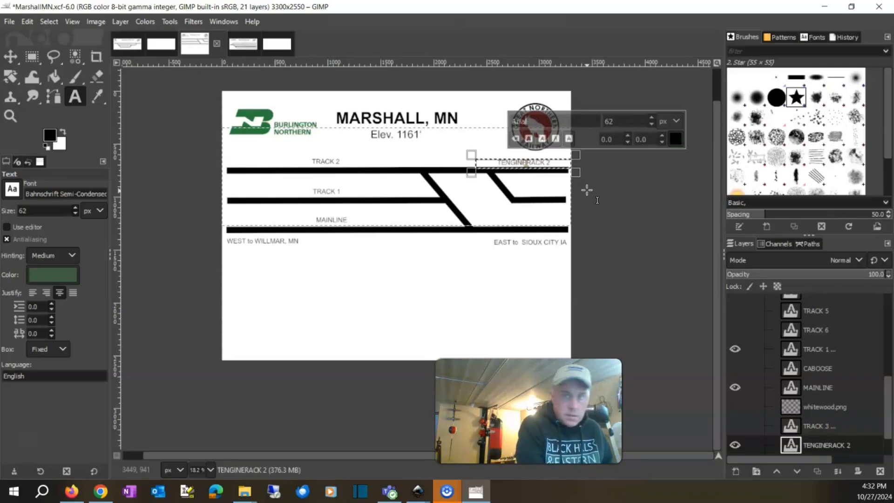
pyautogui.press('Delete')
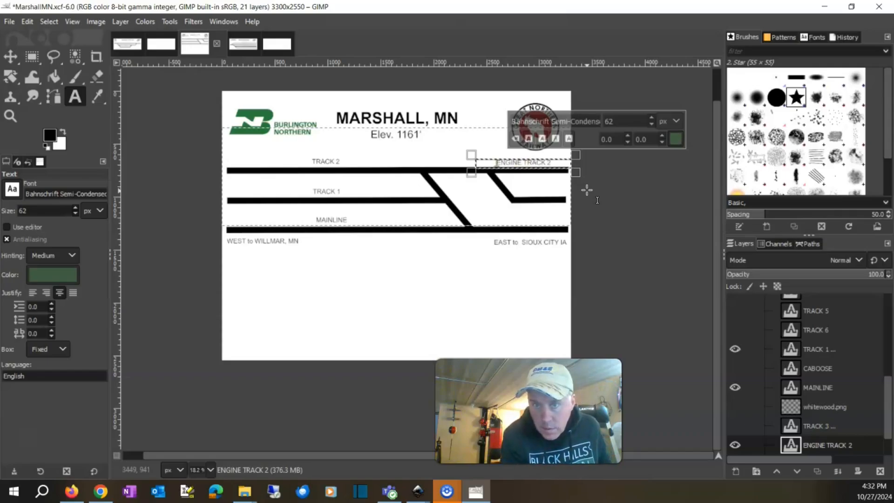
pyautogui.press('BackSpace')
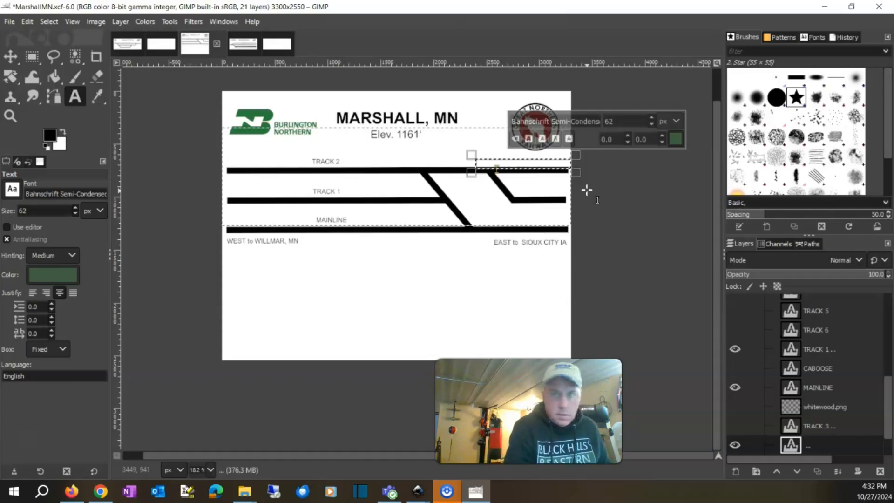
pyautogui.write('TRACK 2')
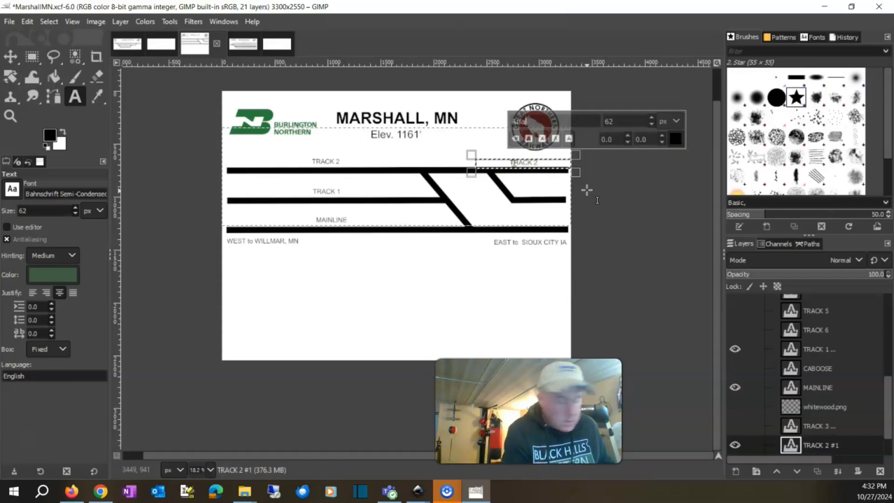
pyautogui.write('ENGINE ')
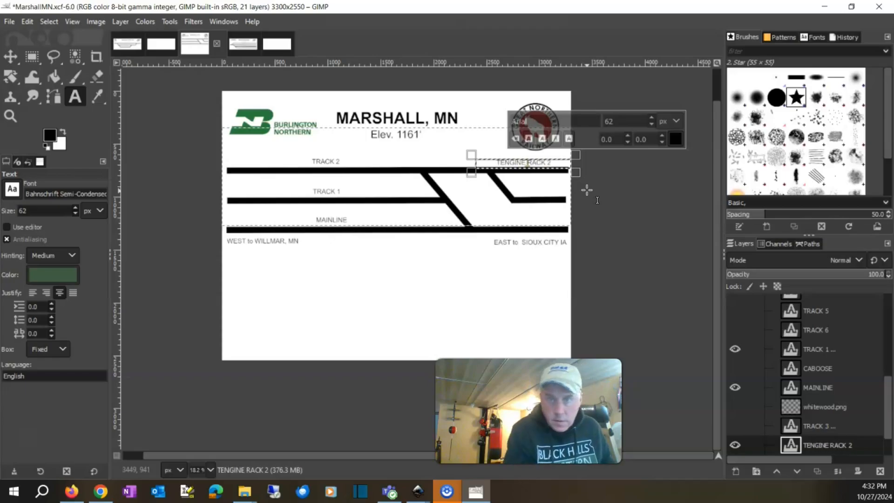
pyautogui.write('T')
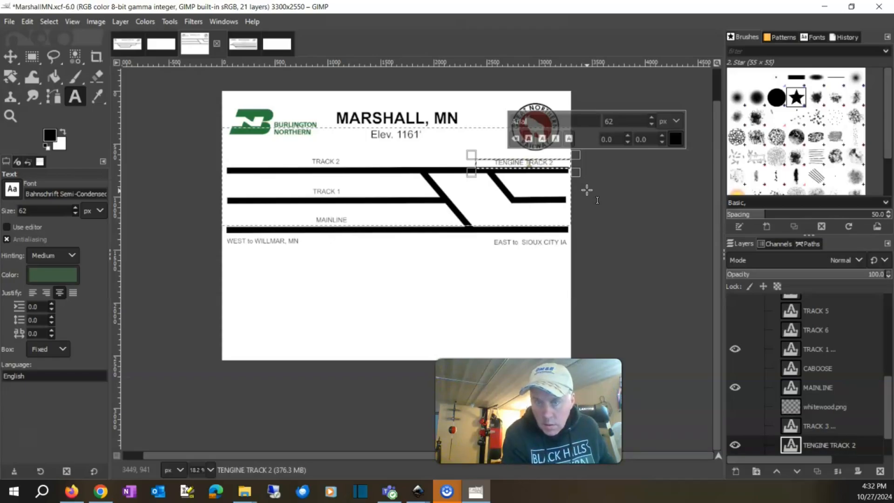
pyautogui.press('Home')
pyautogui.press('Delete')
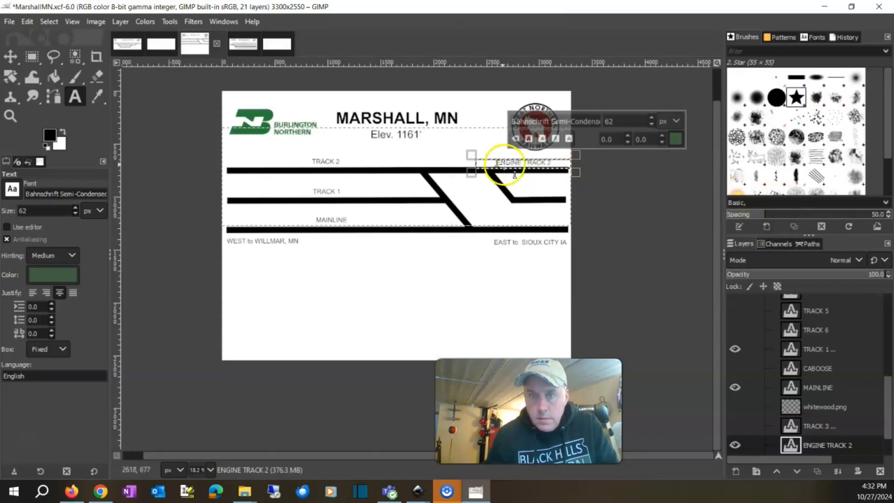
# Step: Narrow the ENGINE TRACK 2 text box to fit its text and move the label closer to the right end of the upper track
pyautogui.click(472, 144)
pyautogui.click(525, 163)
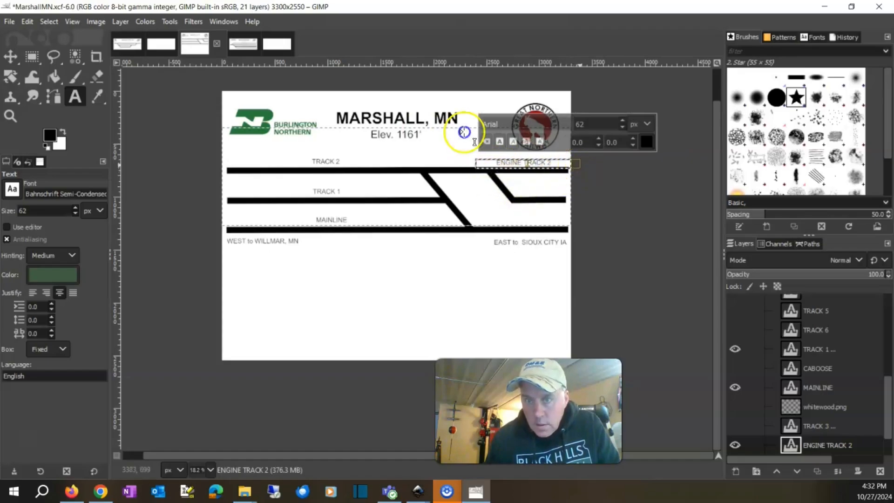
pyautogui.moveTo(563, 166); pyautogui.dragTo(553, 163)
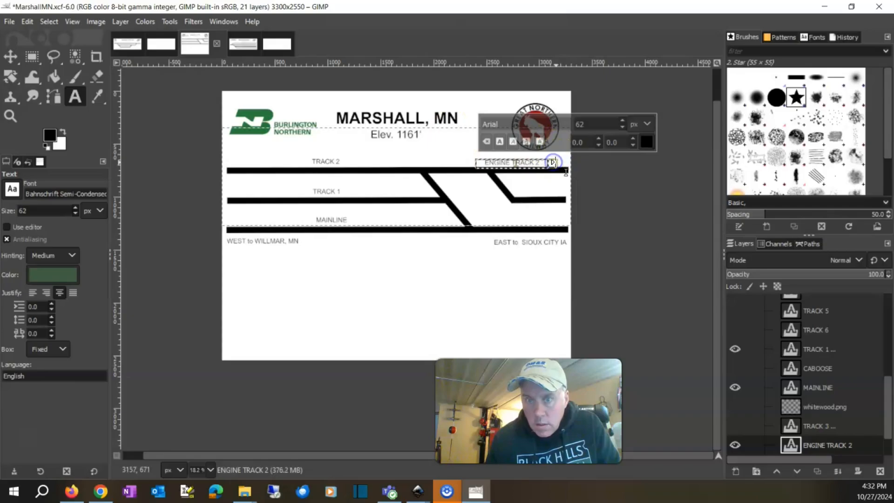
pyautogui.click(9, 57)
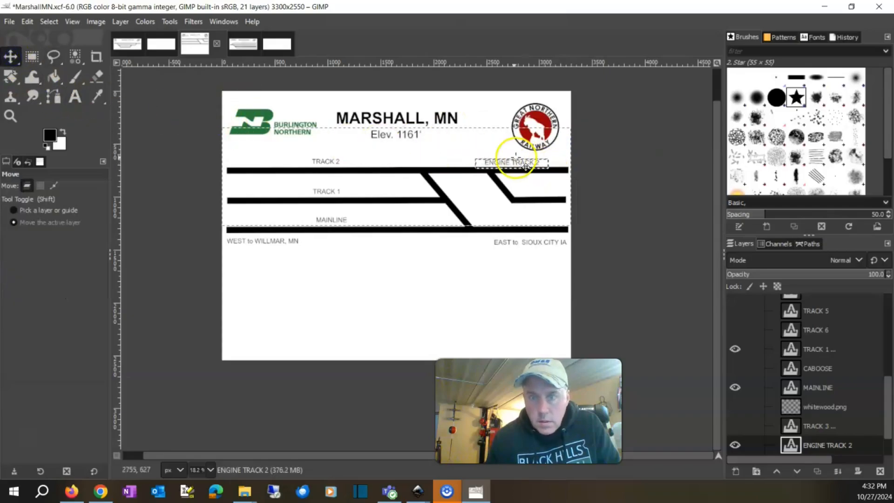
pyautogui.moveTo(512, 164); pyautogui.dragTo(532, 164)
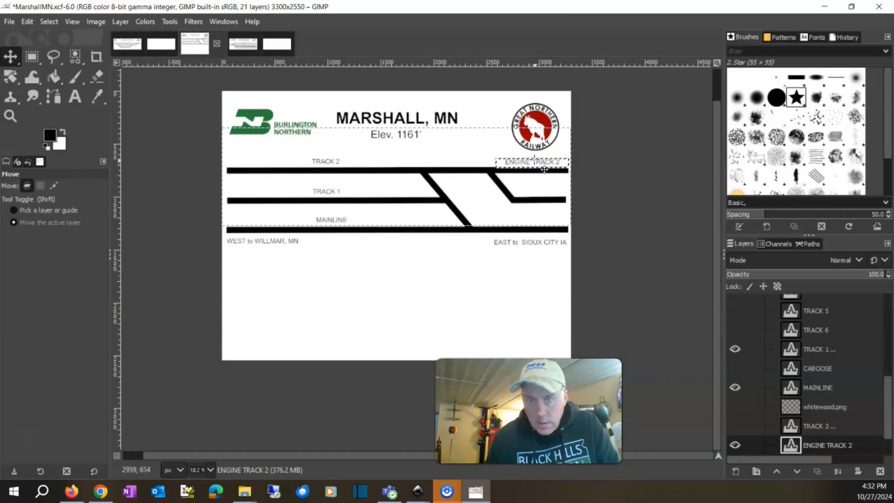
# Step: Duplicate the ENGINE TRACK 2 label layer and place the copy just below the short spur track
pyautogui.click(74, 96)
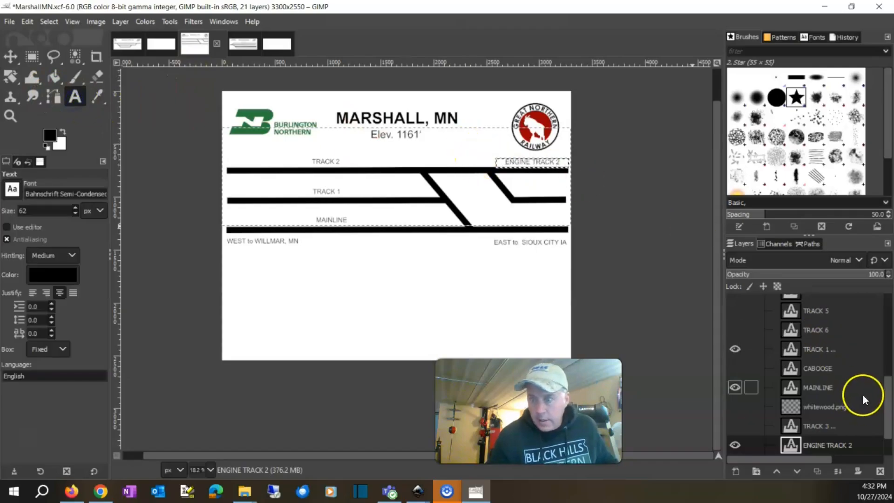
pyautogui.moveTo(888, 388); pyautogui.dragTo(888, 420)
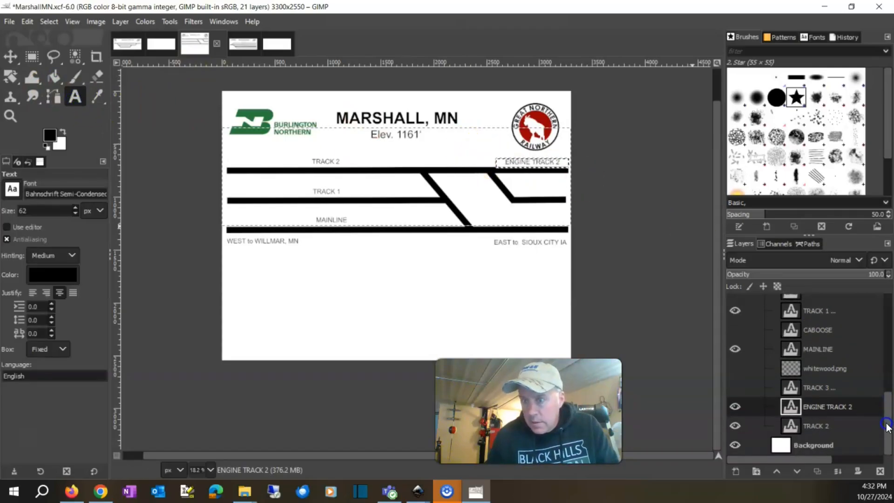
pyautogui.rightClick(837, 409)
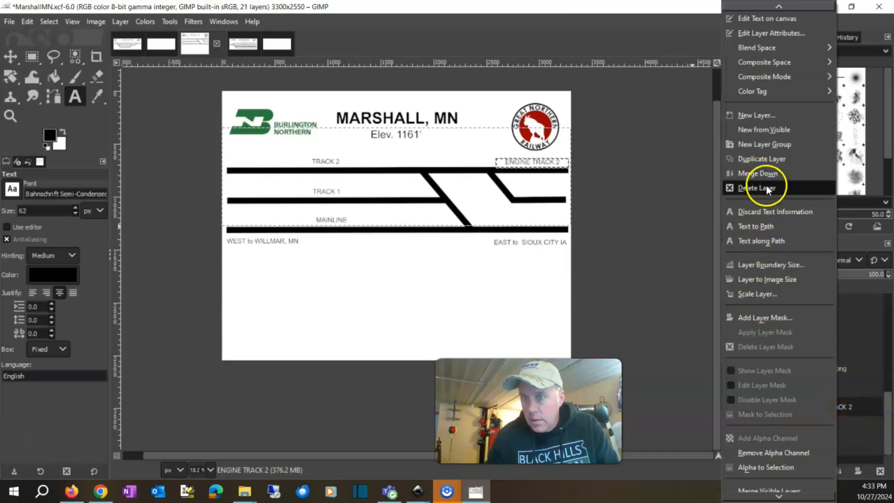
pyautogui.click(762, 160)
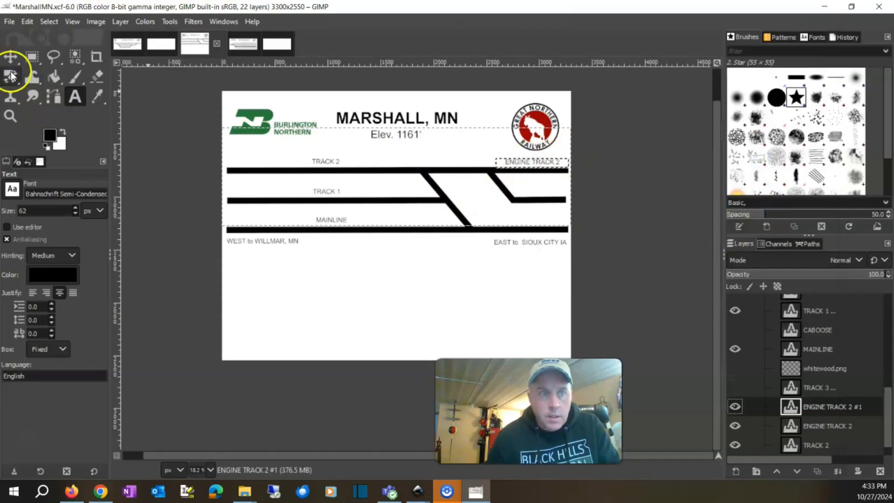
pyautogui.click(14, 57)
pyautogui.moveTo(536, 167); pyautogui.dragTo(536, 215)
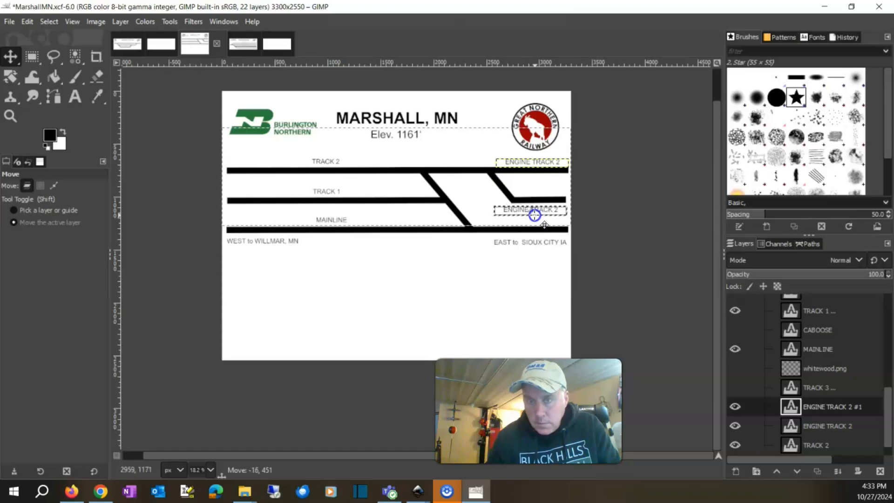
pyautogui.moveTo(535, 215); pyautogui.dragTo(534, 215)
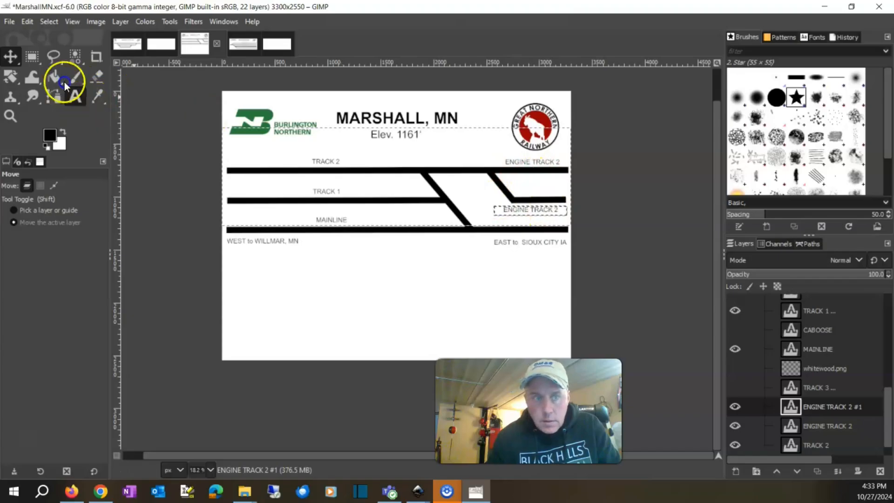
# Step: Change the label below the short spur track to ENGINE TRACK 3
pyautogui.click(546, 208)
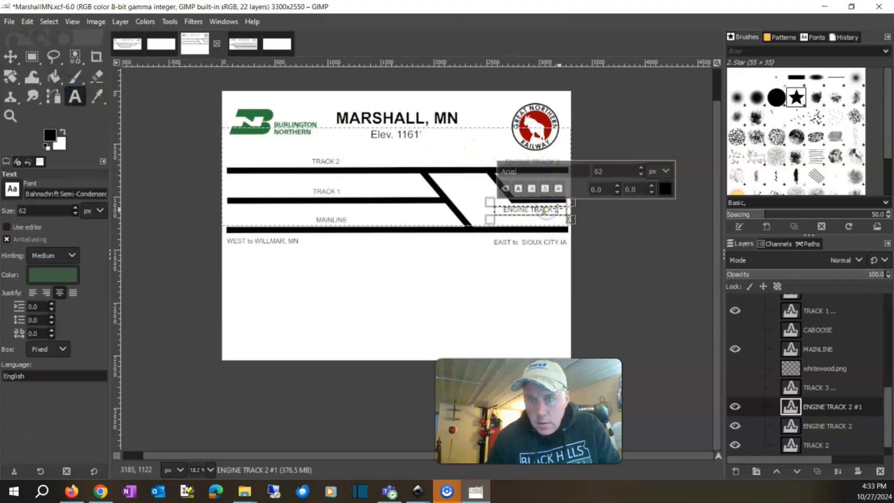
pyautogui.press('BackSpace')
pyautogui.press('BackSpace')
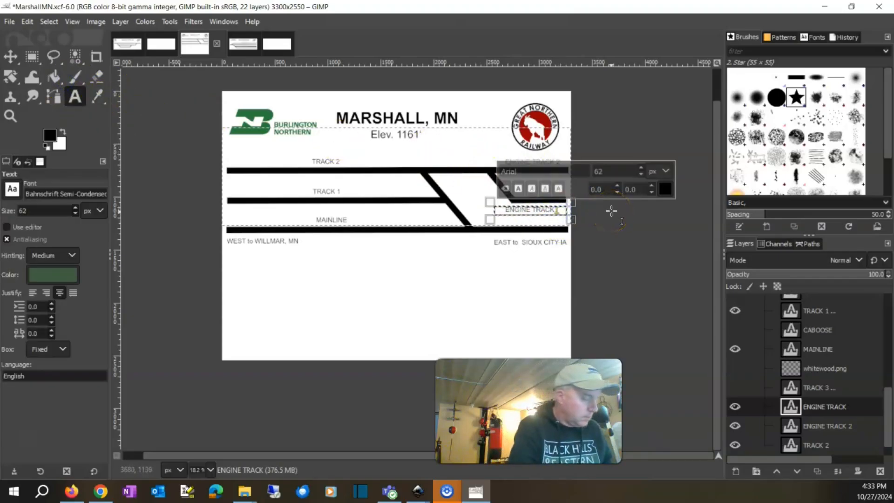
pyautogui.write('3')
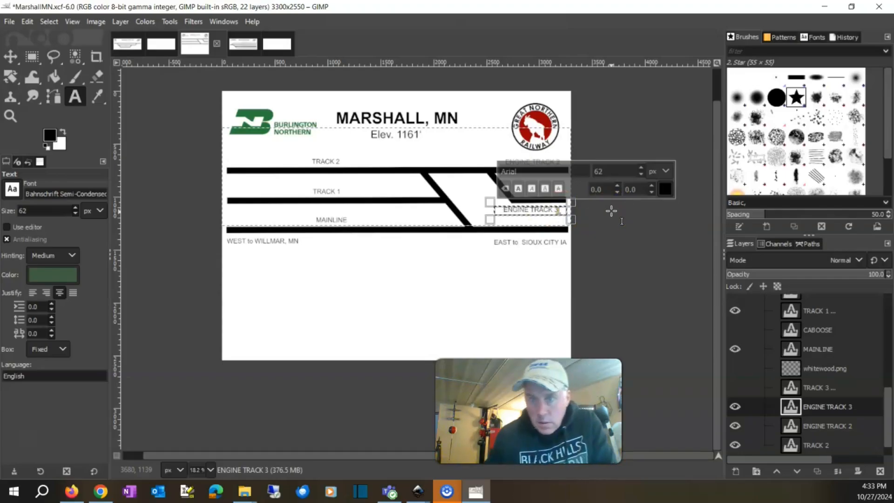
pyautogui.click(468, 138)
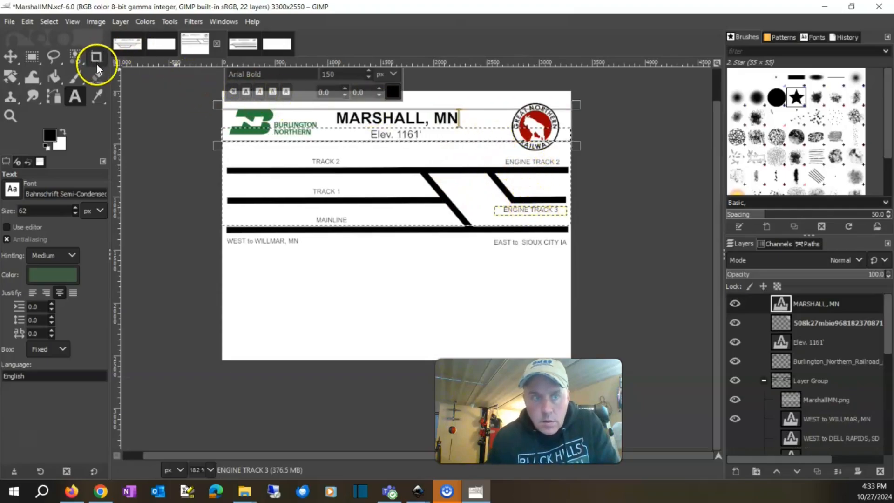
# Step: Try the ENGINE TRACK 2 label below the upper track, and settle it above that track's right end
pyautogui.click(21, 61)
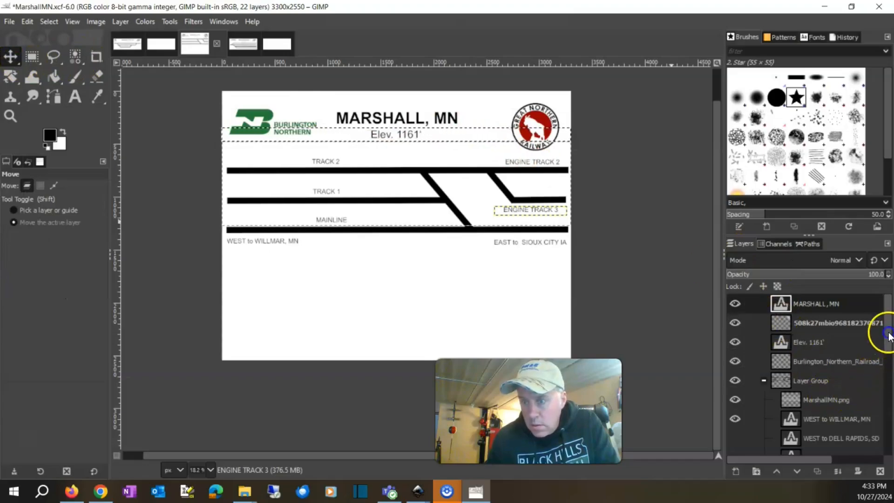
pyautogui.click(889, 391)
pyautogui.moveTo(889, 390); pyautogui.dragTo(890, 423)
pyautogui.click(839, 427)
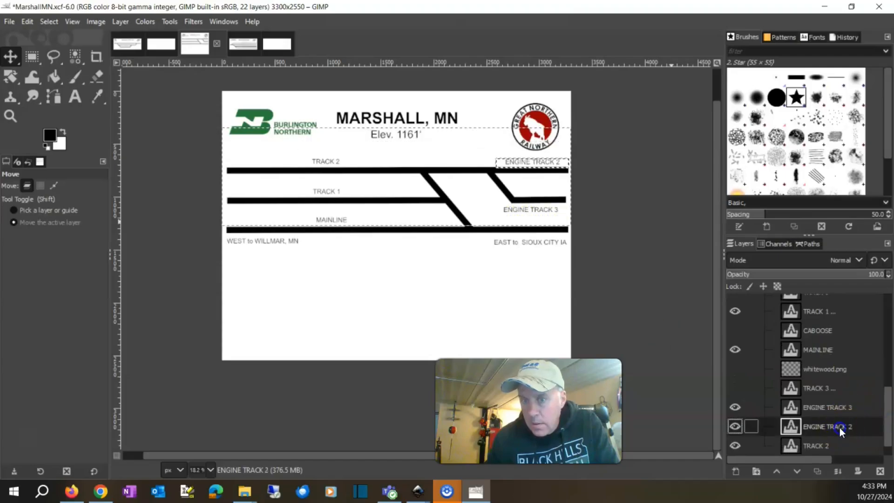
pyautogui.moveTo(535, 161); pyautogui.dragTo(533, 176)
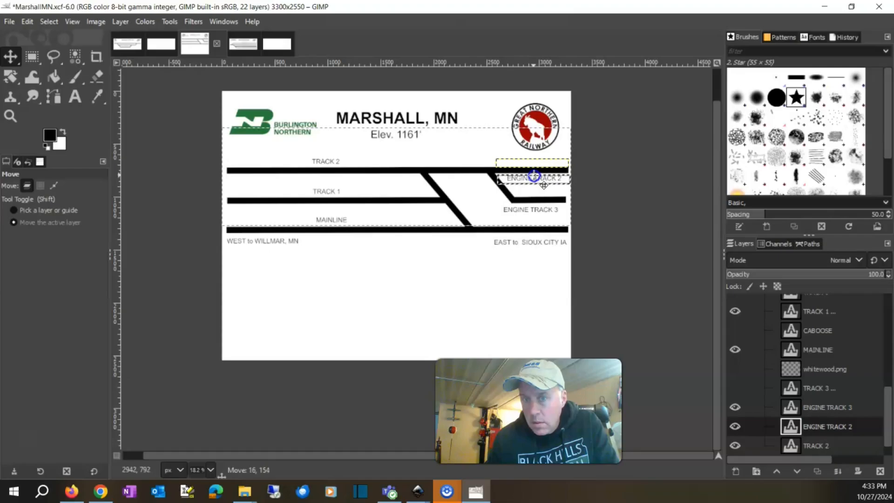
pyautogui.moveTo(534, 175); pyautogui.dragTo(531, 157)
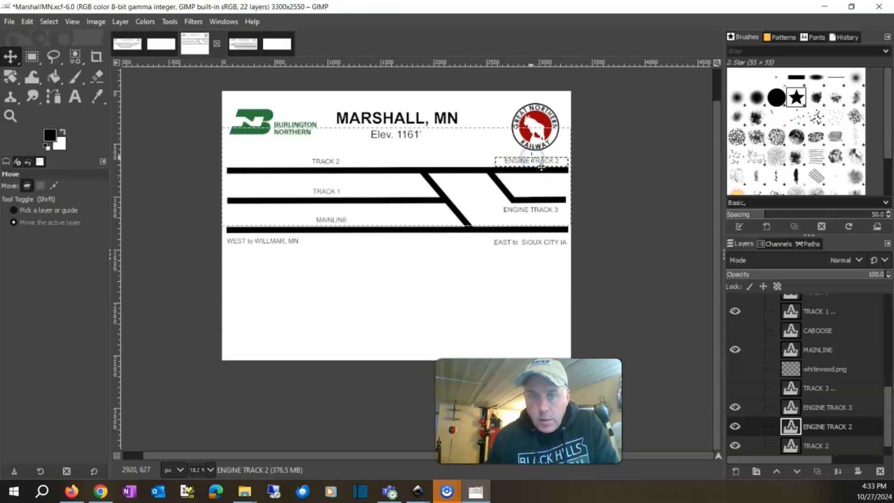
# Step: Move the ENGINE TRACK 3 label to just above the short spur track
pyautogui.click(833, 412)
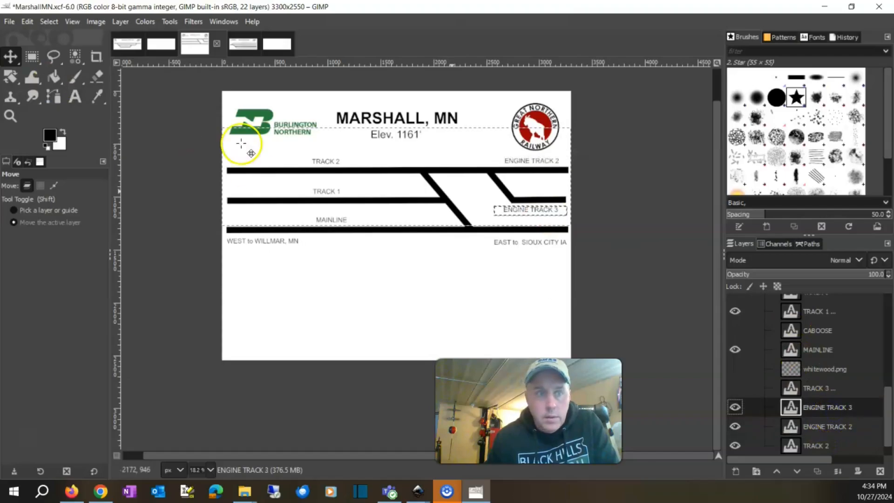
pyautogui.moveTo(525, 213); pyautogui.dragTo(535, 193)
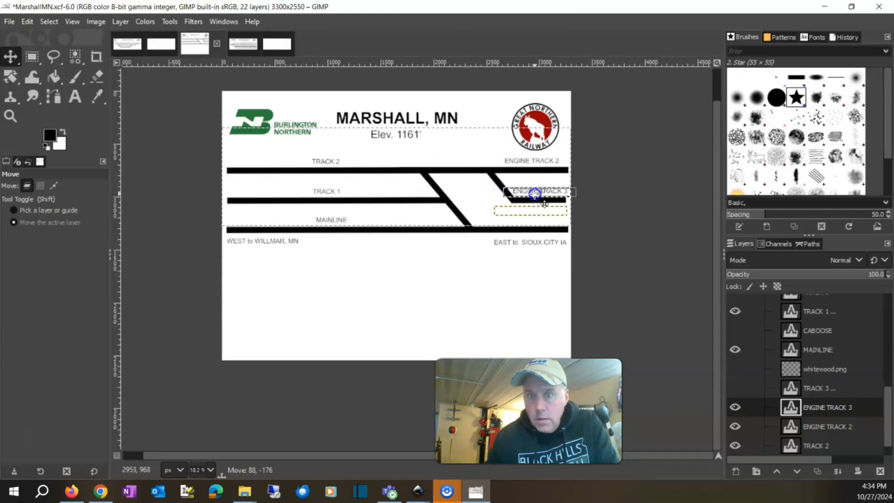
pyautogui.moveTo(535, 193); pyautogui.dragTo(535, 193)
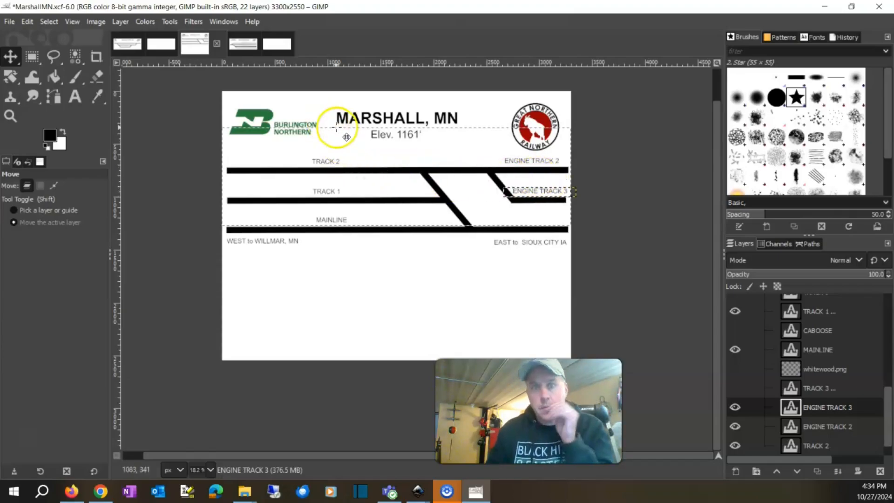
# Step: Save the changes to MarshallMN.xcf
pyautogui.click(6, 22)
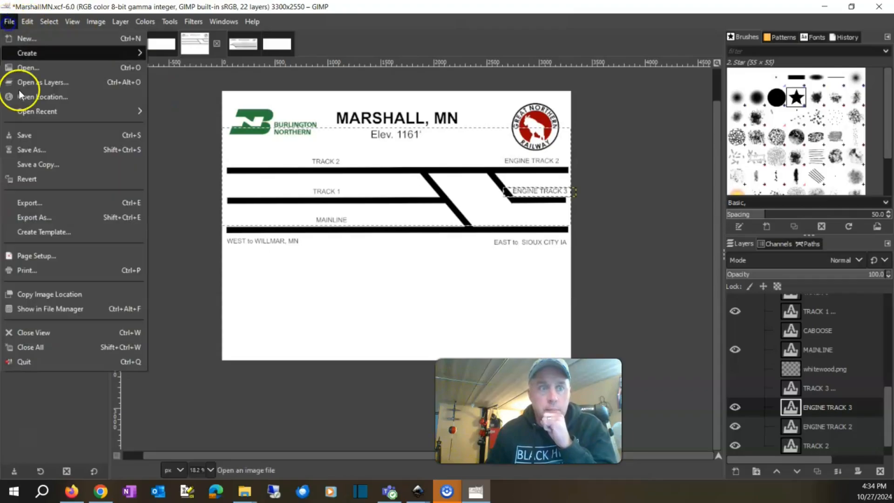
pyautogui.click(41, 139)
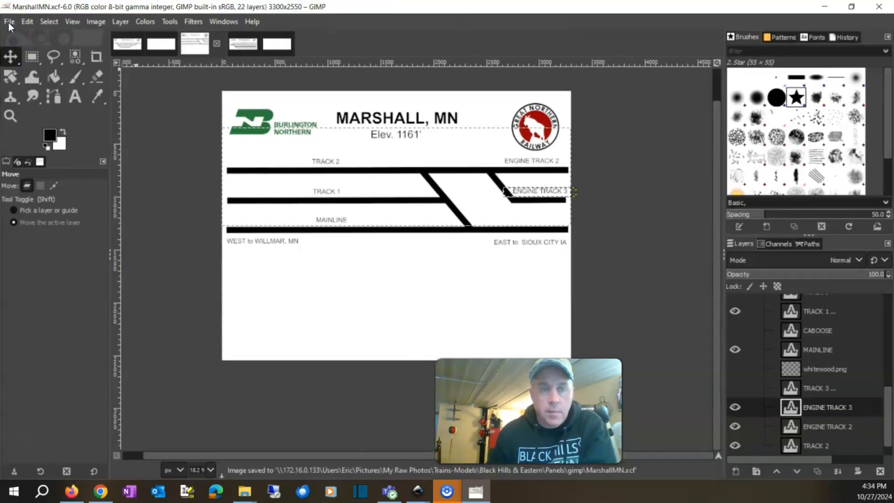
# Step: Print the Marshall, MN panel on the HP LaserJet Pro MFP M426f-M427f PCL 6 with the page orientation set to Landscape
pyautogui.click(9, 21)
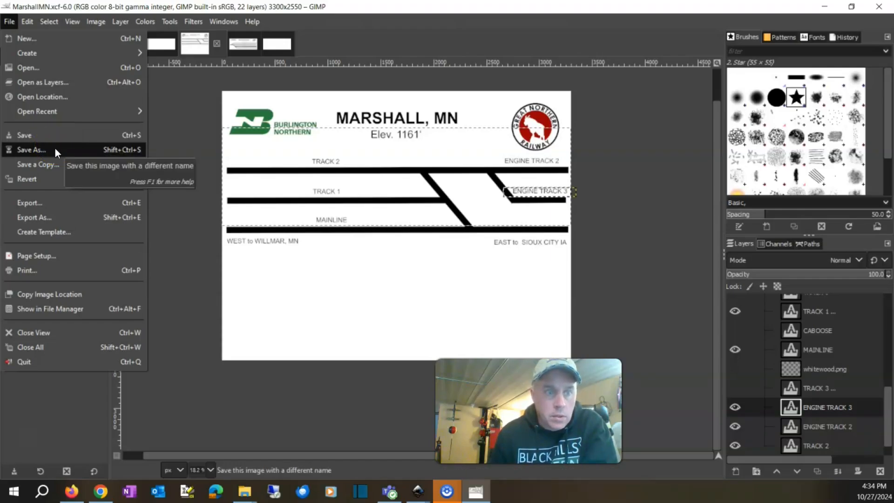
pyautogui.click(42, 274)
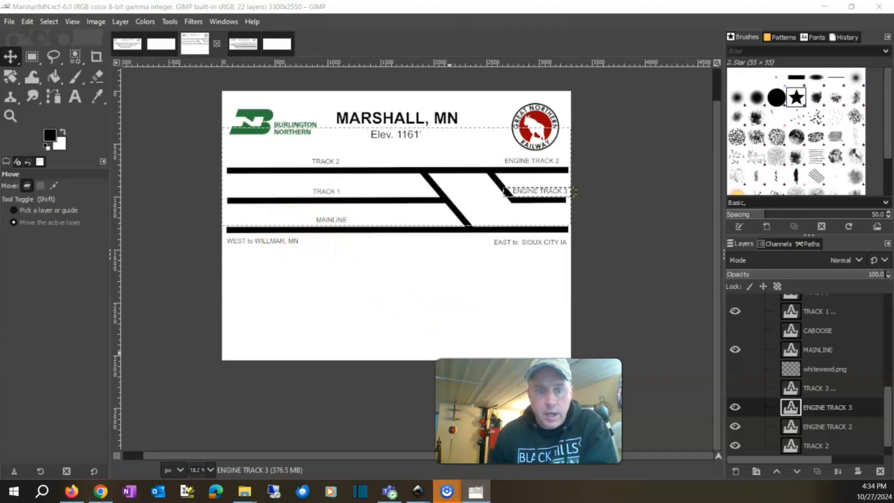
pyautogui.click(9, 21)
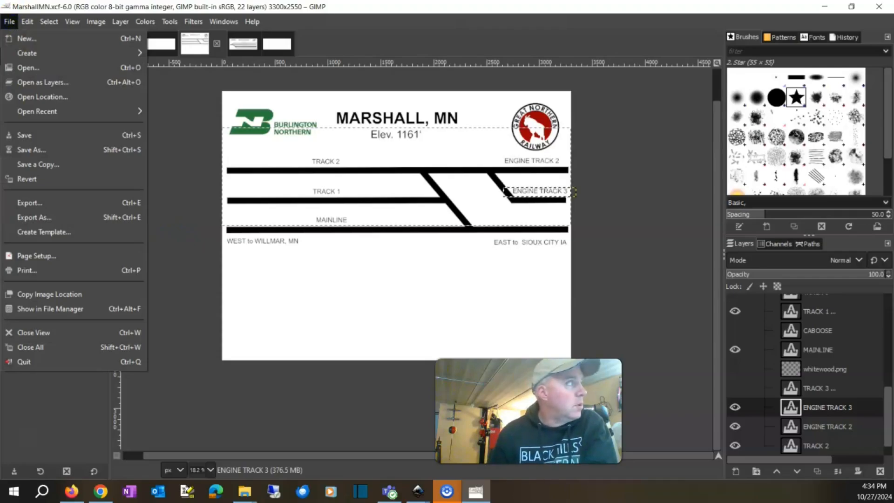
pyautogui.click(27, 270)
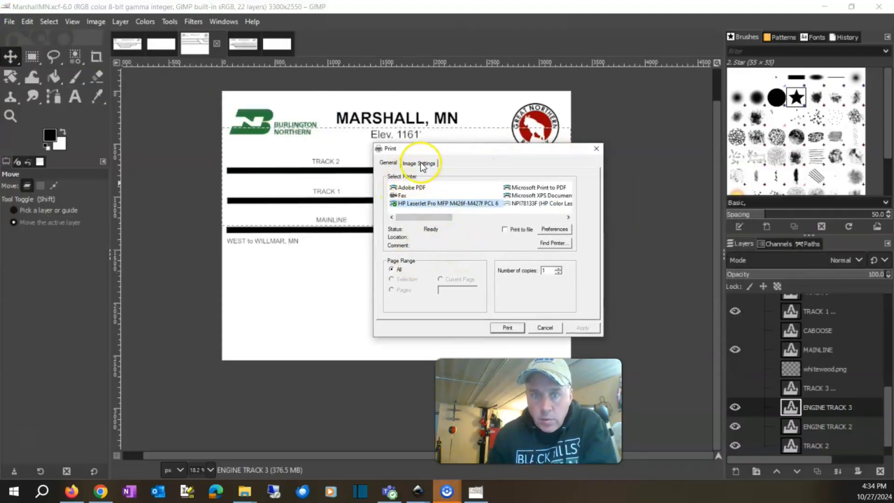
pyautogui.click(563, 233)
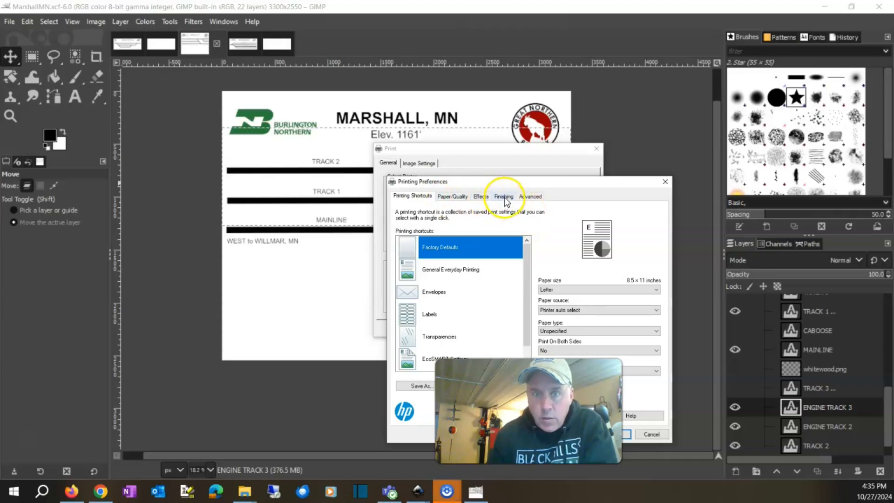
pyautogui.click(504, 197)
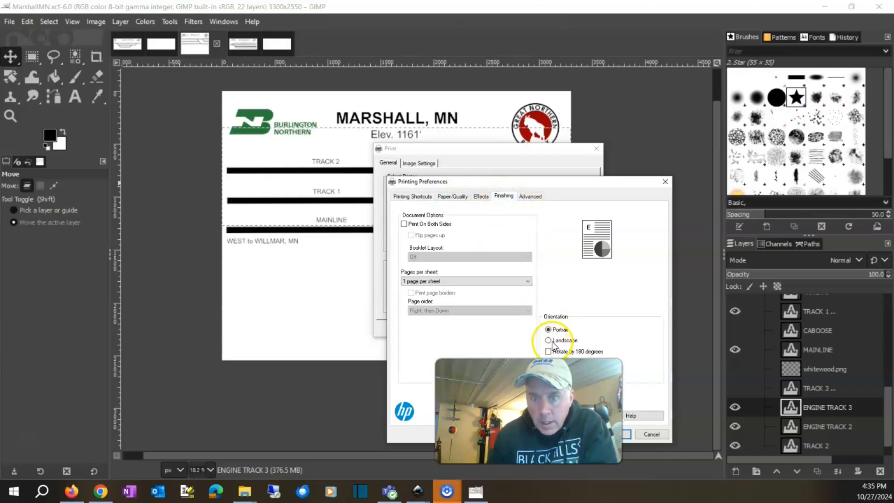
pyautogui.click(551, 341)
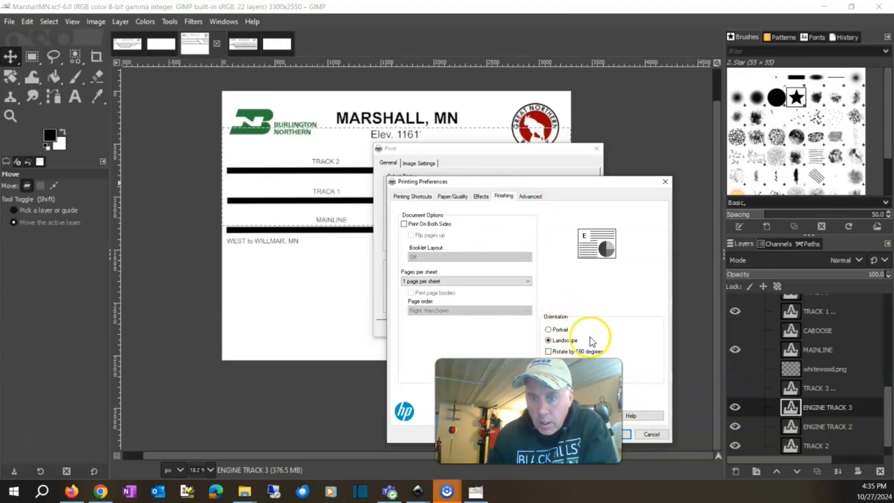
pyautogui.click(624, 437)
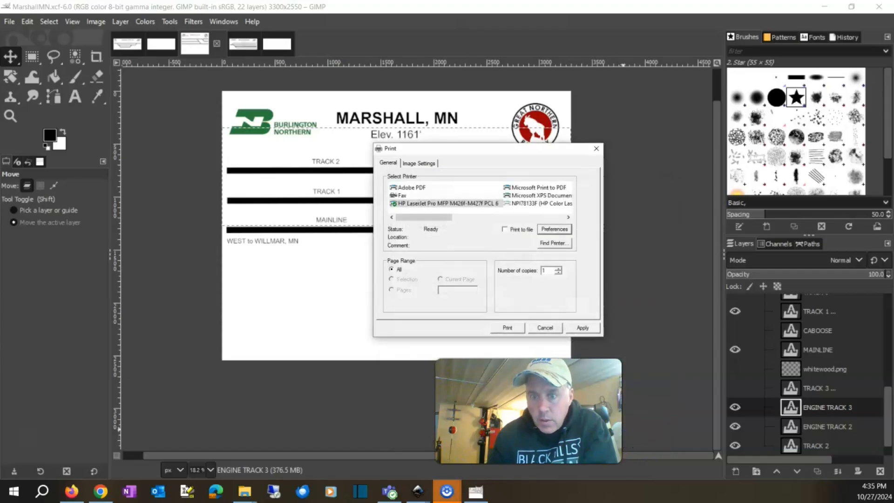
pyautogui.click(507, 328)
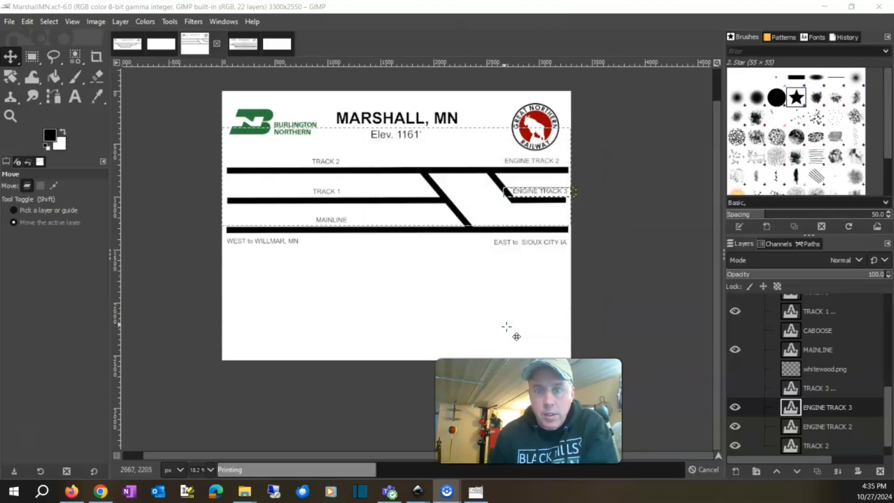